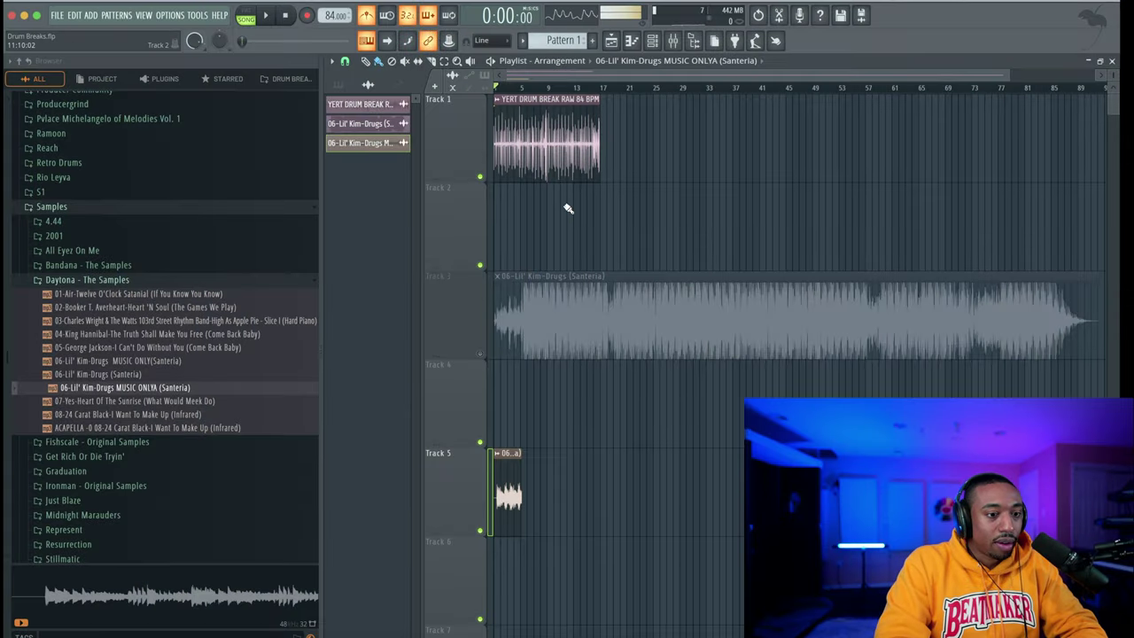
# Open the Drum Breaks sample collection and expand the one-mic drum breaks pack folder
pyautogui.scroll(6, 567, 208)
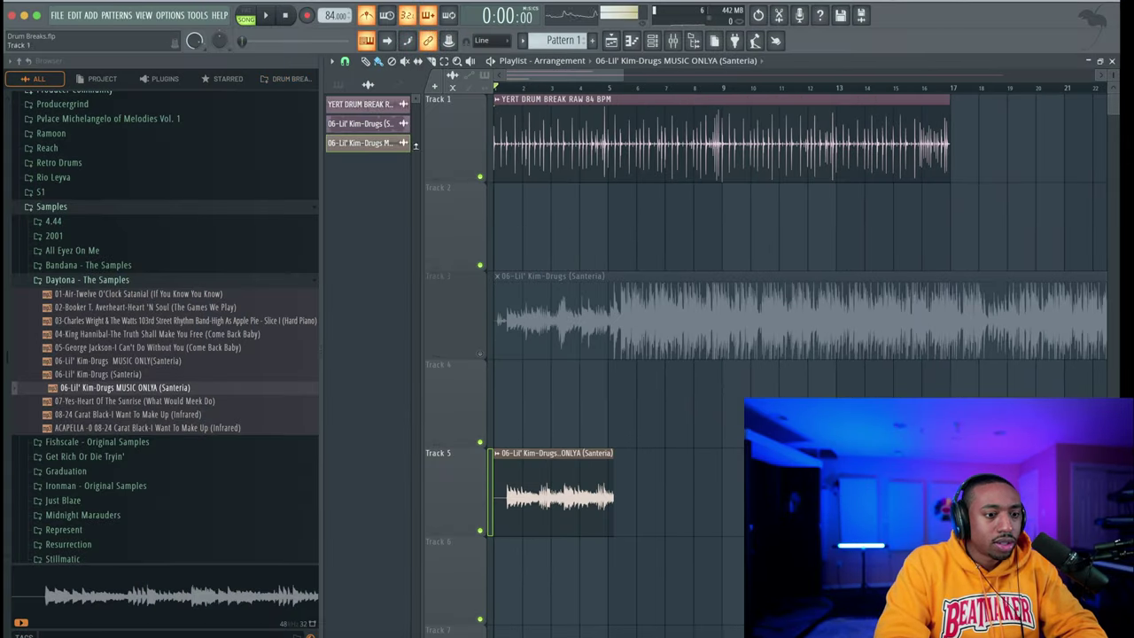
pyautogui.click(306, 80)
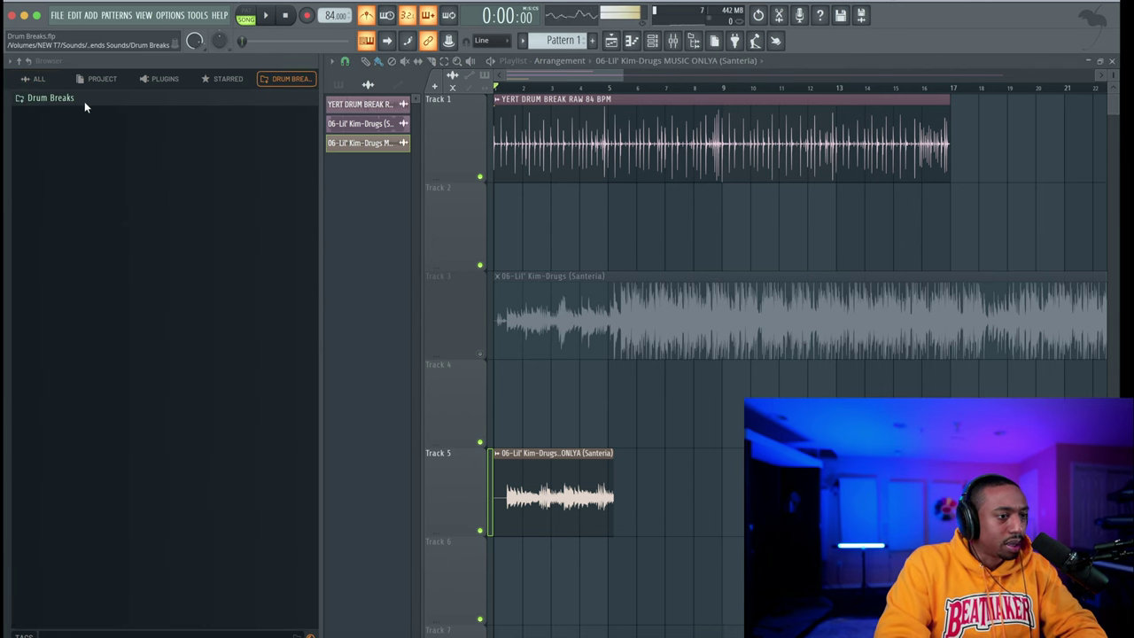
pyautogui.click(85, 99)
pyautogui.click(91, 114)
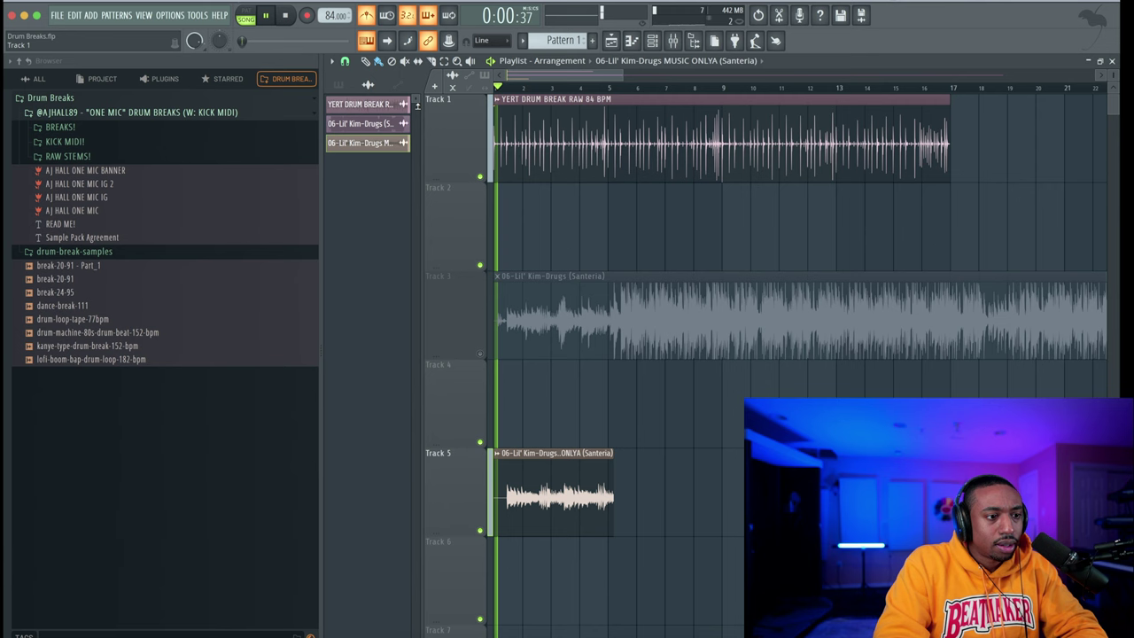
# Mute the Track 5 music clip and play the drum break on its own
pyautogui.click(479, 530)
pyautogui.press('space')
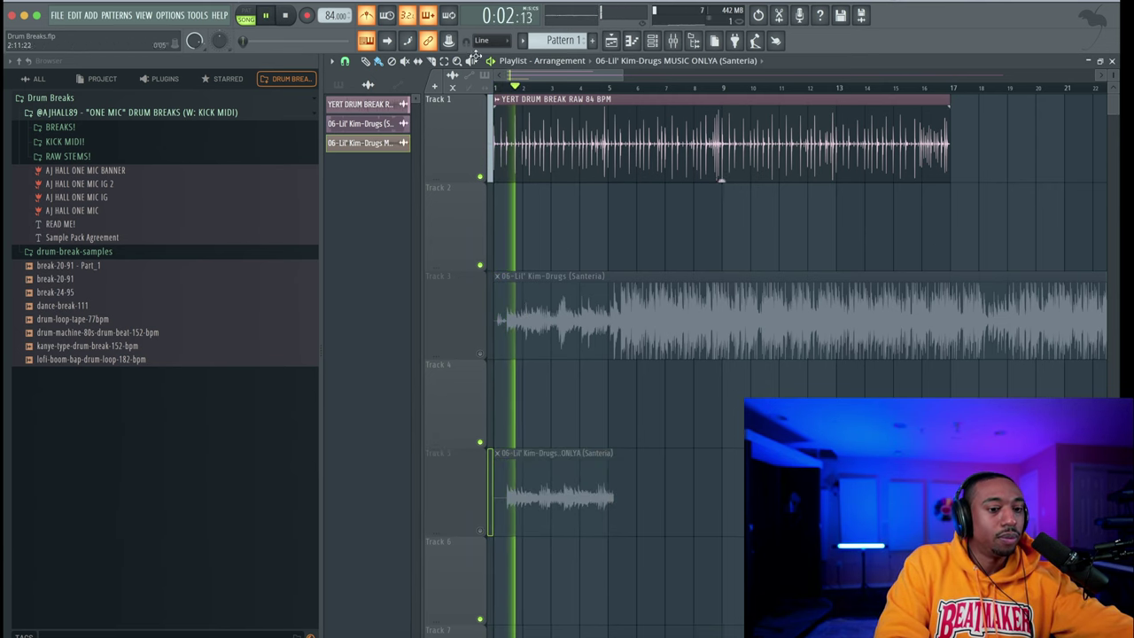
pyautogui.scroll(3, 544, 163)
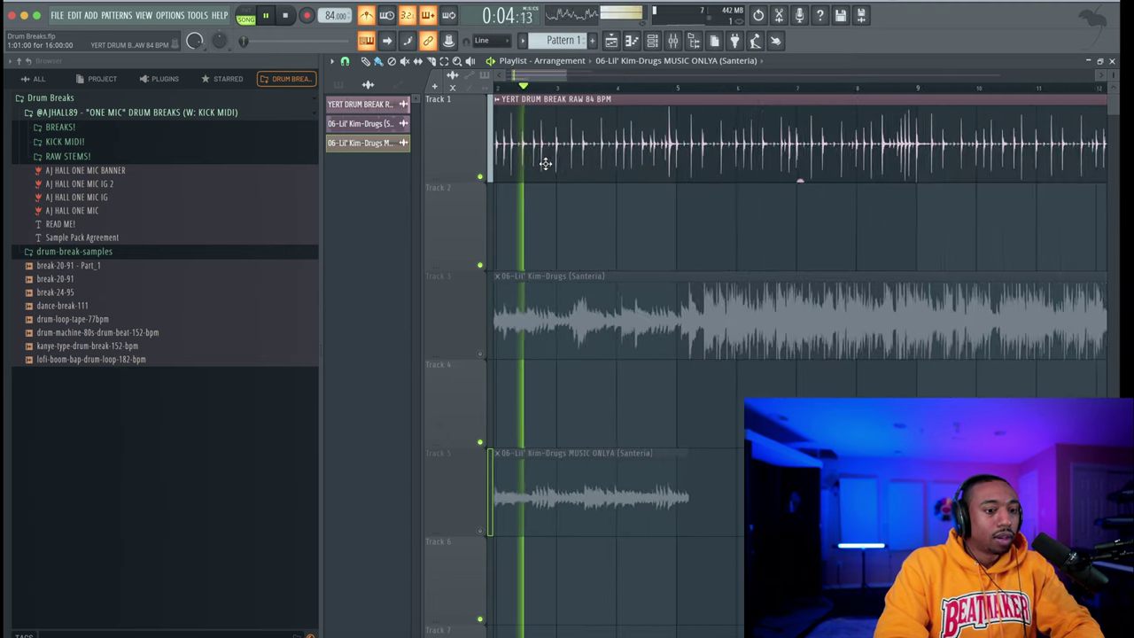
pyautogui.press('space')
pyautogui.hscroll(-2, 617, 106)
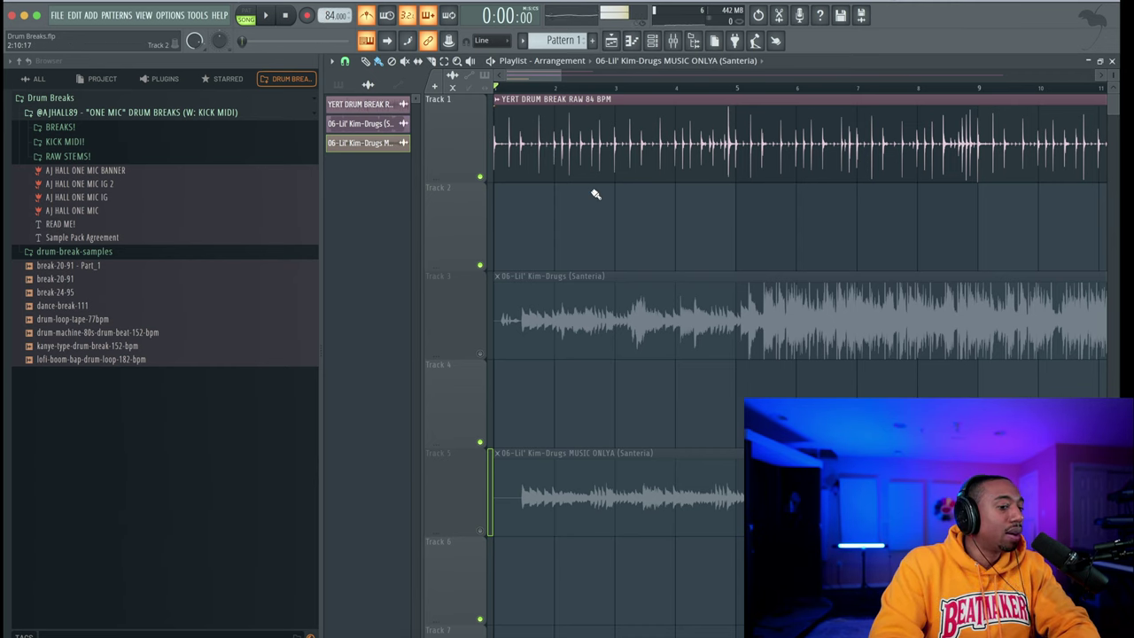
pyautogui.scroll(3, 595, 194)
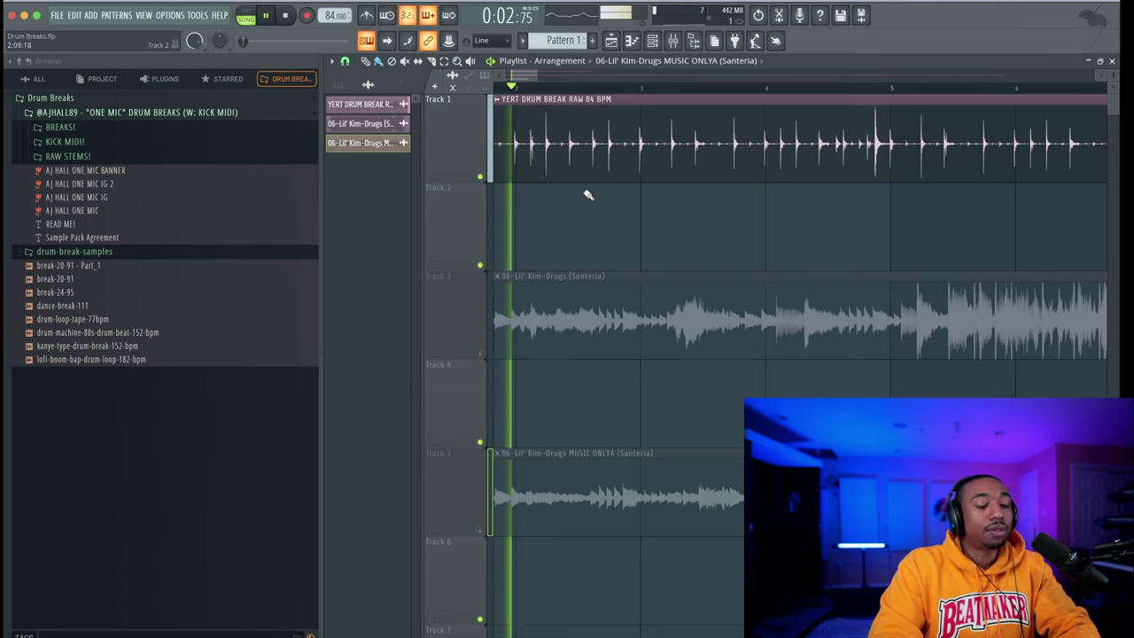
pyautogui.scroll(2, 588, 192)
pyautogui.scroll(4, 716, 160)
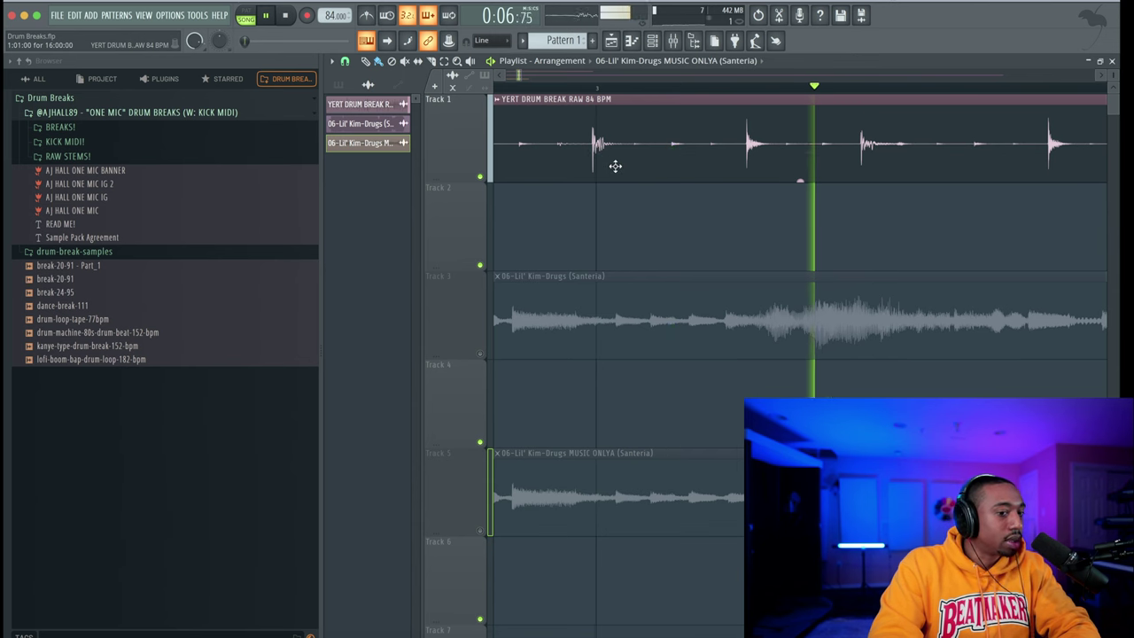
pyautogui.scroll(-5, 612, 168)
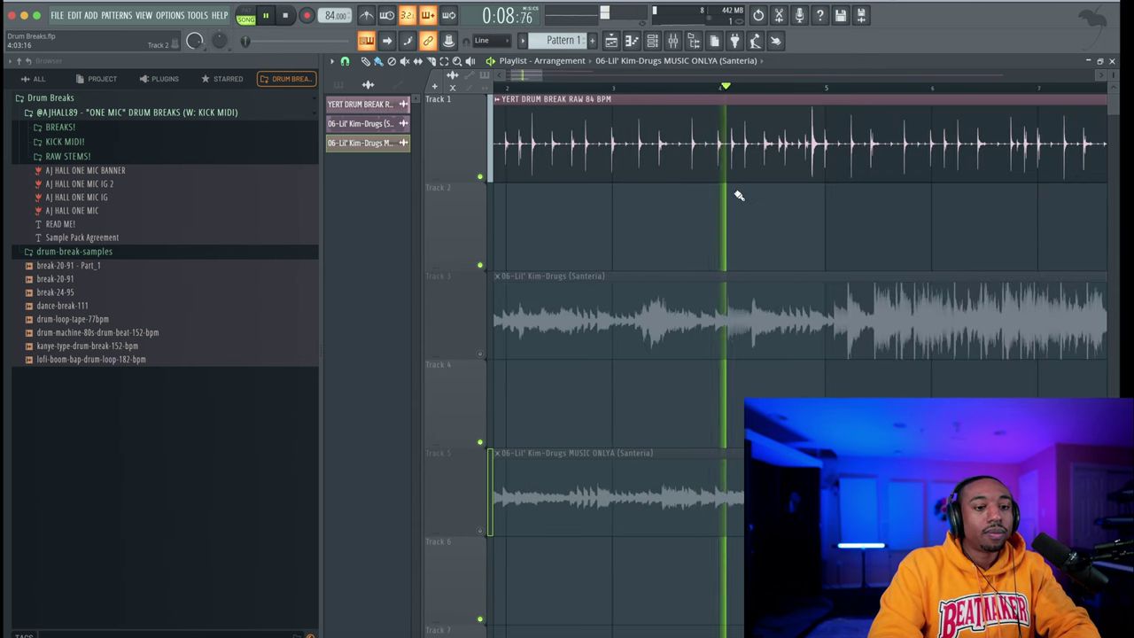
# Stop playback and unmute Track 5 so the Santeria sample is heard again
pyautogui.scroll(-1, 693, 191)
pyautogui.press('space')
pyautogui.scroll(-2, 673, 193)
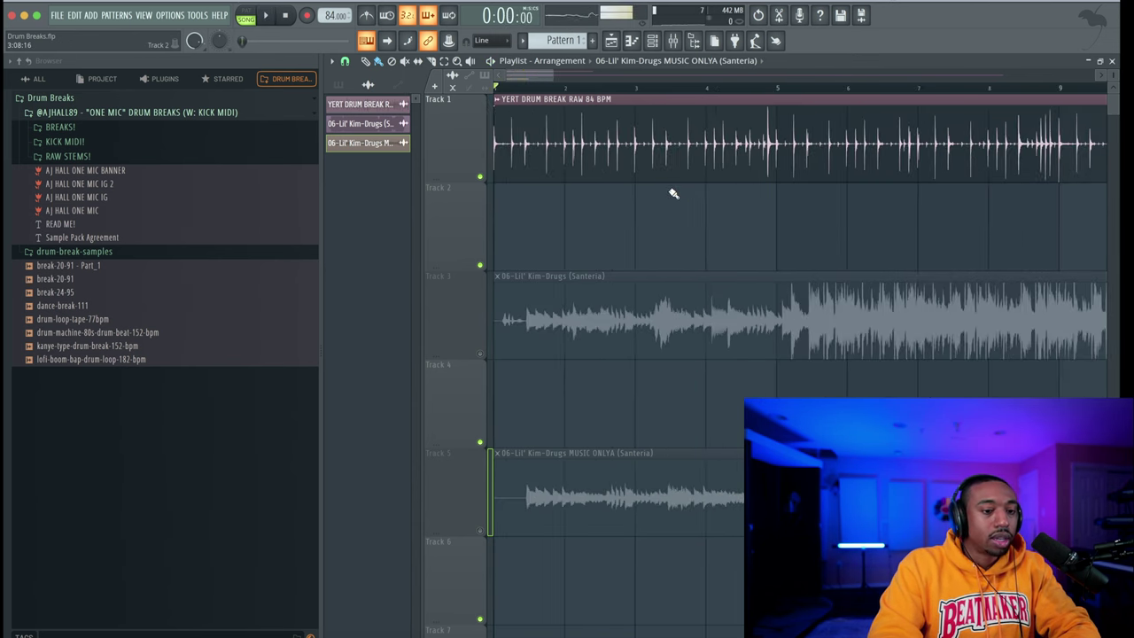
pyautogui.click(479, 532)
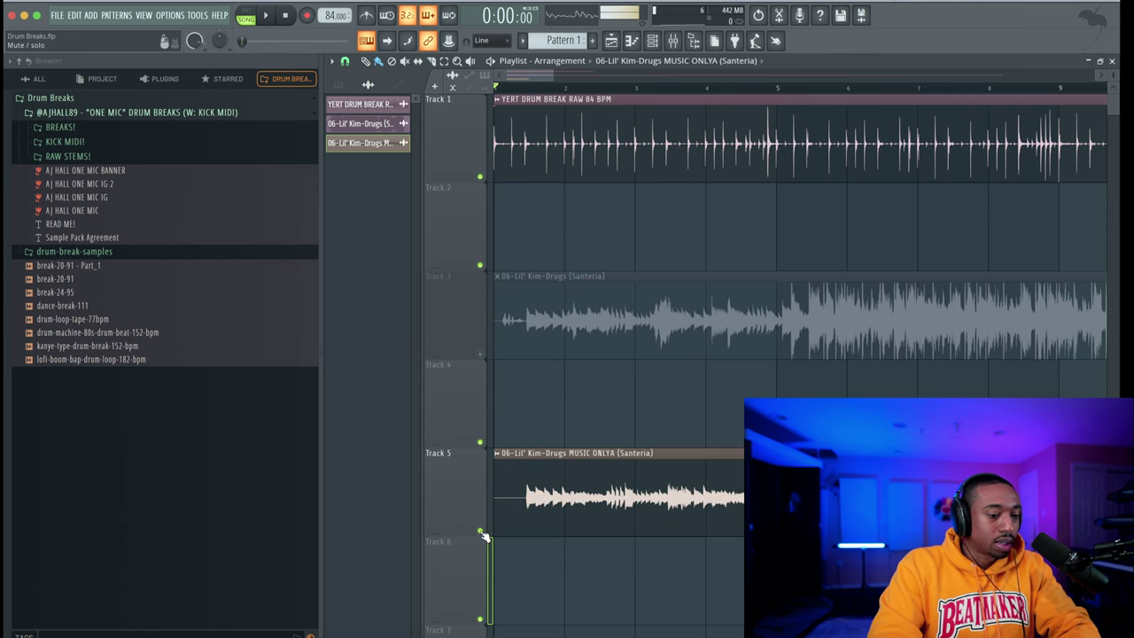
pyautogui.scroll(-2, 524, 348)
pyautogui.scroll(2, 524, 245)
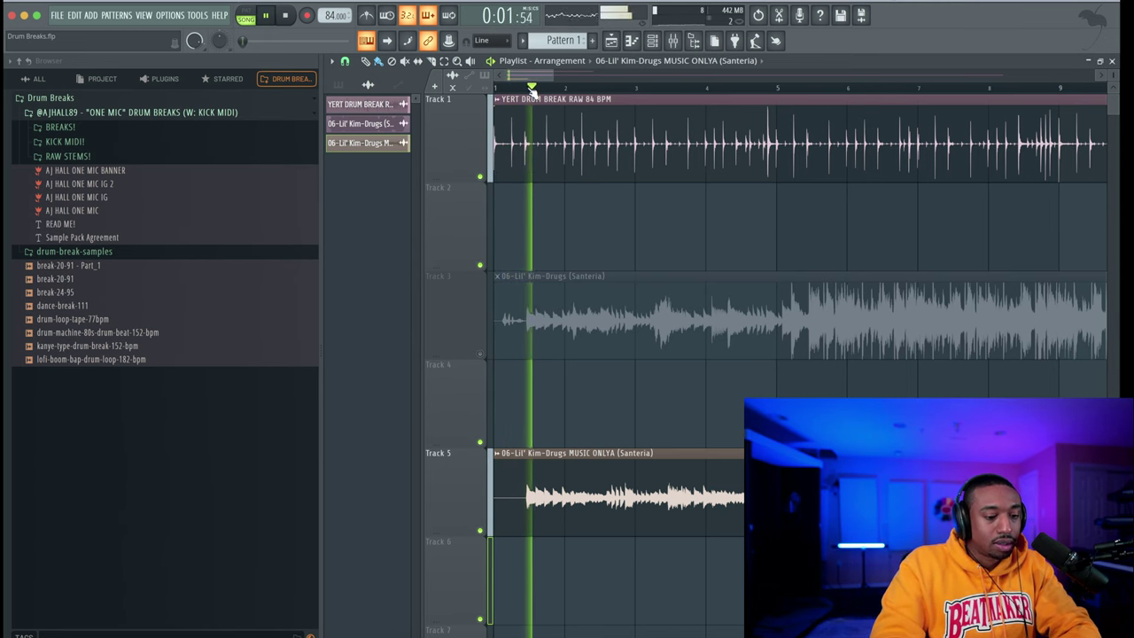
pyautogui.press('space')
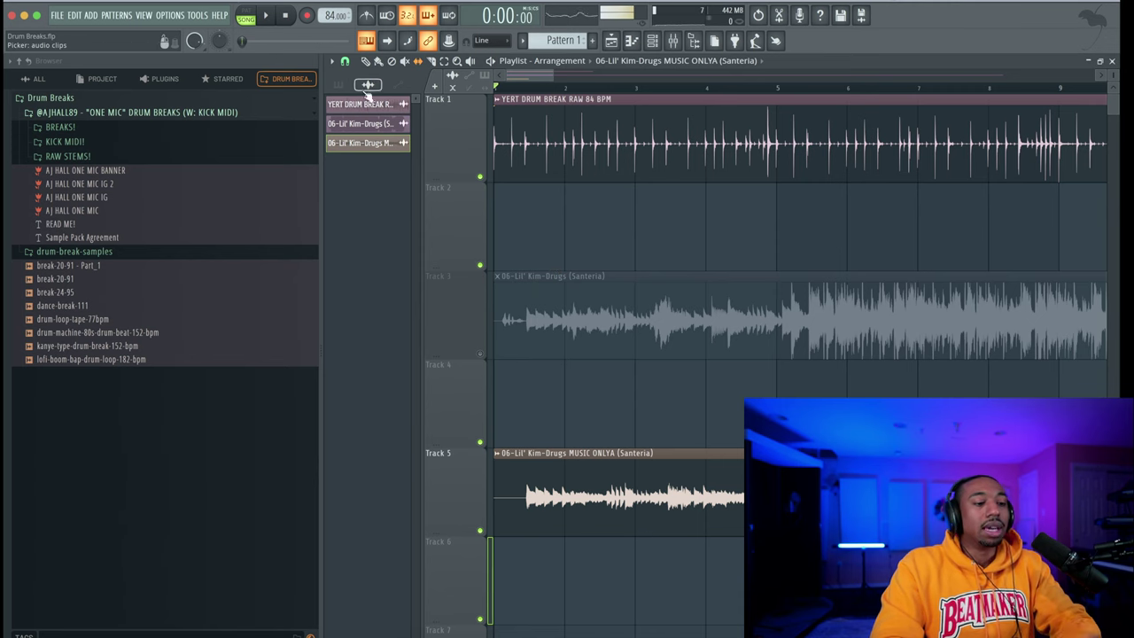
# Move the Santeria music clip from Track 5 to Track 2 and hide the browser
pyautogui.moveTo(550, 481); pyautogui.dragTo(539, 210)
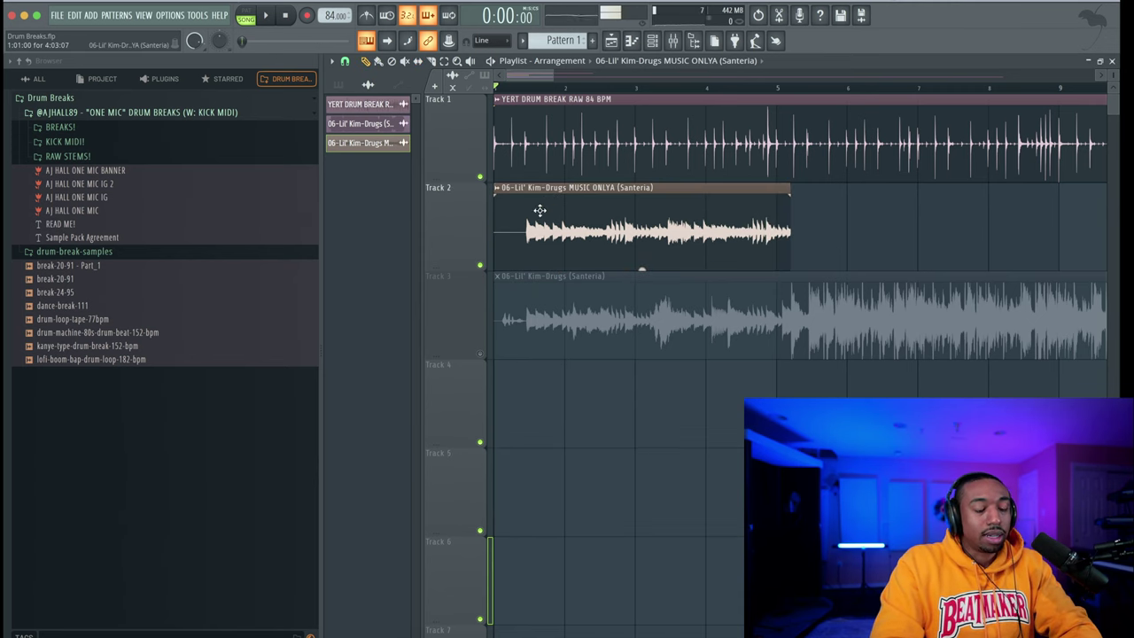
pyautogui.click(693, 41)
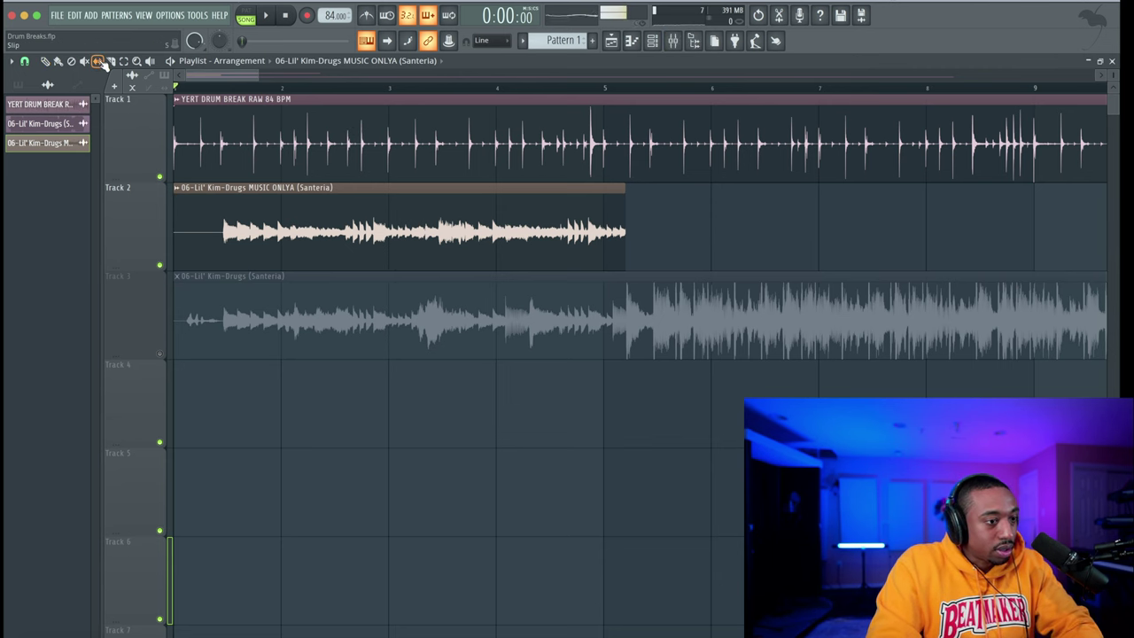
pyautogui.scroll(3, 186, 237)
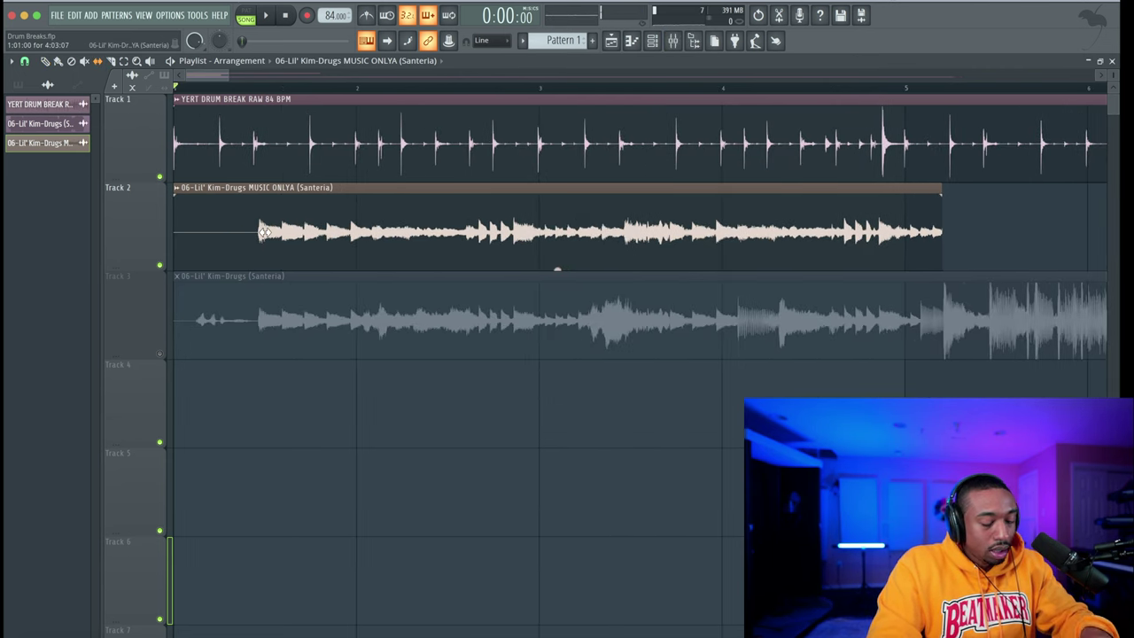
# Slide the Track 2 audio left to remove the lead-in silence, then play it back
pyautogui.moveTo(285, 231); pyautogui.dragTo(223, 230)
pyautogui.scroll(4, 185, 228)
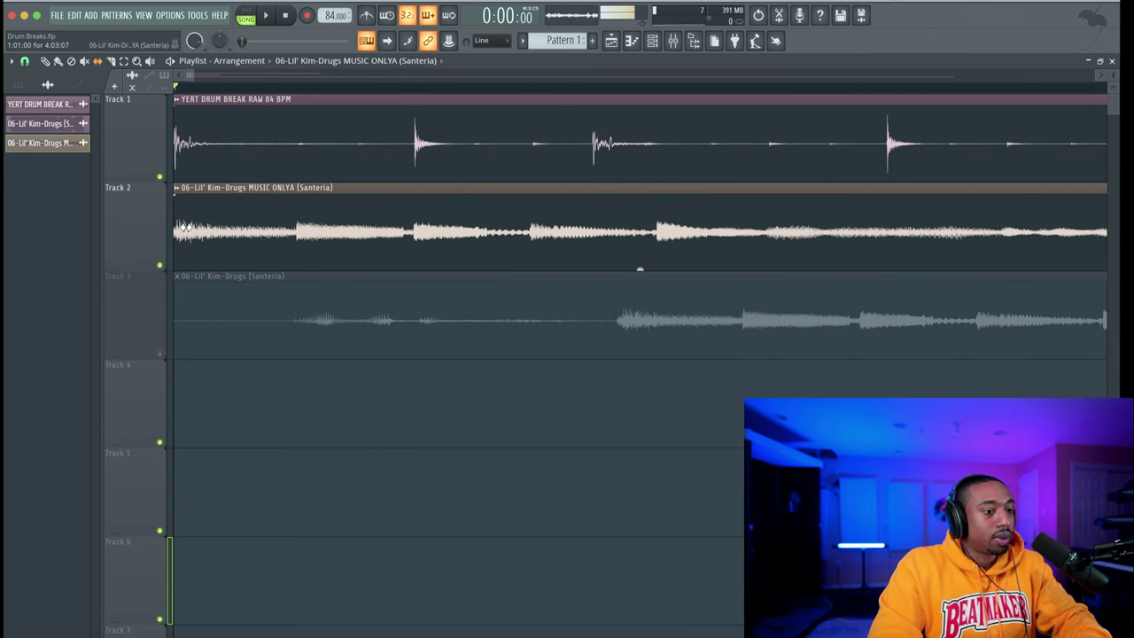
pyautogui.press('space')
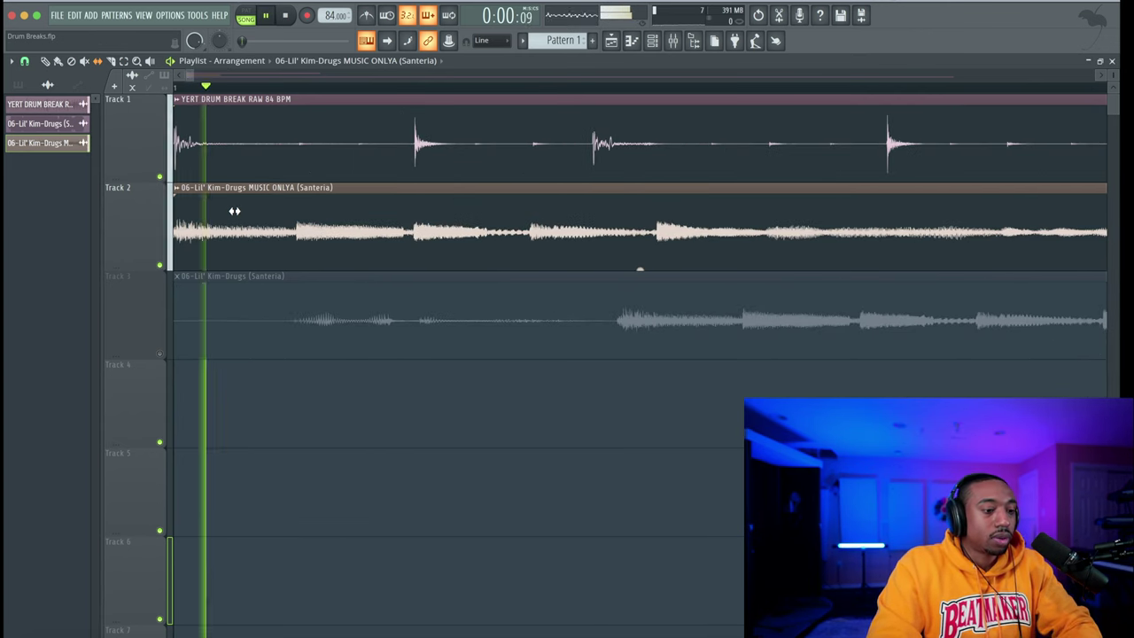
pyautogui.scroll(-6, 234, 217)
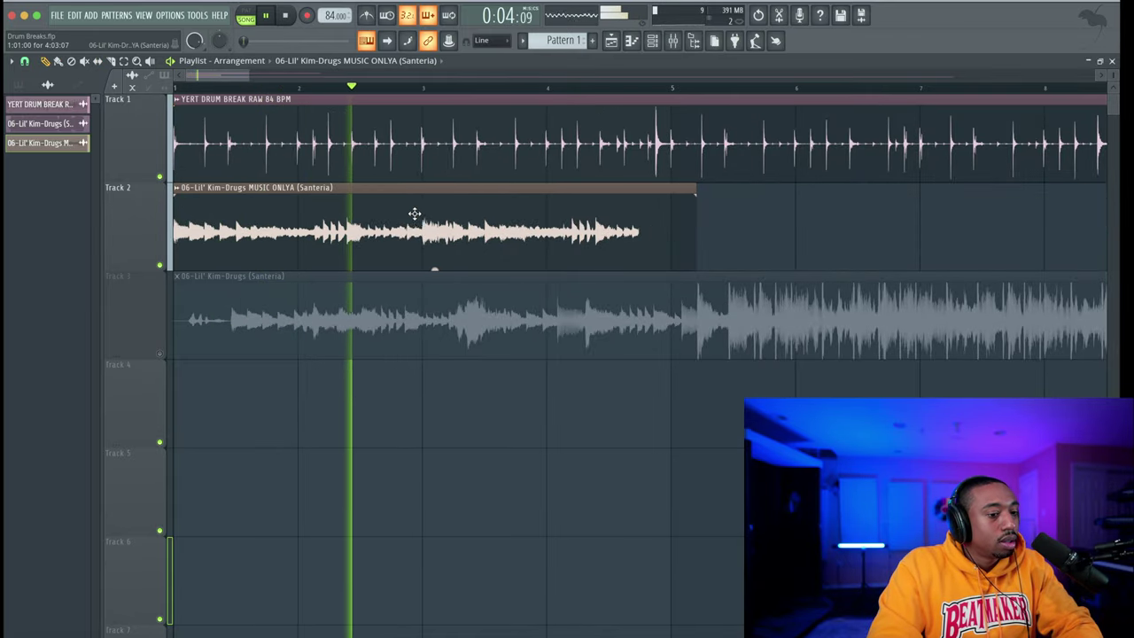
pyautogui.press('space')
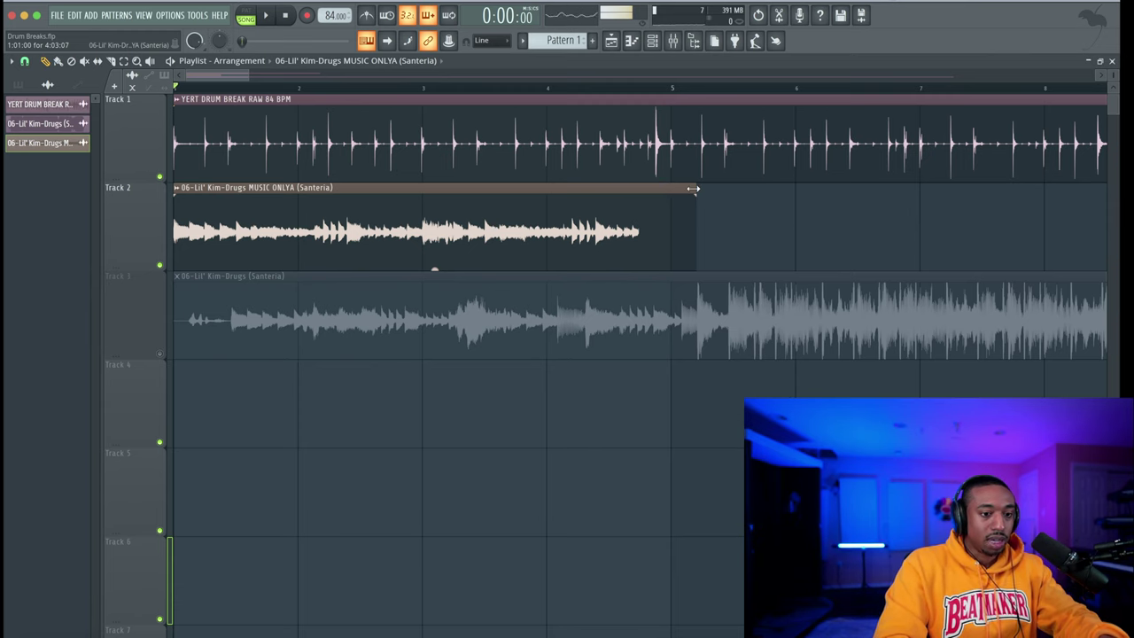
# Mute the Track 1 drum break and slice the Track 2 clip at bar 3 during playback
pyautogui.click(161, 177)
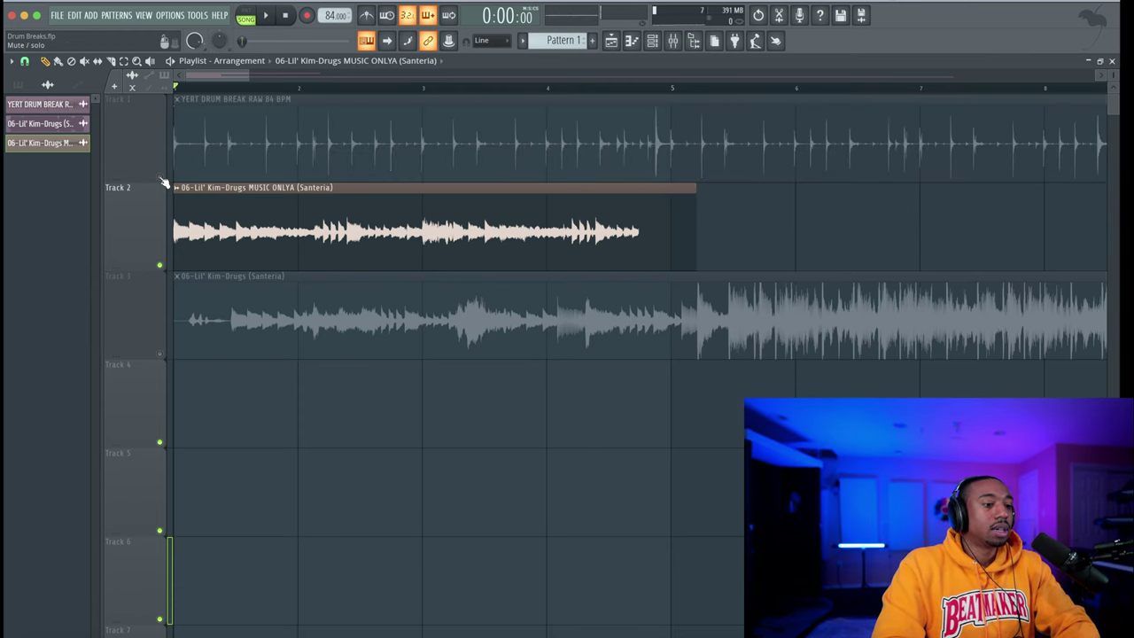
pyautogui.press('space')
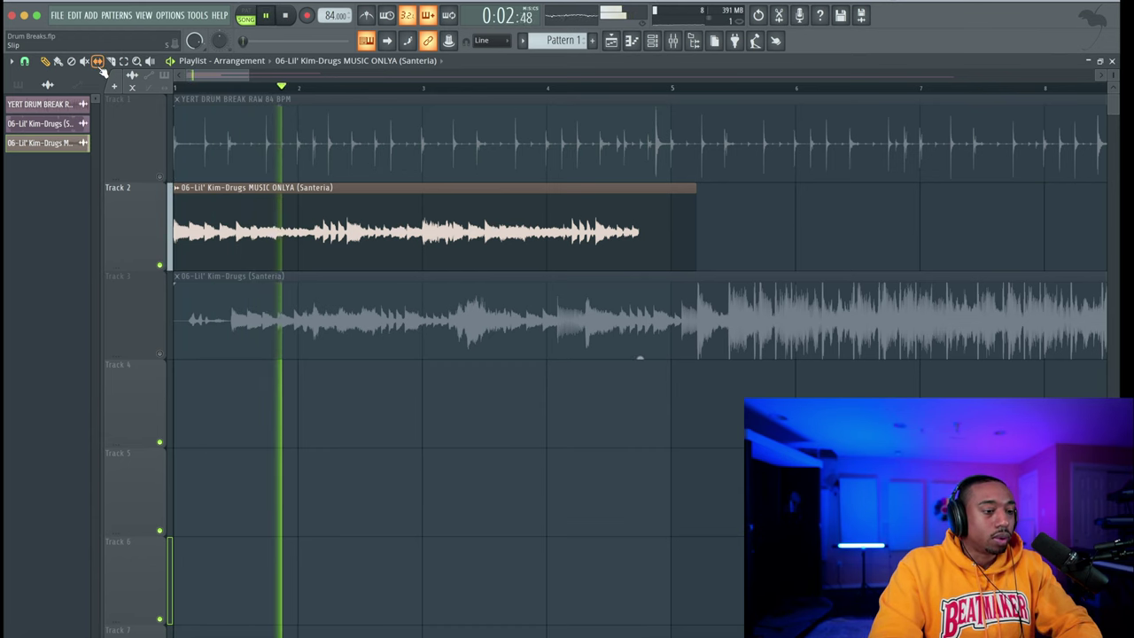
pyautogui.scroll(2, 422, 235)
pyautogui.click(421, 236)
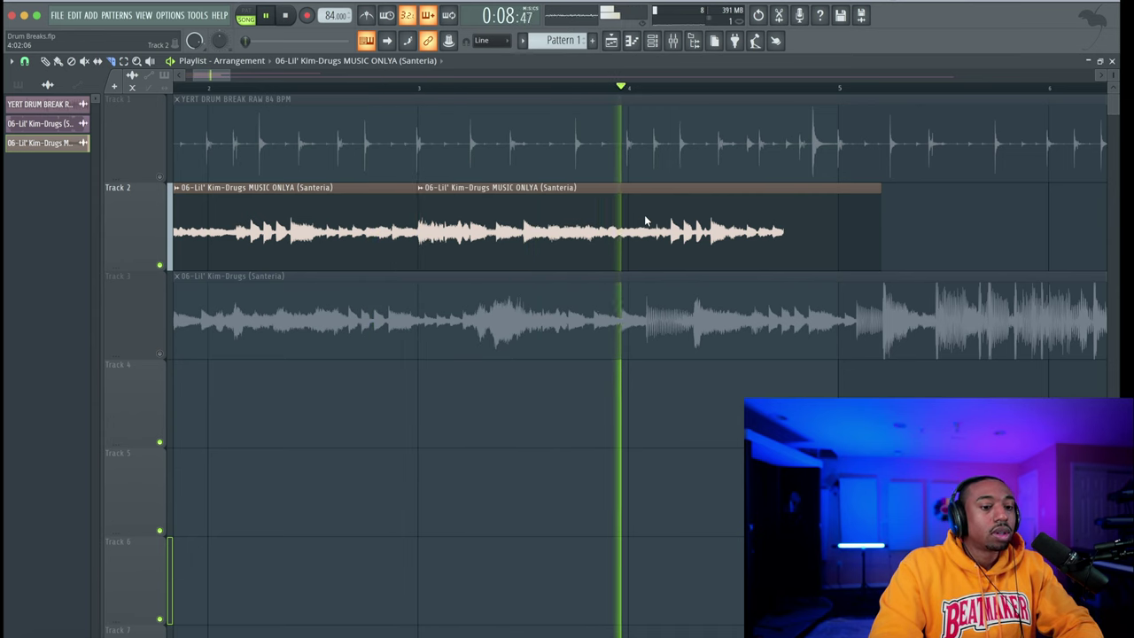
pyautogui.press('space')
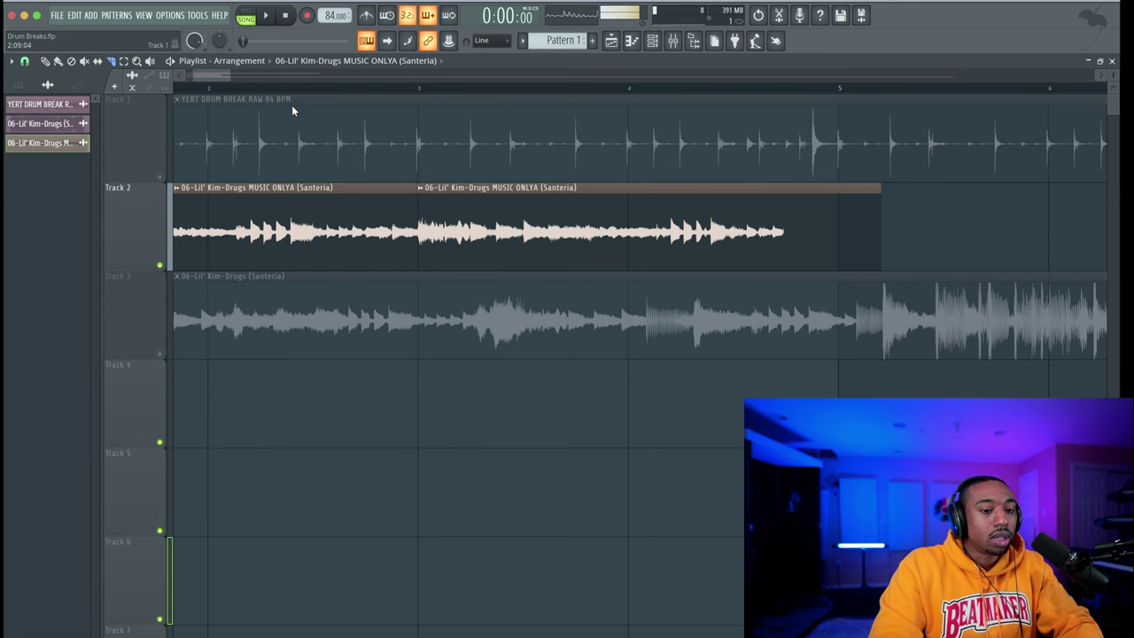
# Delete the second slice of the Track 2 clip and select the remaining two-bar slice
pyautogui.rightClick(651, 231)
pyautogui.scroll(-2, 653, 233)
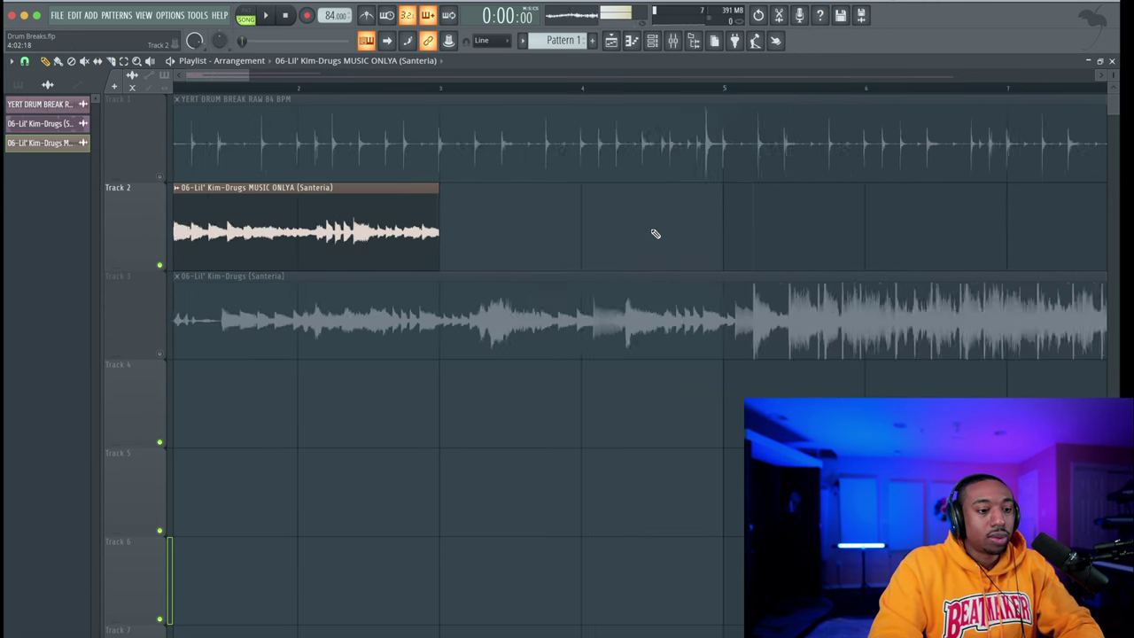
pyautogui.click(355, 214)
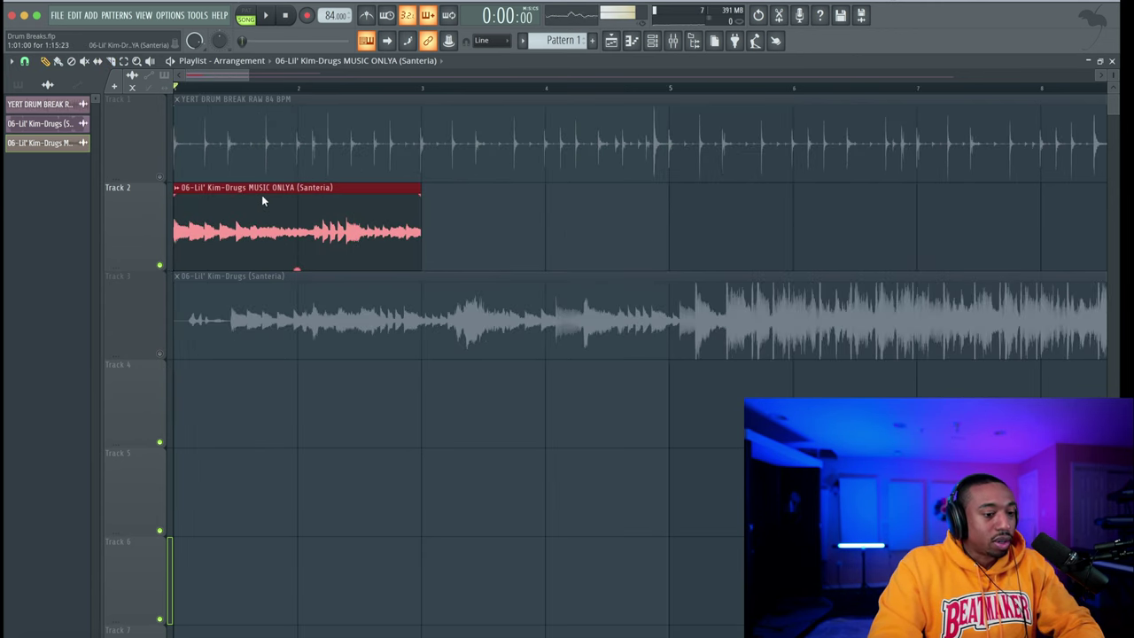
pyautogui.scroll(-1, 423, 200)
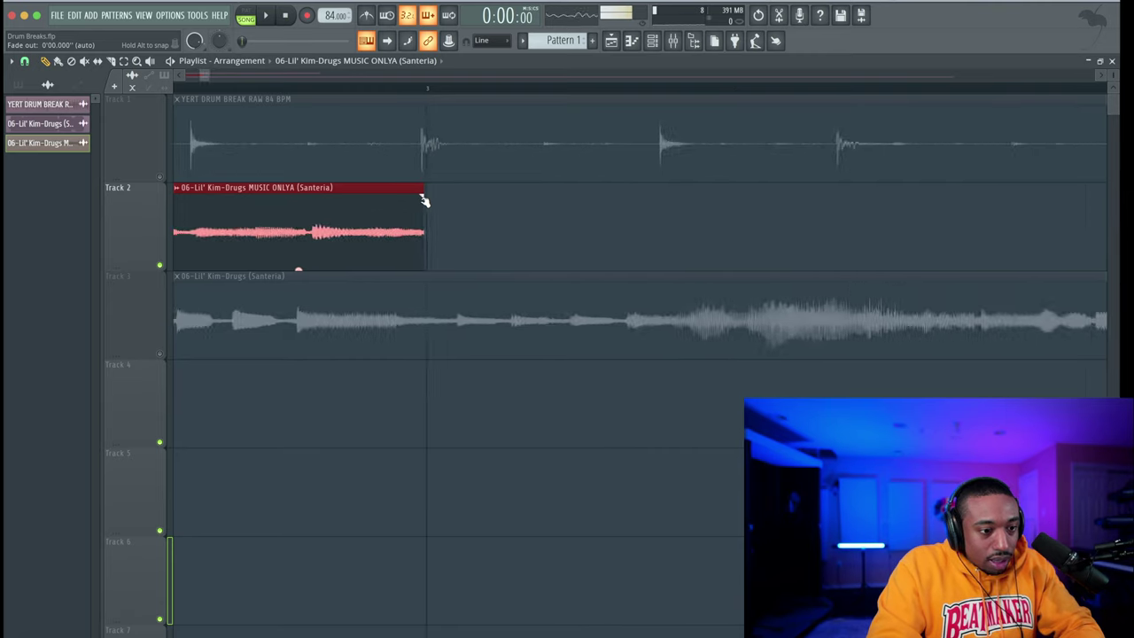
# Make the Track 2 clip a unique sample and save the trimmed selection as Part_1
pyautogui.doubleClick(305, 189)
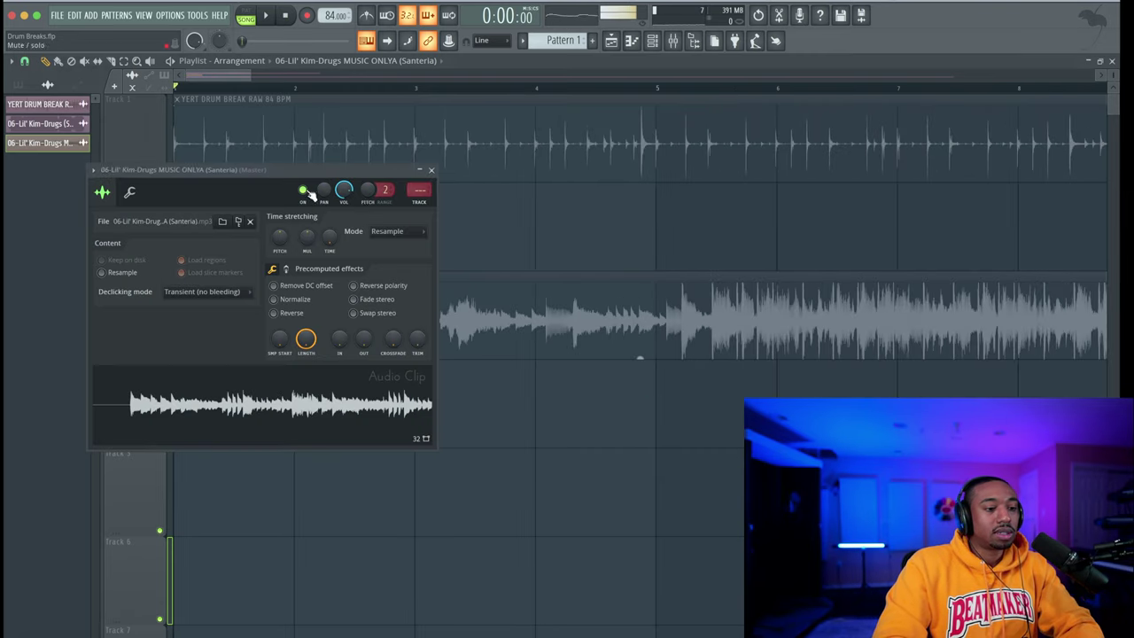
pyautogui.click(431, 169)
pyautogui.click(176, 188)
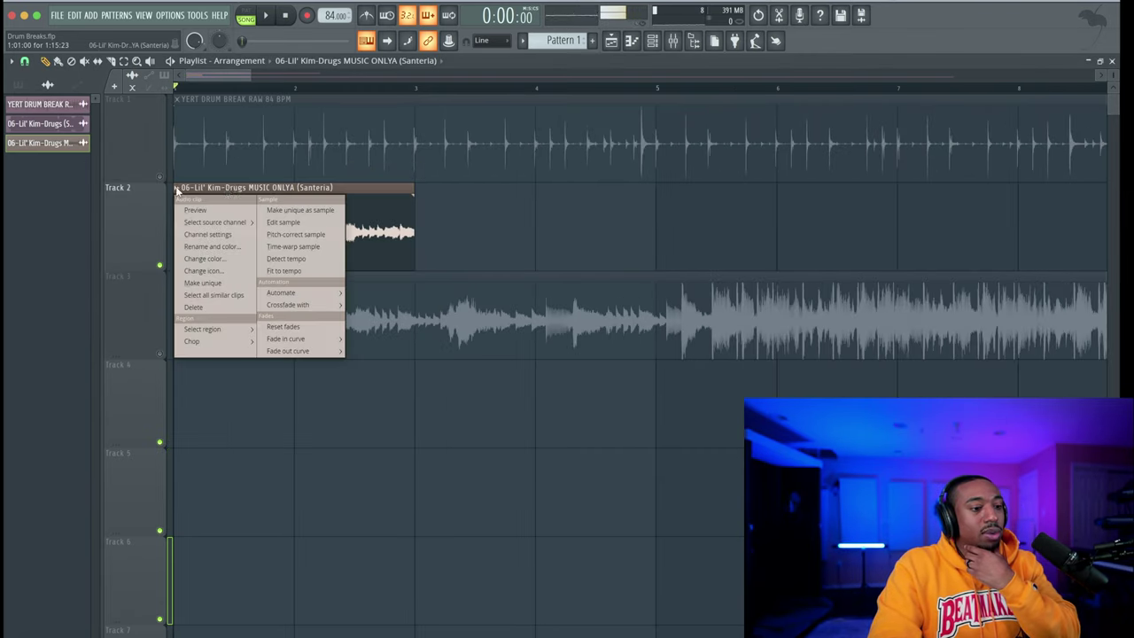
pyautogui.click(301, 211)
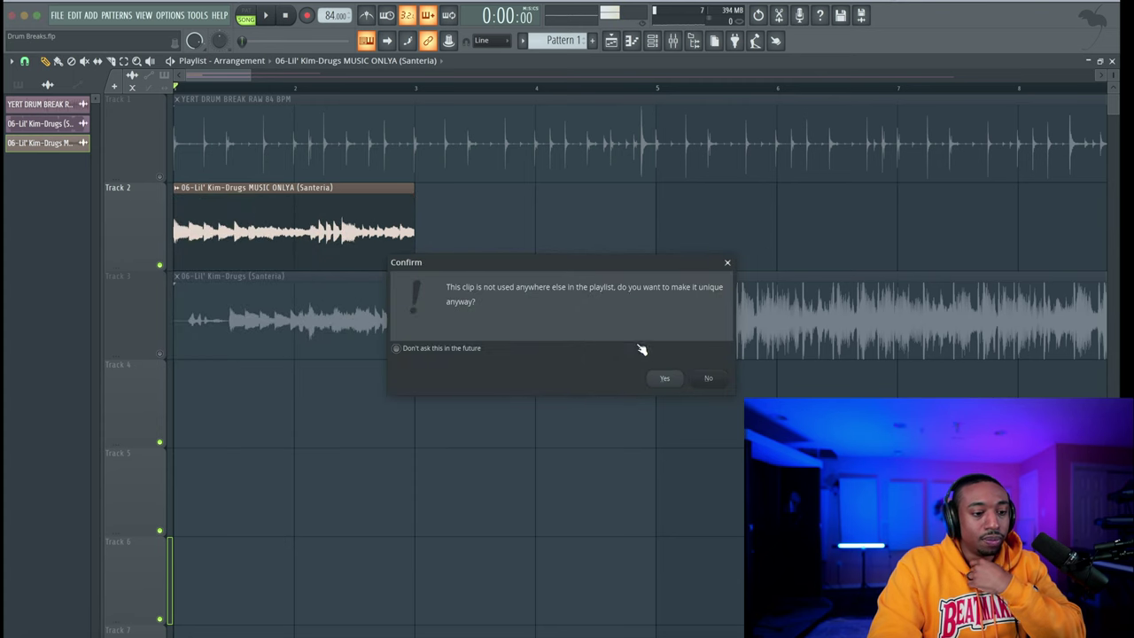
pyautogui.click(664, 377)
pyautogui.click(844, 371)
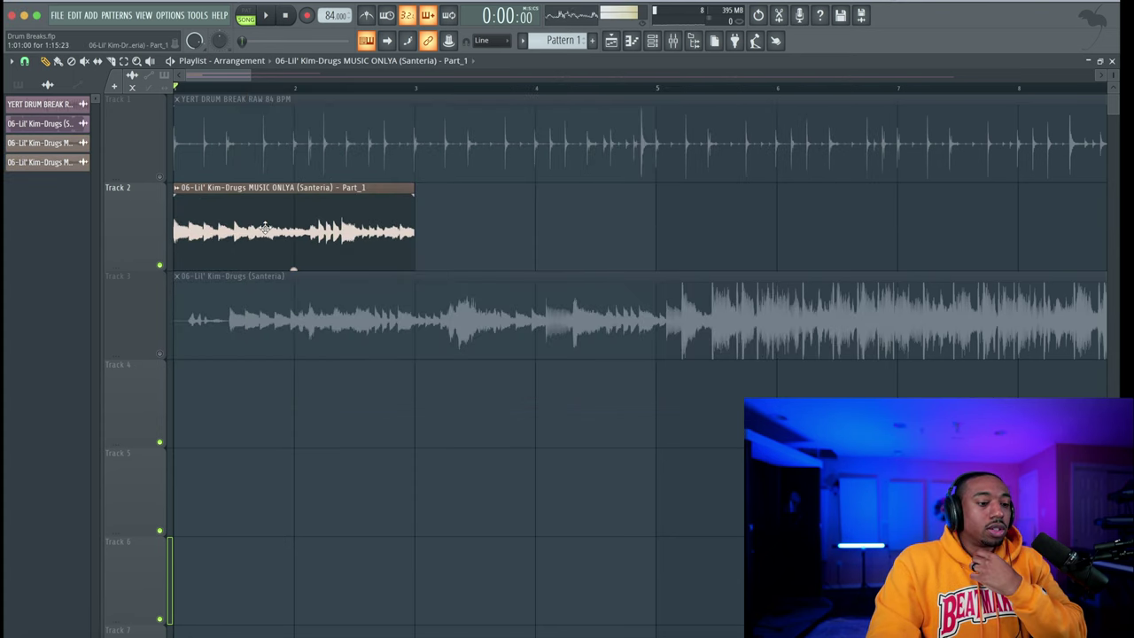
# Duplicate Part_1, remove the copy, and adjust the clip's end and position on Track 2
pyautogui.hotkey('ctrl', 'b')
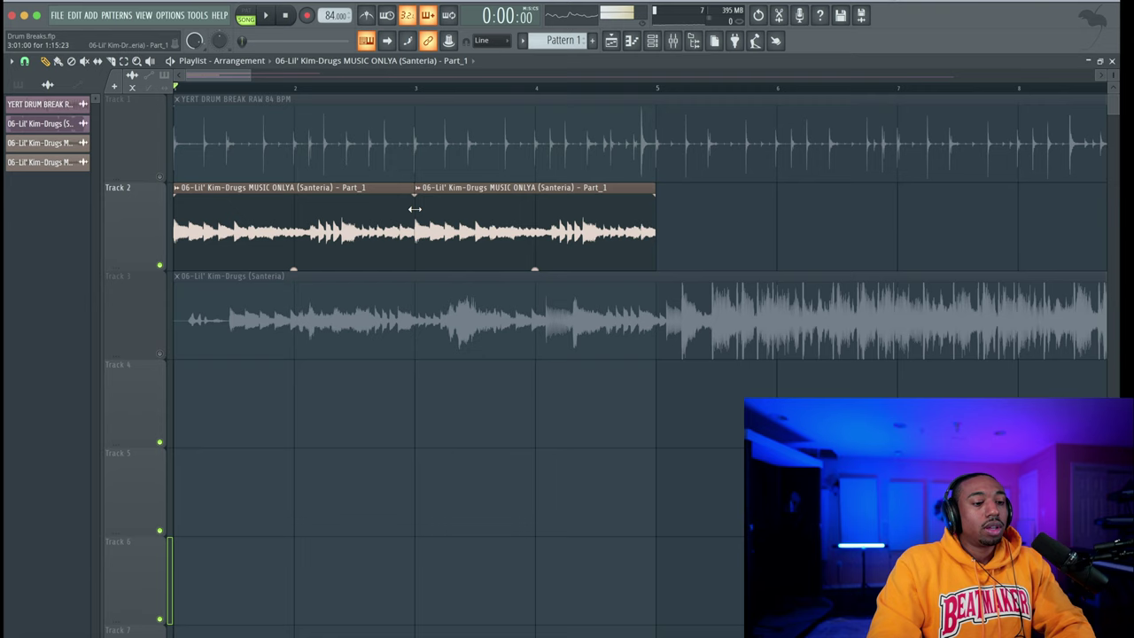
pyautogui.rightClick(420, 212)
pyautogui.moveTo(416, 212)
pyautogui.mouseDown()
pyautogui.moveTo(607, 203)
pyautogui.moveTo(406, 213)
pyautogui.mouseUp()
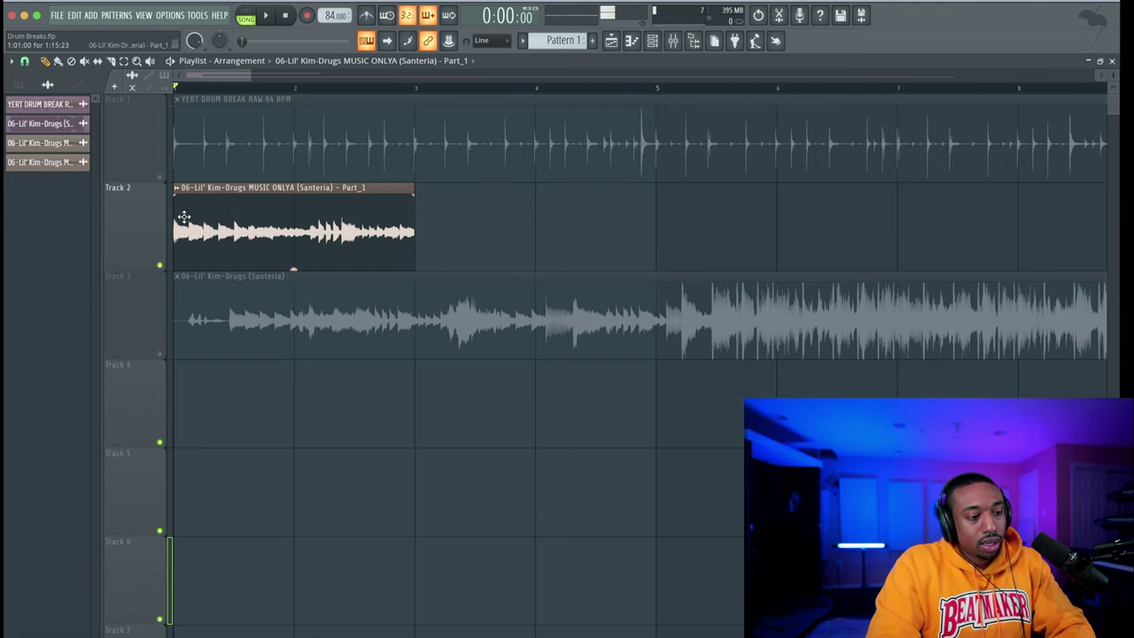
pyautogui.moveTo(183, 216)
pyautogui.mouseDown()
pyautogui.moveTo(304, 216)
pyautogui.moveTo(180, 217)
pyautogui.mouseUp()
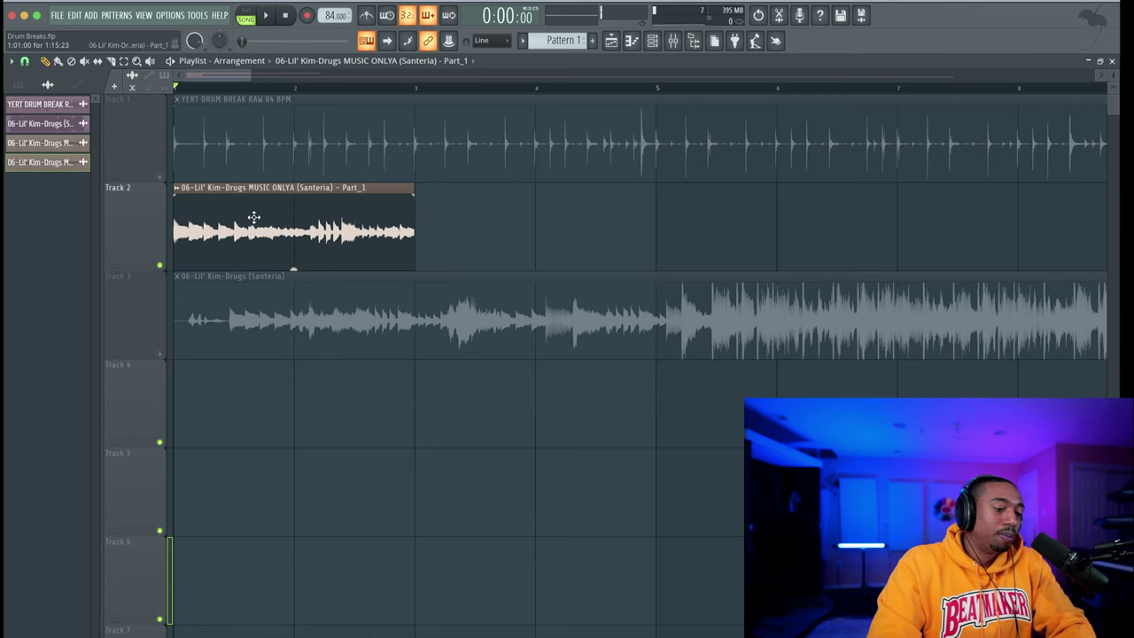
pyautogui.scroll(3, 409, 213)
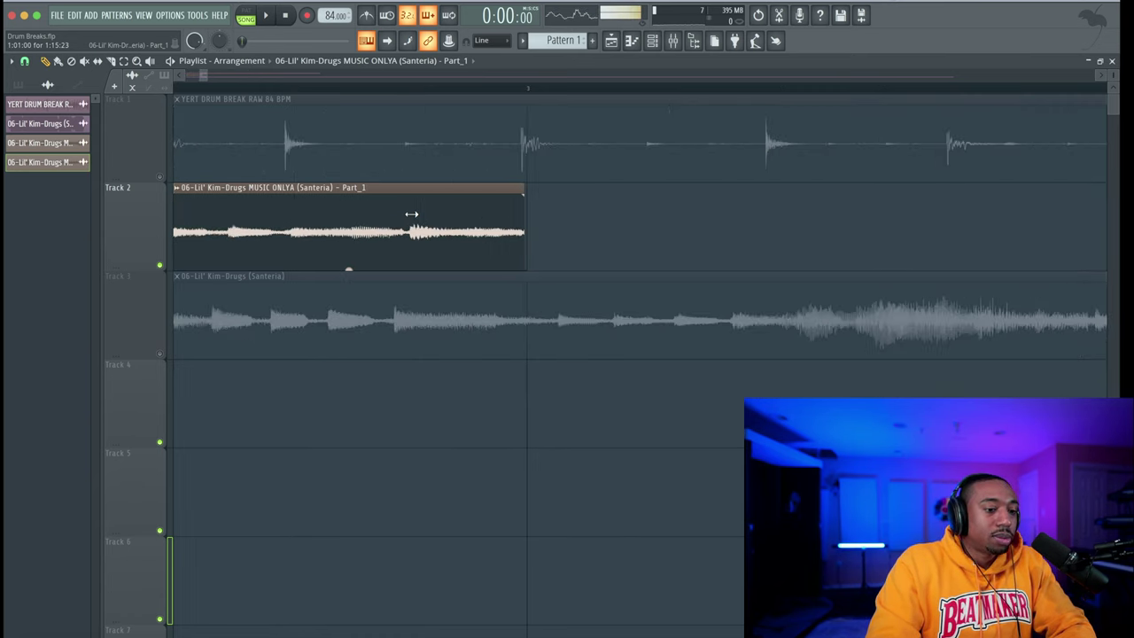
# Set the Part_1 clip's time-stretching mode to Stretch, then stop playback
pyautogui.doubleClick(479, 198)
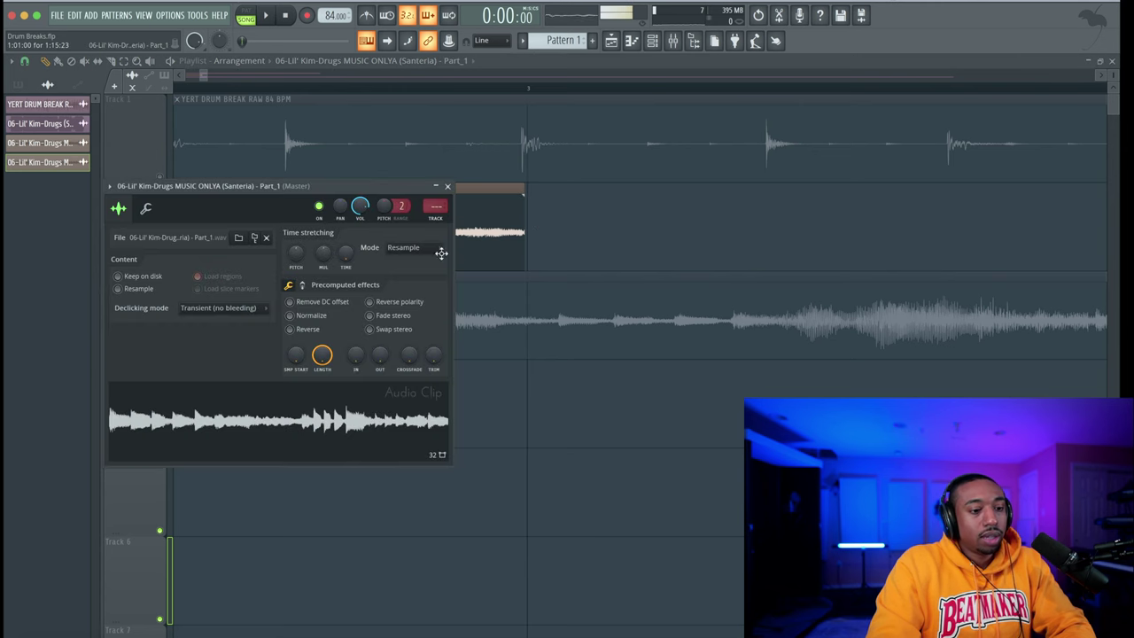
pyautogui.click(397, 248)
pyautogui.click(398, 282)
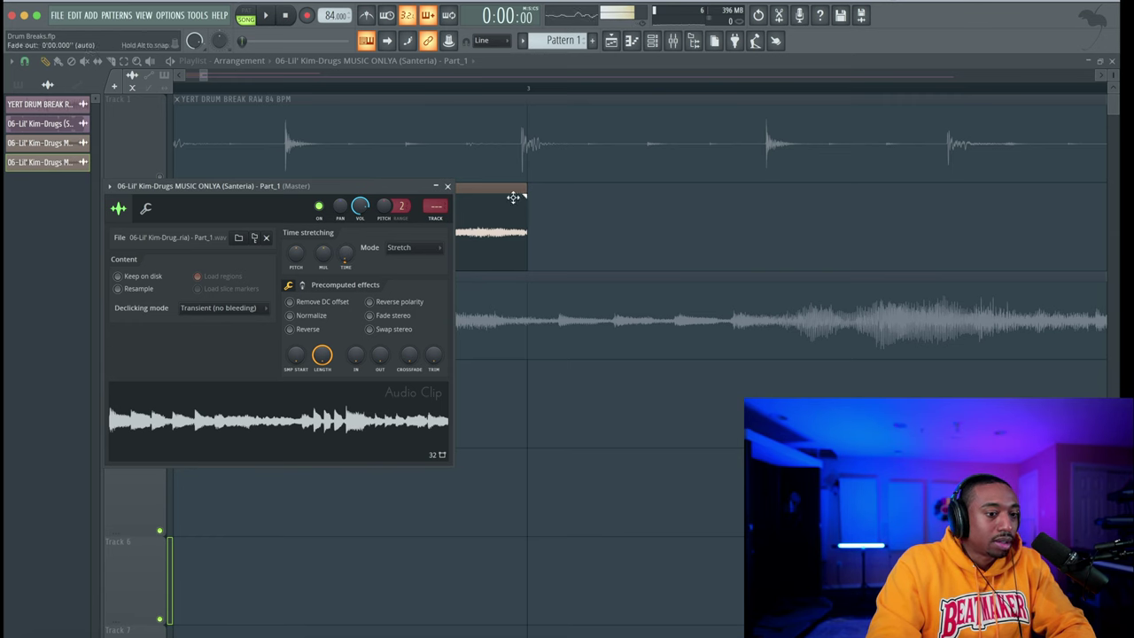
pyautogui.click(449, 186)
pyautogui.scroll(-3, 356, 169)
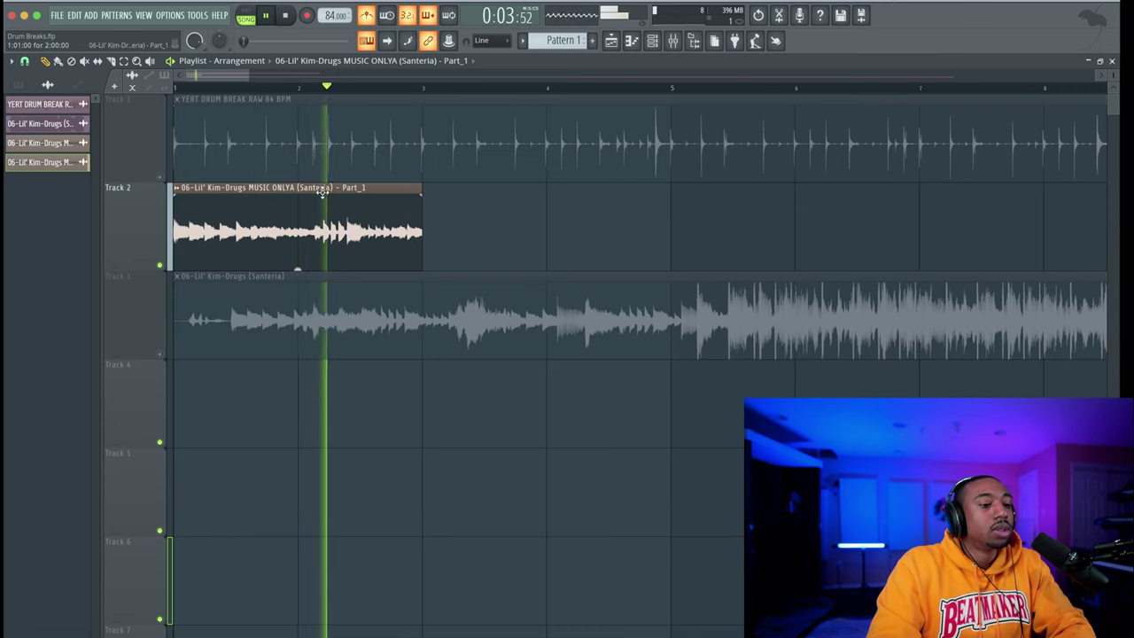
pyautogui.scroll(-2, 288, 214)
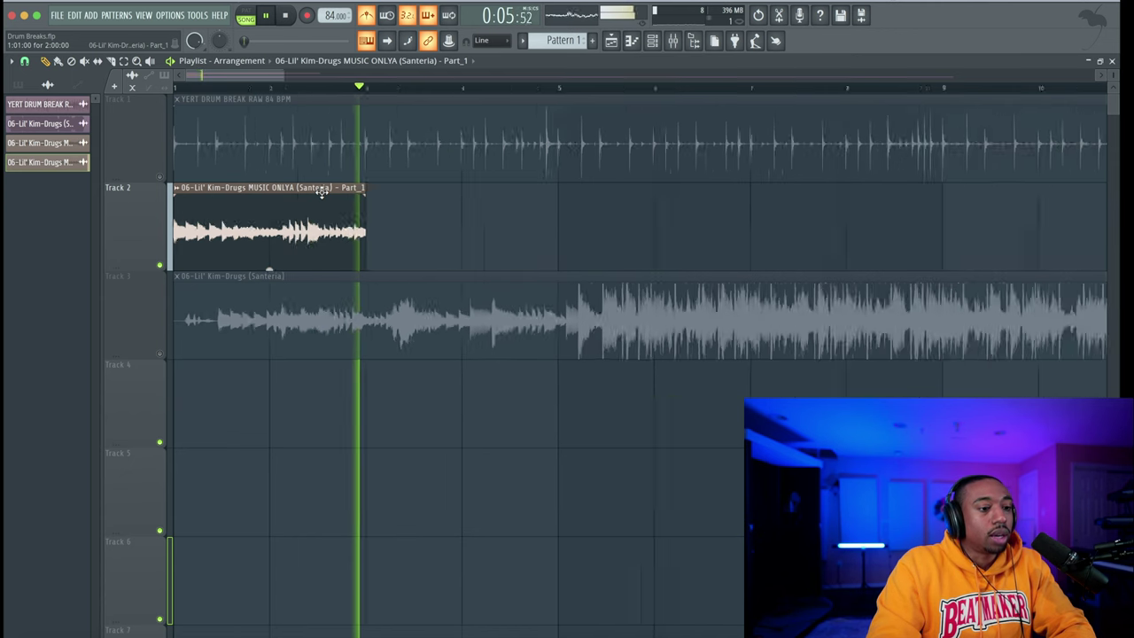
pyautogui.press('space')
# Unmute Track 1 and play the drum break alongside the stretched Part_1 clip
pyautogui.click(161, 175)
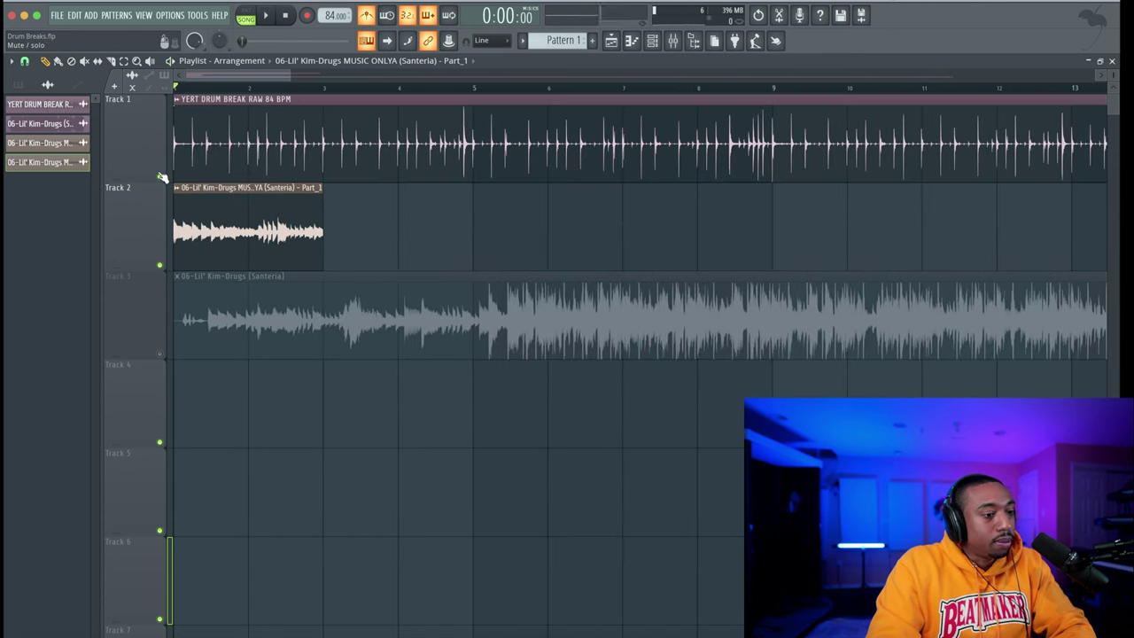
pyautogui.scroll(3, 272, 135)
pyautogui.scroll(1, 272, 135)
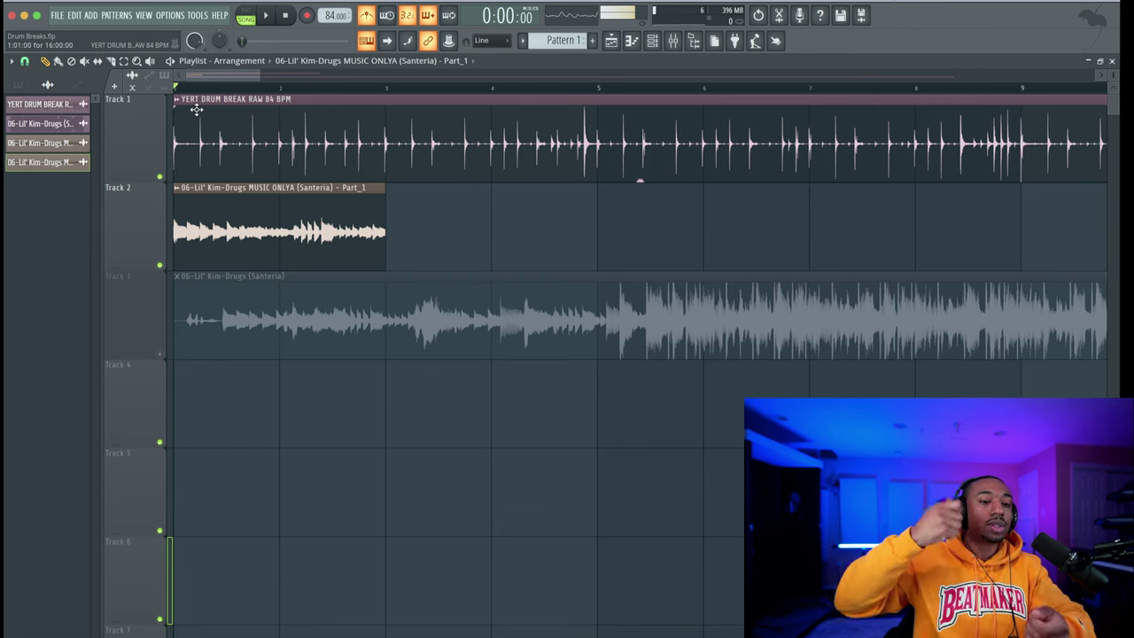
pyautogui.press('space')
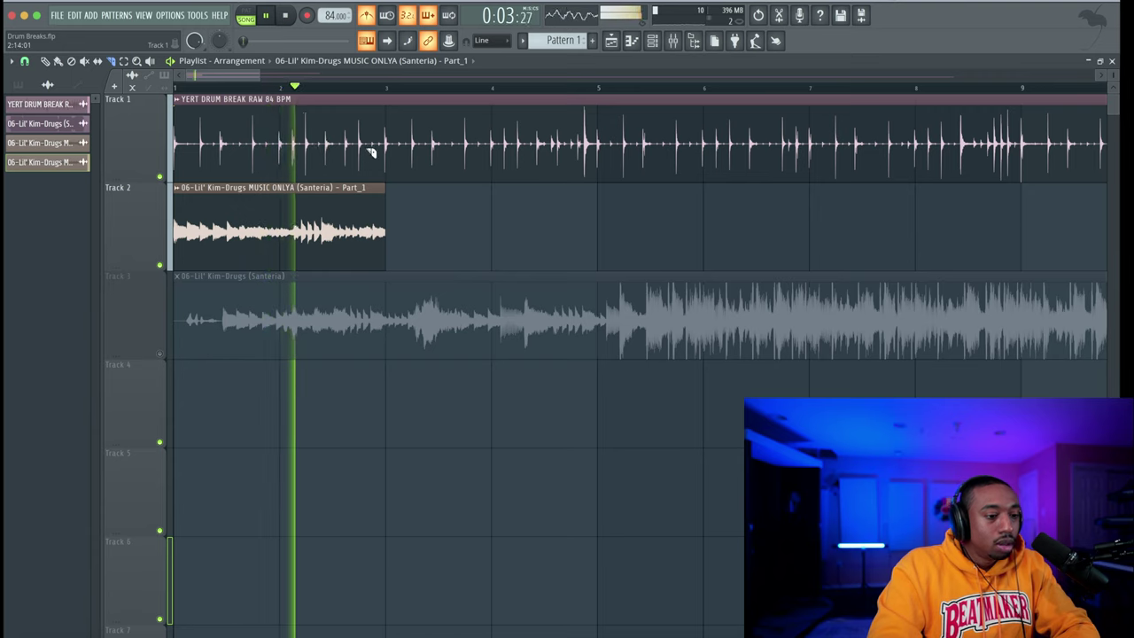
pyautogui.scroll(2, 371, 152)
pyautogui.hscroll(-3, 371, 152)
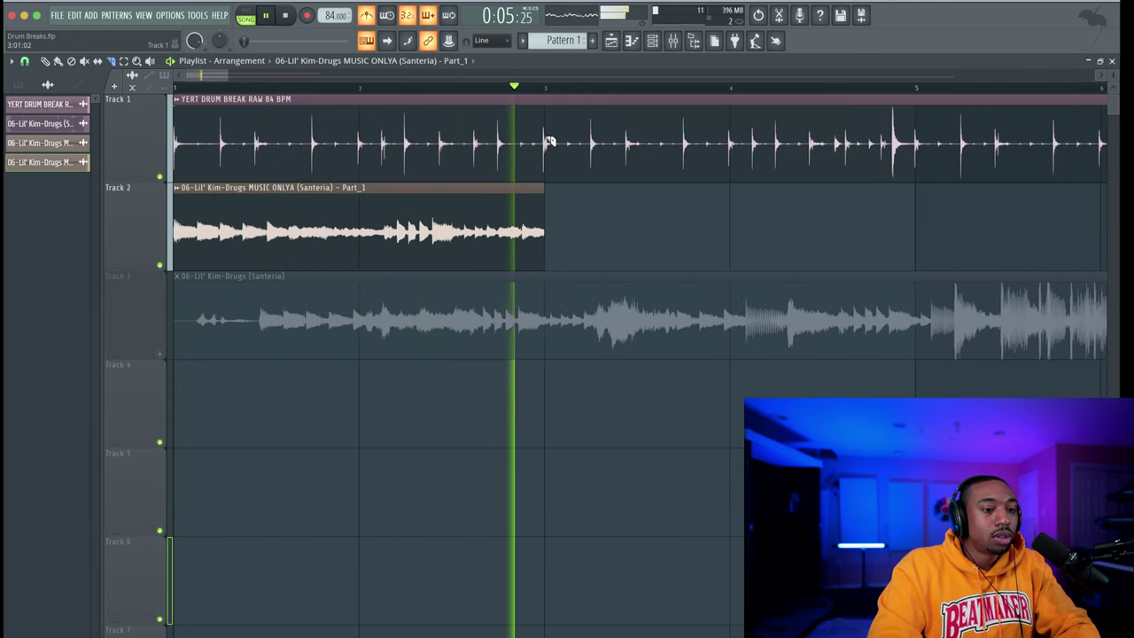
# Duplicate Part_1 with Ctrl+B, then duplicate both clips for four copies up to bar 9, and play it
pyautogui.press('space')
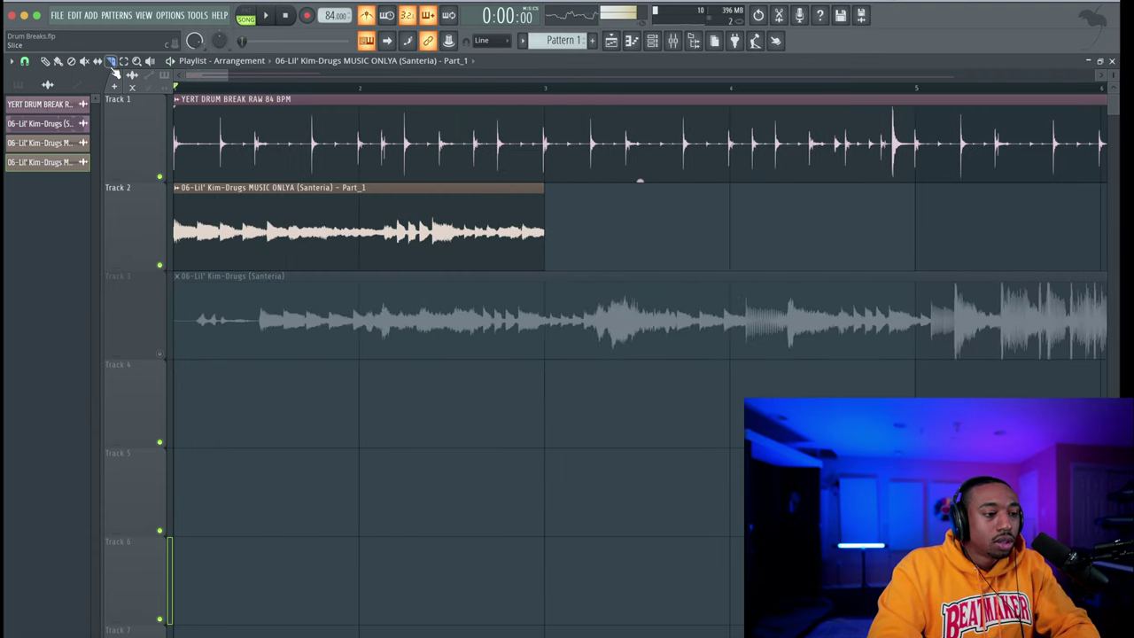
pyautogui.scroll(-2, 303, 222)
pyautogui.keyDown('ctrl'); pyautogui.click(310, 229); pyautogui.keyUp('ctrl')
pyautogui.hotkey('ctrl', 'b')
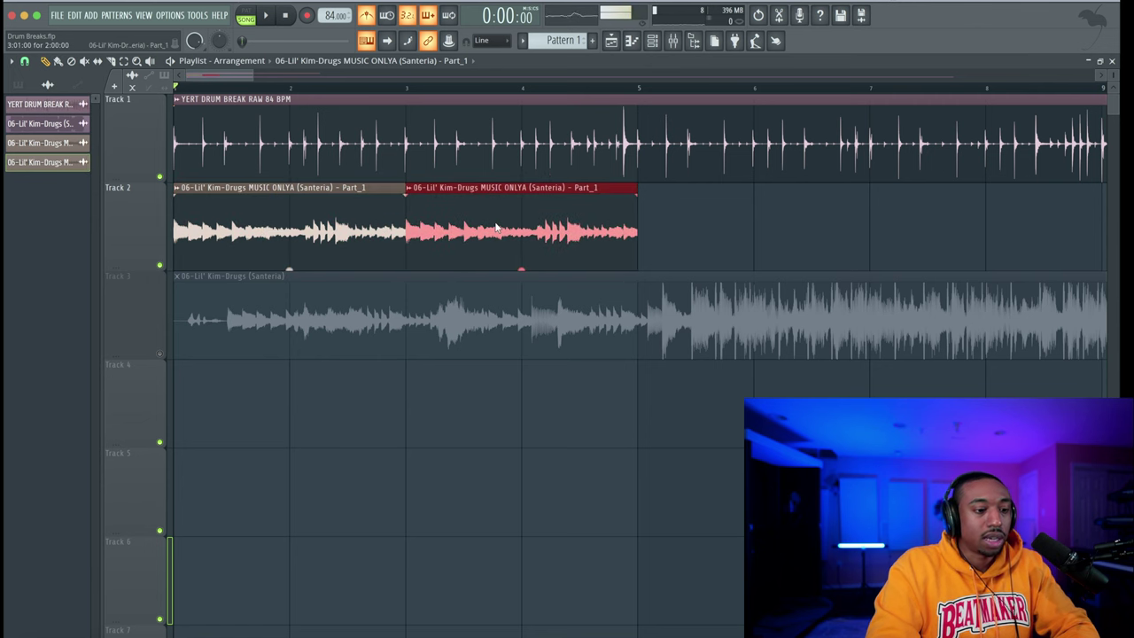
pyautogui.scroll(-2, 496, 228)
pyautogui.keyDown('ctrl'); pyautogui.click(257, 226); pyautogui.keyUp('ctrl')
pyautogui.hotkey('ctrl', 'b')
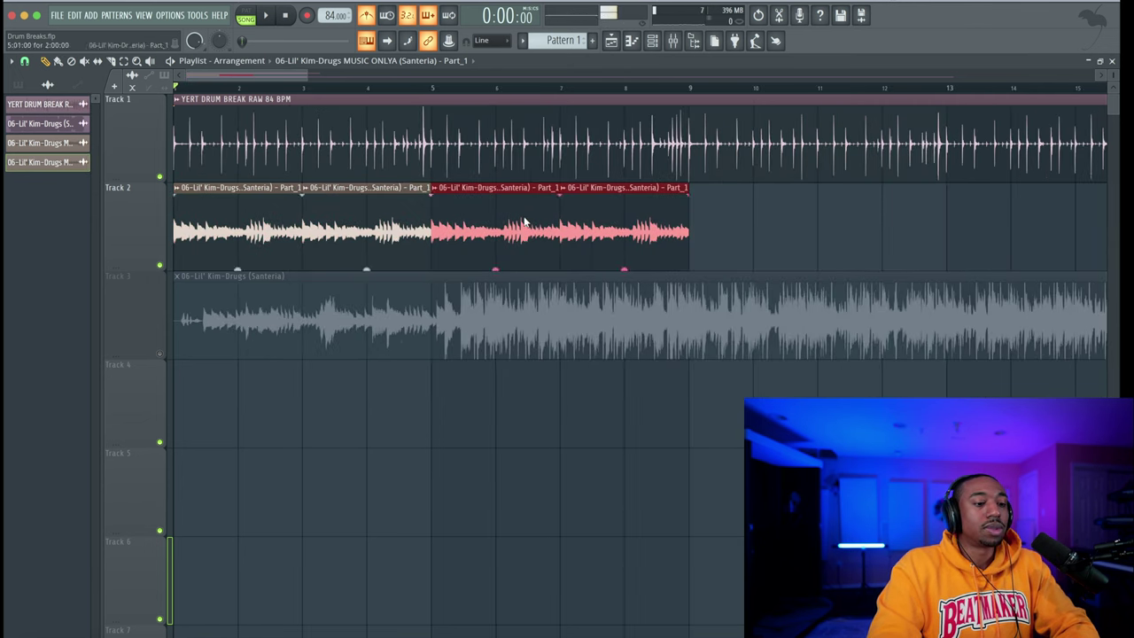
pyautogui.click(473, 452)
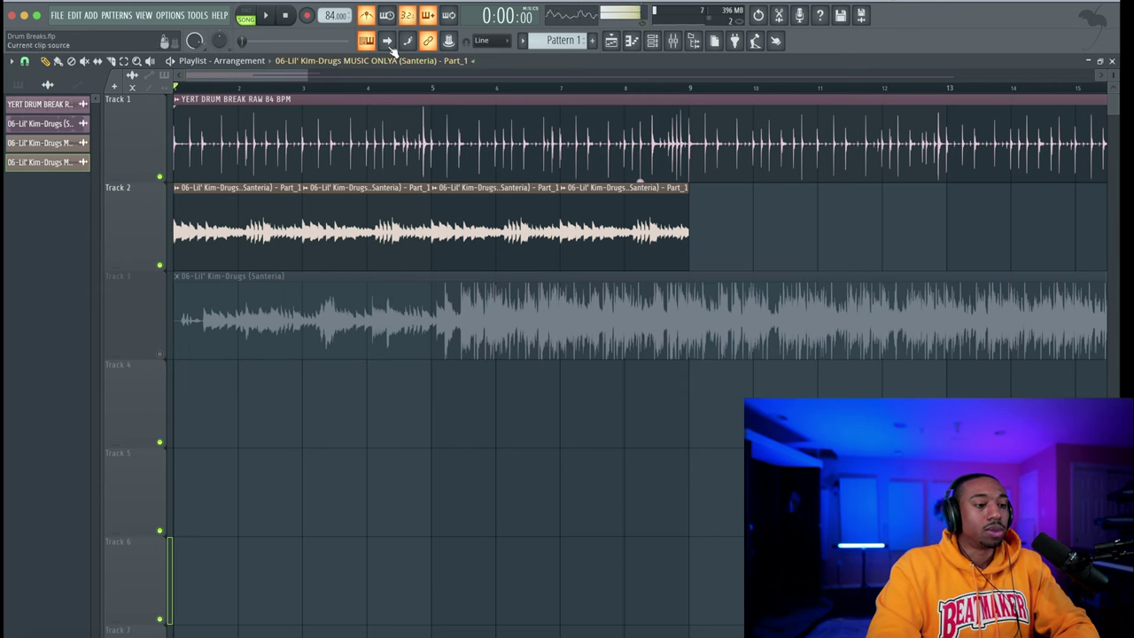
pyautogui.press('space')
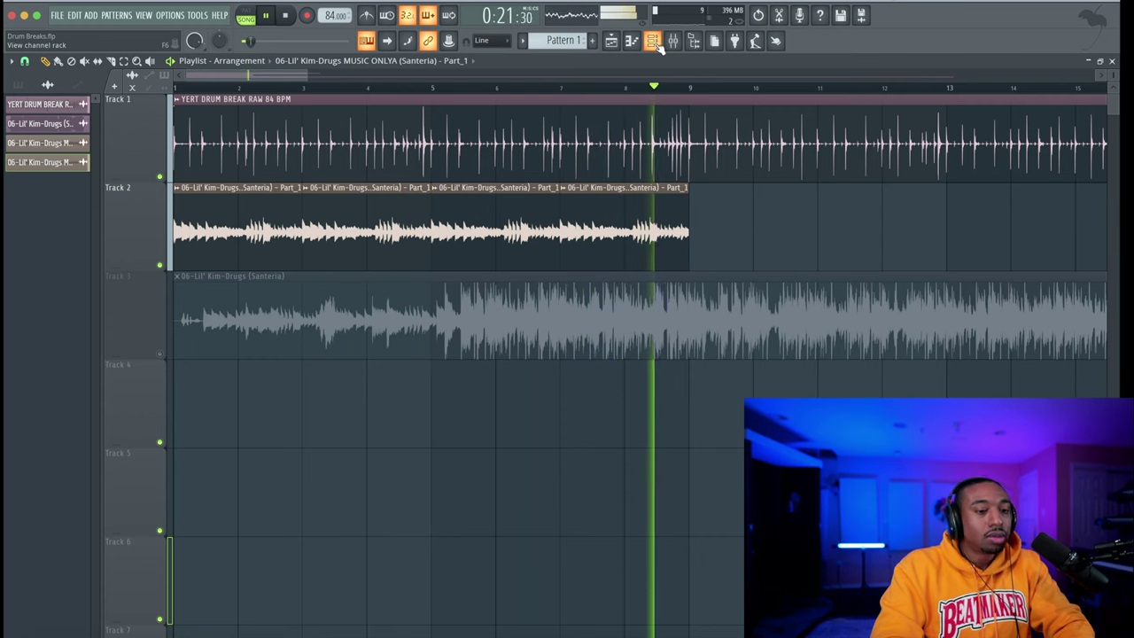
pyautogui.press('space')
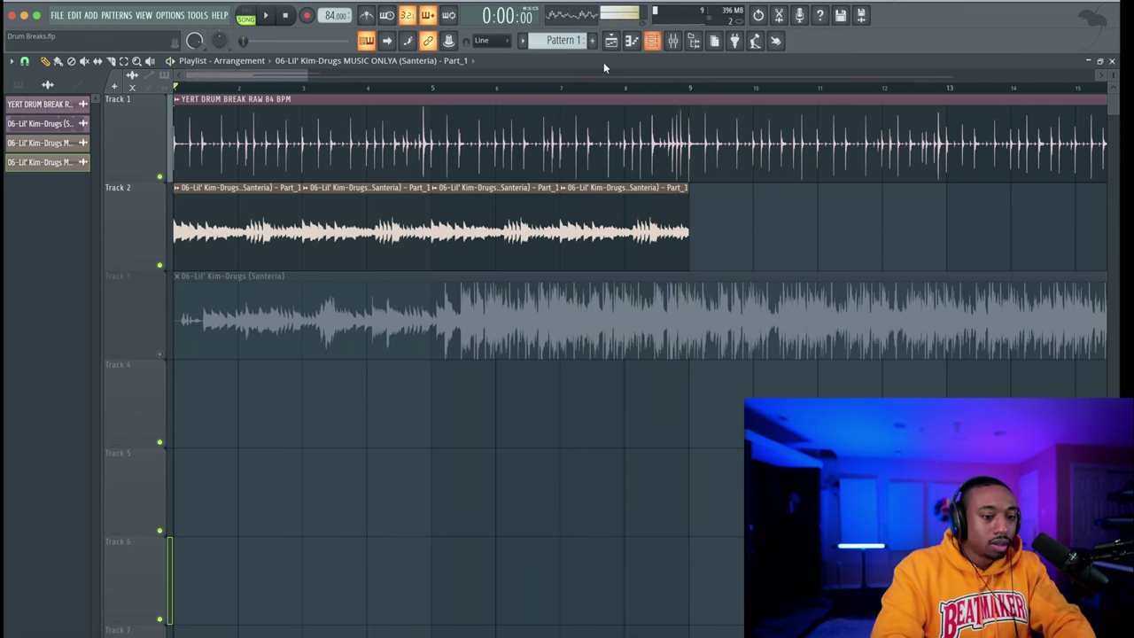
# Split the Track 1 drum break at bar 9 and delete the bars 9–17 piece
pyautogui.click(690, 140)
pyautogui.scroll(-2, 691, 140)
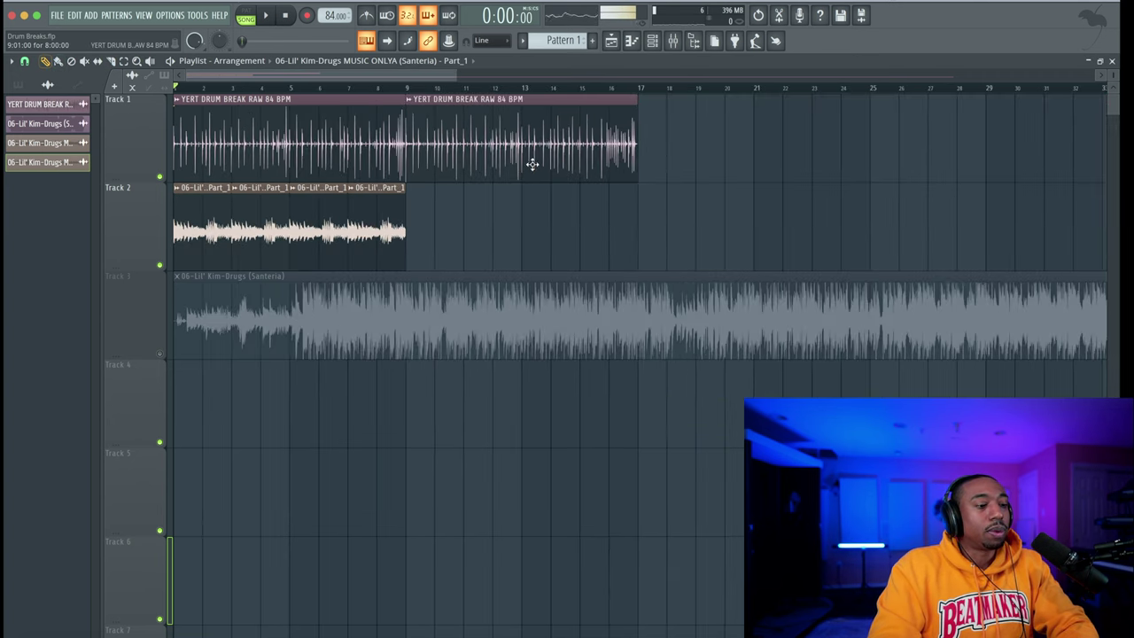
pyautogui.rightClick(532, 165)
pyautogui.scroll(2, 463, 163)
pyautogui.hscroll(-4, 460, 157)
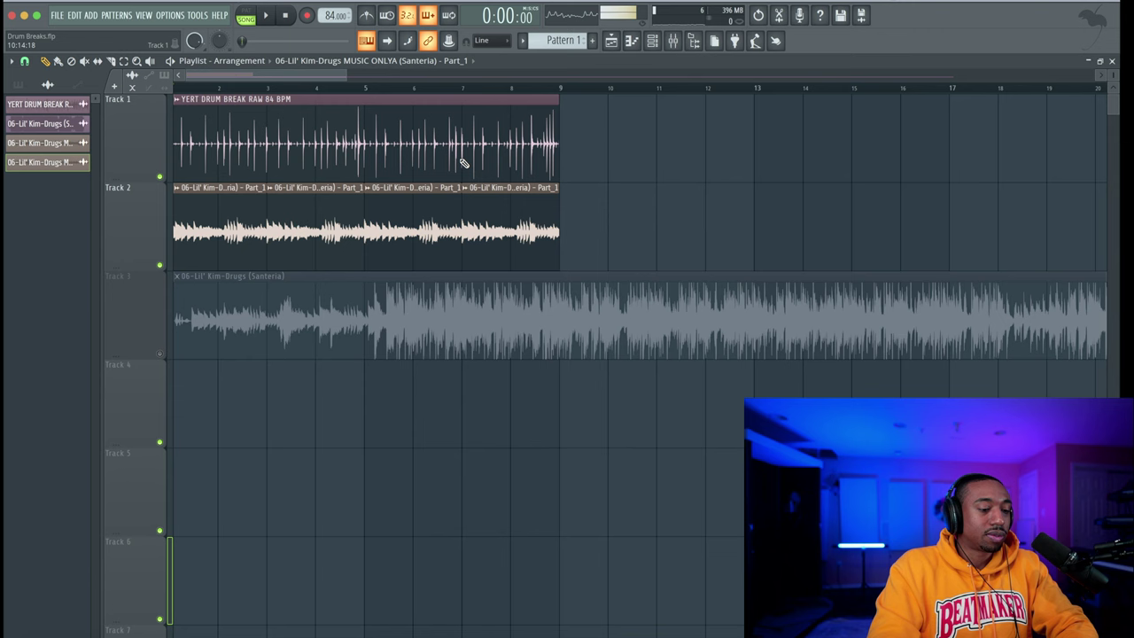
# Adjust the Track 1 drum-break clip covering bars 9–17
pyautogui.moveTo(595, 151); pyautogui.dragTo(591, 100)
pyautogui.click(605, 242)
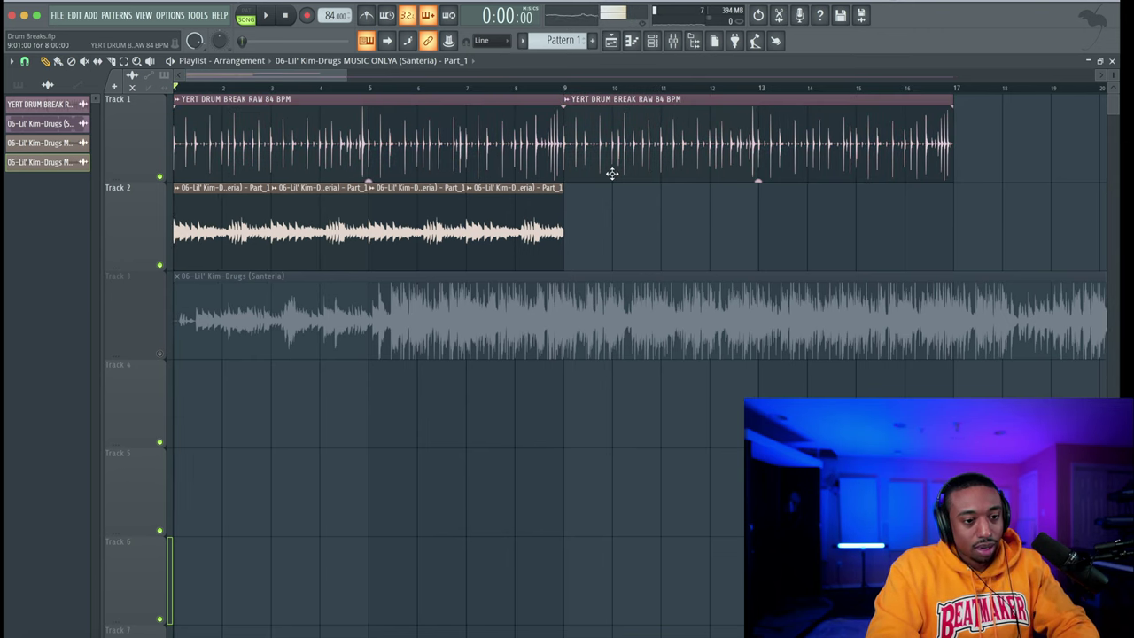
pyautogui.click(613, 157)
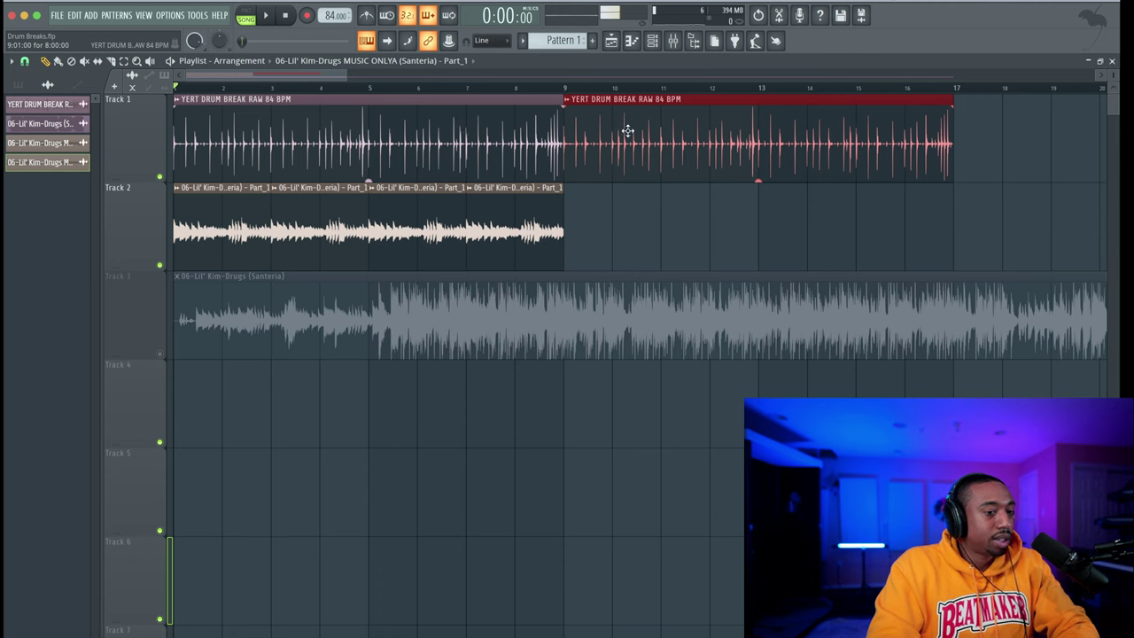
pyautogui.click(608, 233)
# Duplicate the four Part_1 clips on Track 2 to bars 9–17 and set the song position to bar 9
pyautogui.moveTo(608, 233); pyautogui.dragTo(224, 218)
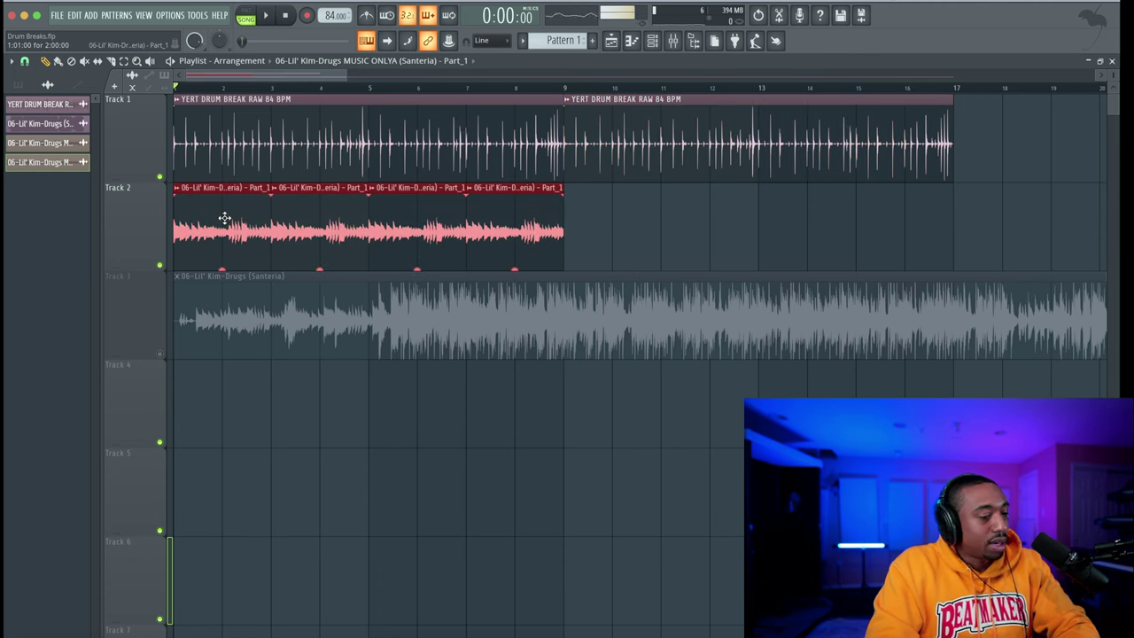
pyautogui.scroll(-2, 224, 218)
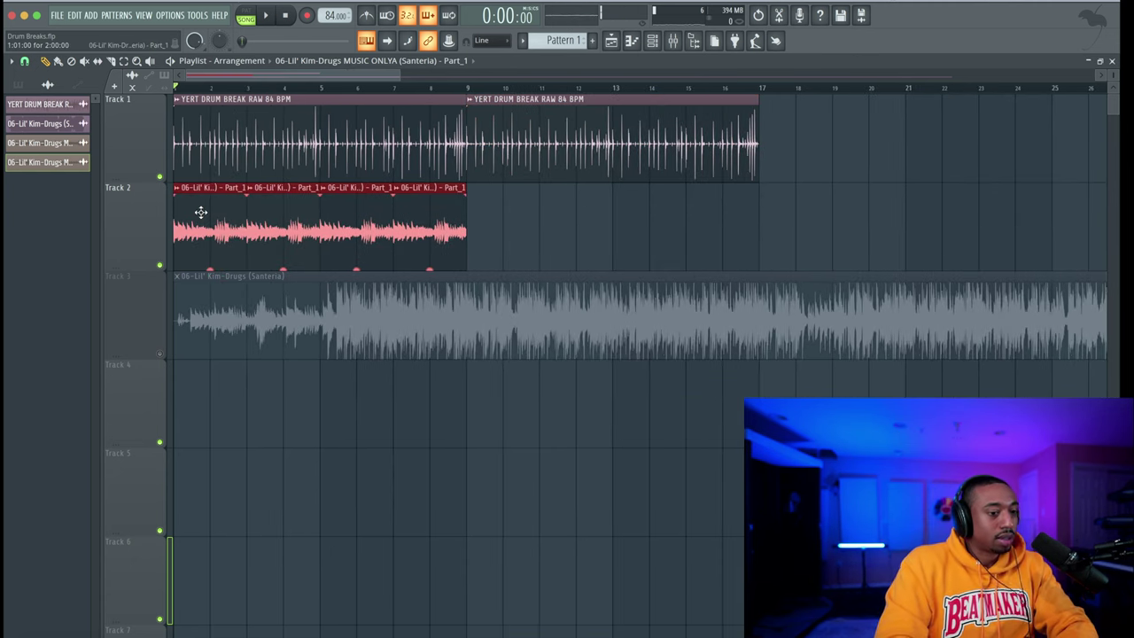
pyautogui.moveTo(201, 213); pyautogui.dragTo(495, 214)
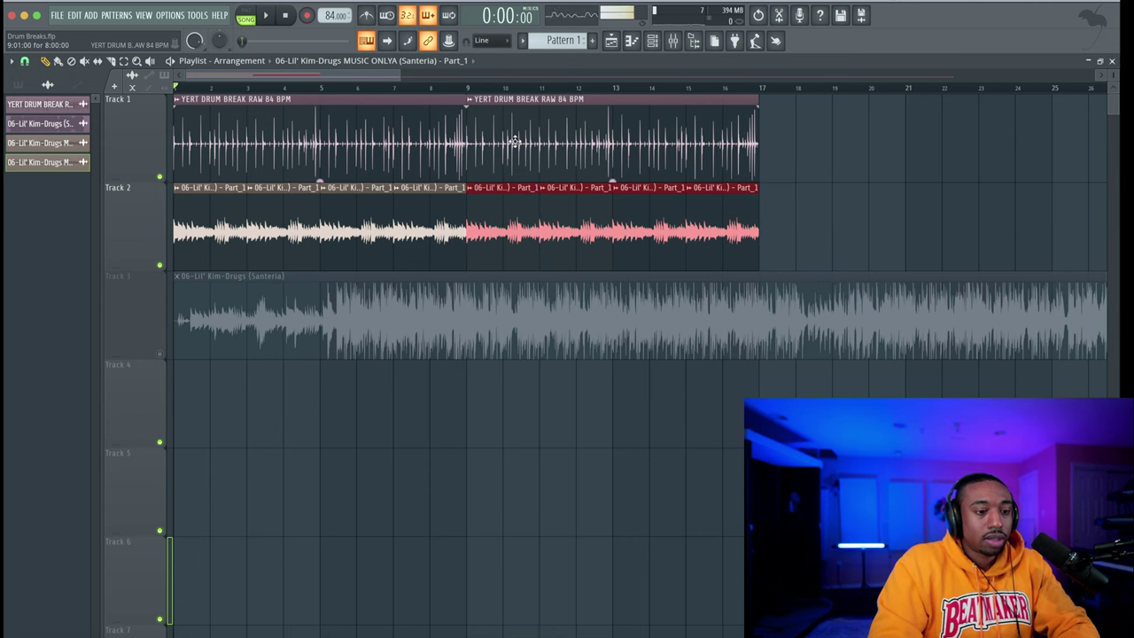
pyautogui.click(468, 90)
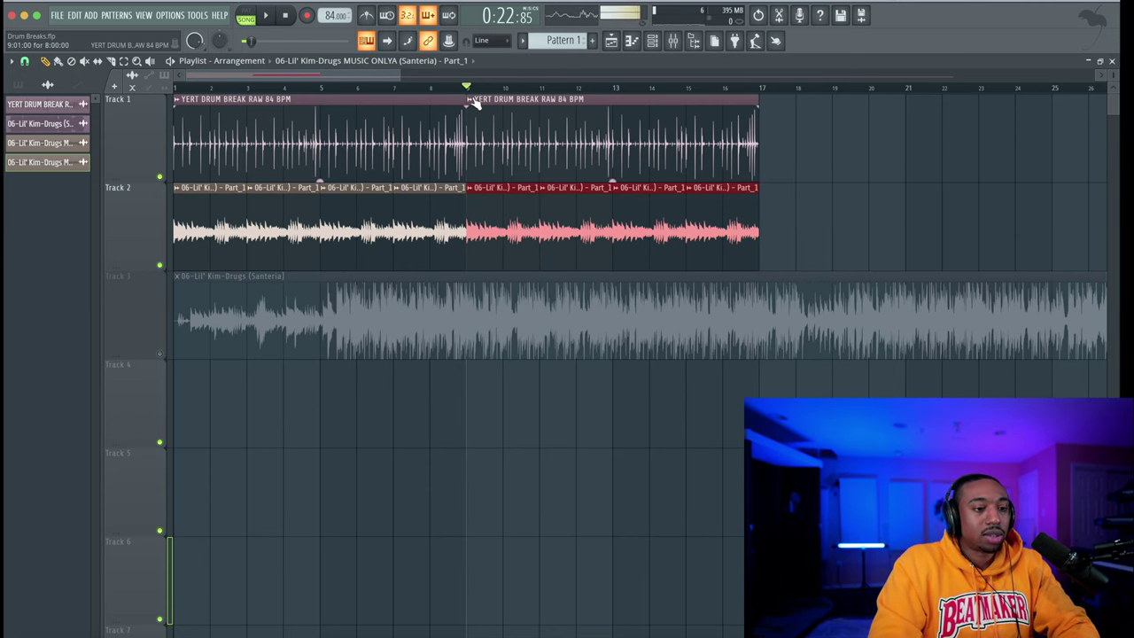
# Make the second drum clip a unique saved sample, then give it its own channel
pyautogui.rightClick(469, 105)
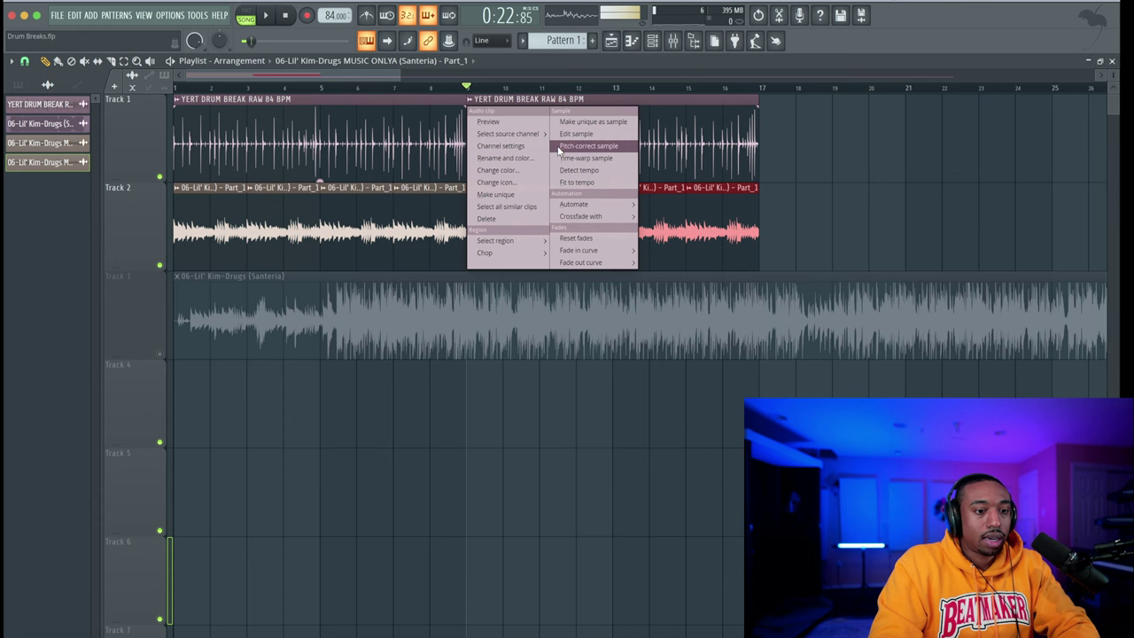
pyautogui.click(593, 122)
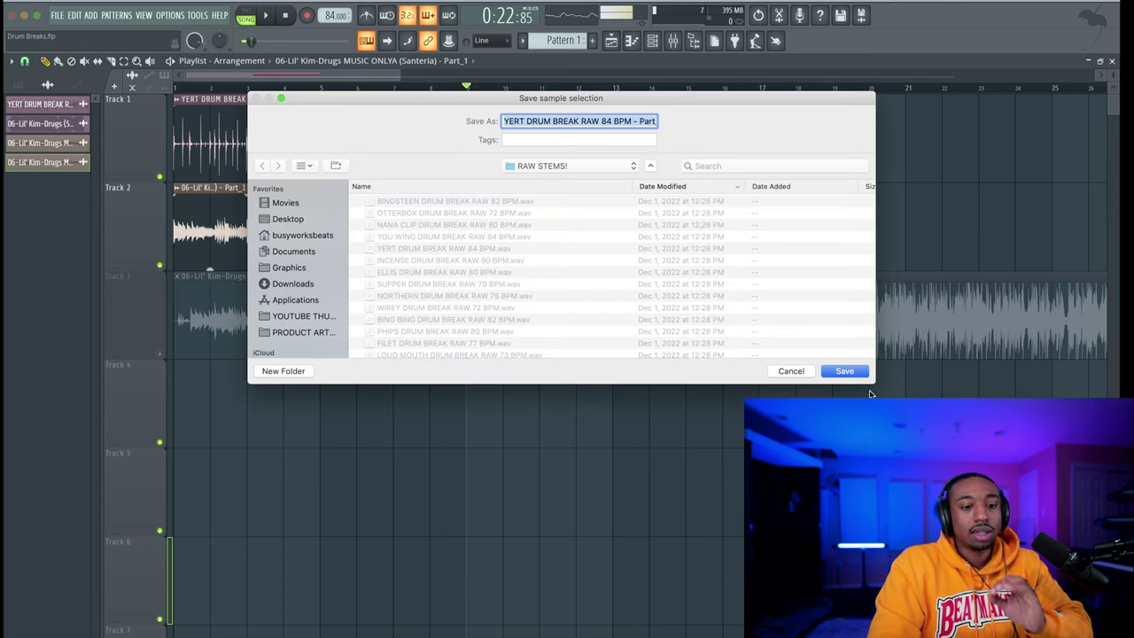
pyautogui.click(855, 375)
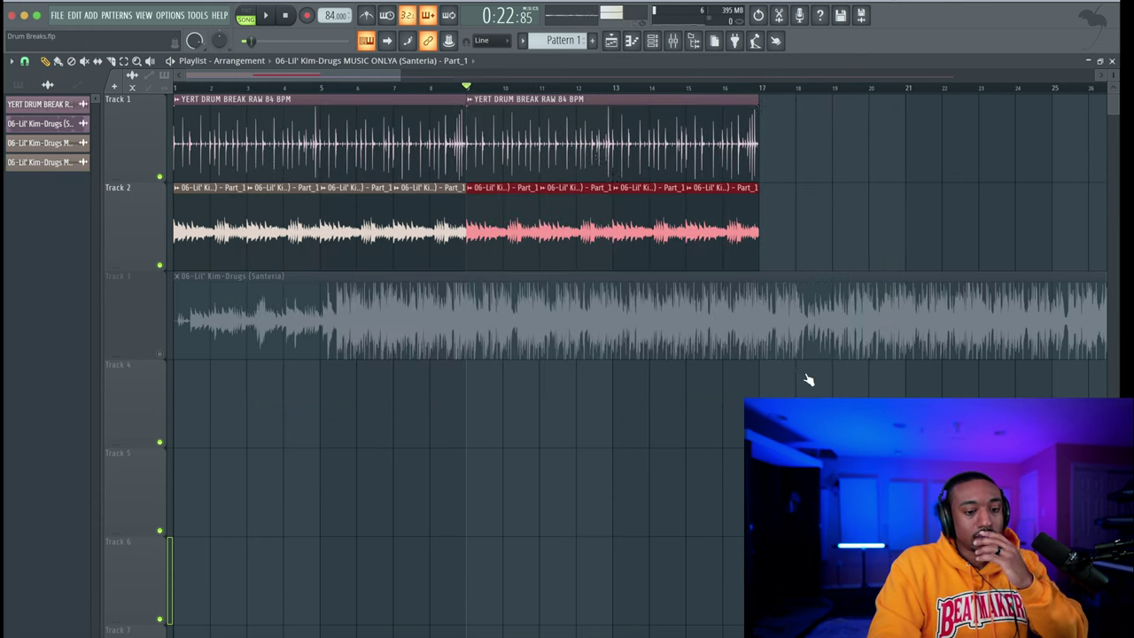
pyautogui.rightClick(473, 107)
pyautogui.click(496, 189)
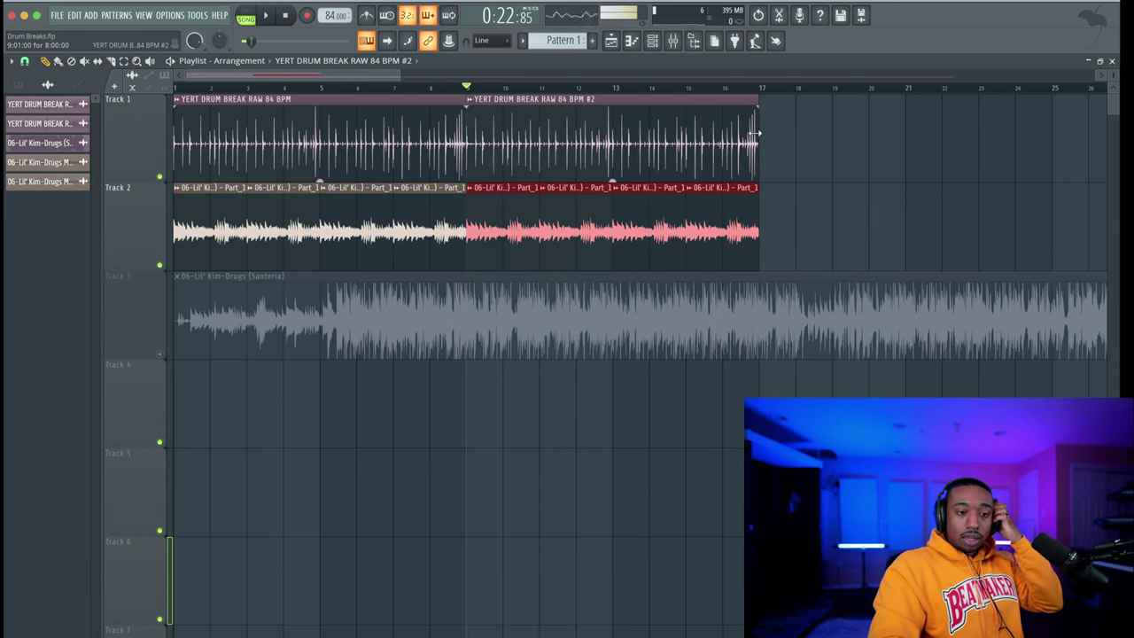
# Try lengthening the YERT DRUM BREAK RAW 84 BPM #2 clip, keeping it ending at bar 17
pyautogui.moveTo(753, 133)
pyautogui.mouseDown()
pyautogui.moveTo(981, 133)
pyautogui.moveTo(744, 152)
pyautogui.moveTo(799, 146)
pyautogui.moveTo(760, 143)
pyautogui.mouseUp()
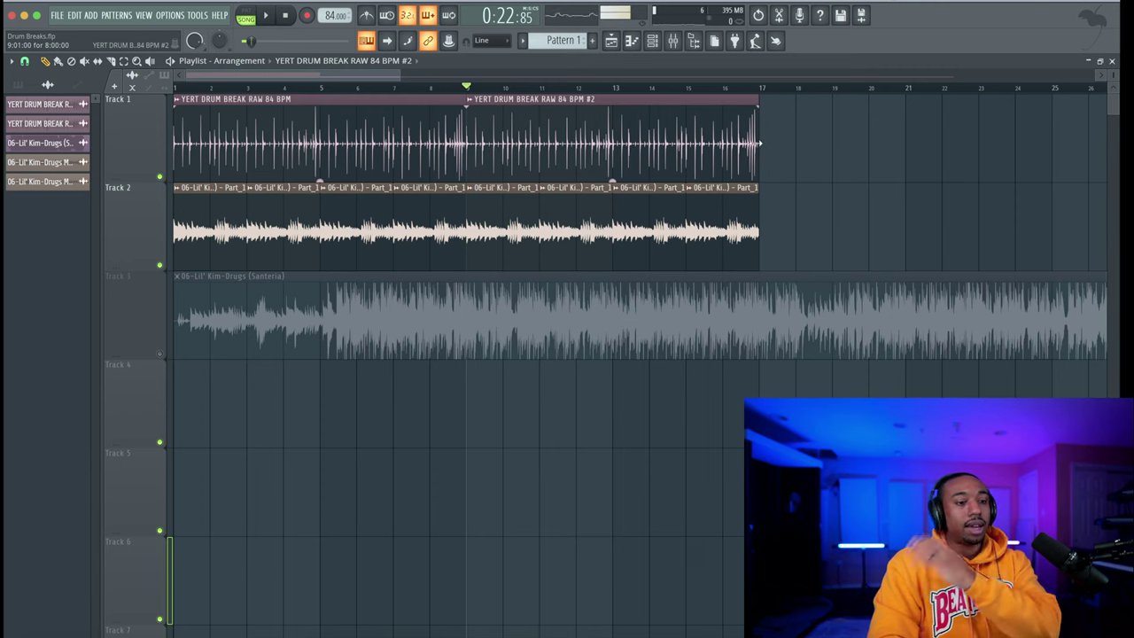
pyautogui.click(700, 131)
pyautogui.scroll(3, 600, 100)
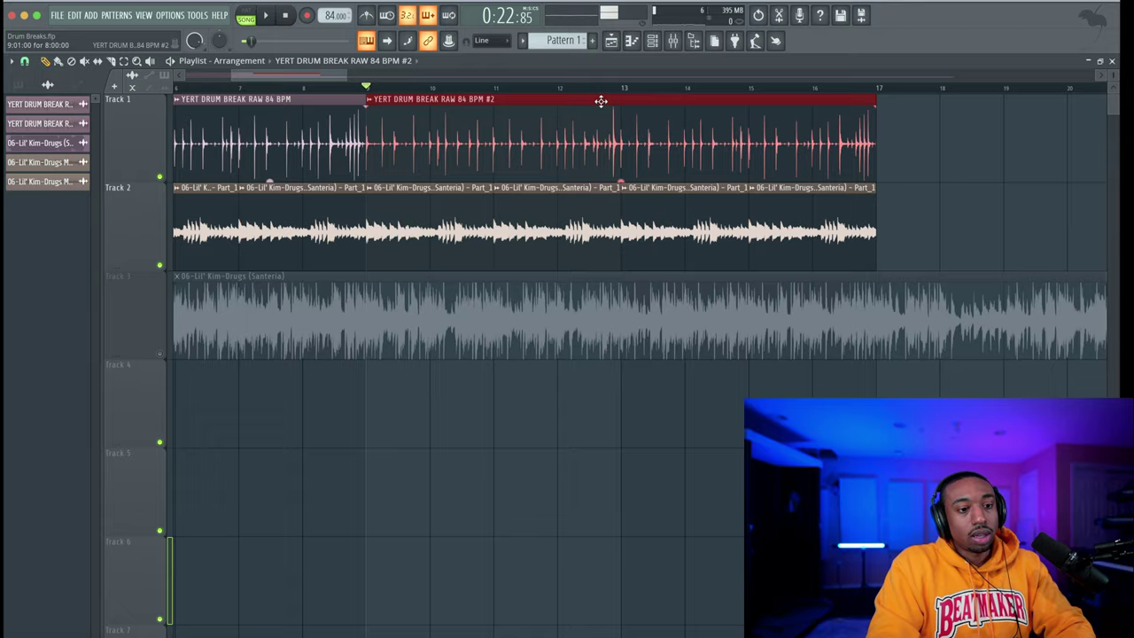
pyautogui.moveTo(855, 154)
pyautogui.mouseDown()
pyautogui.moveTo(999, 151)
pyautogui.moveTo(862, 147)
pyautogui.mouseUp()
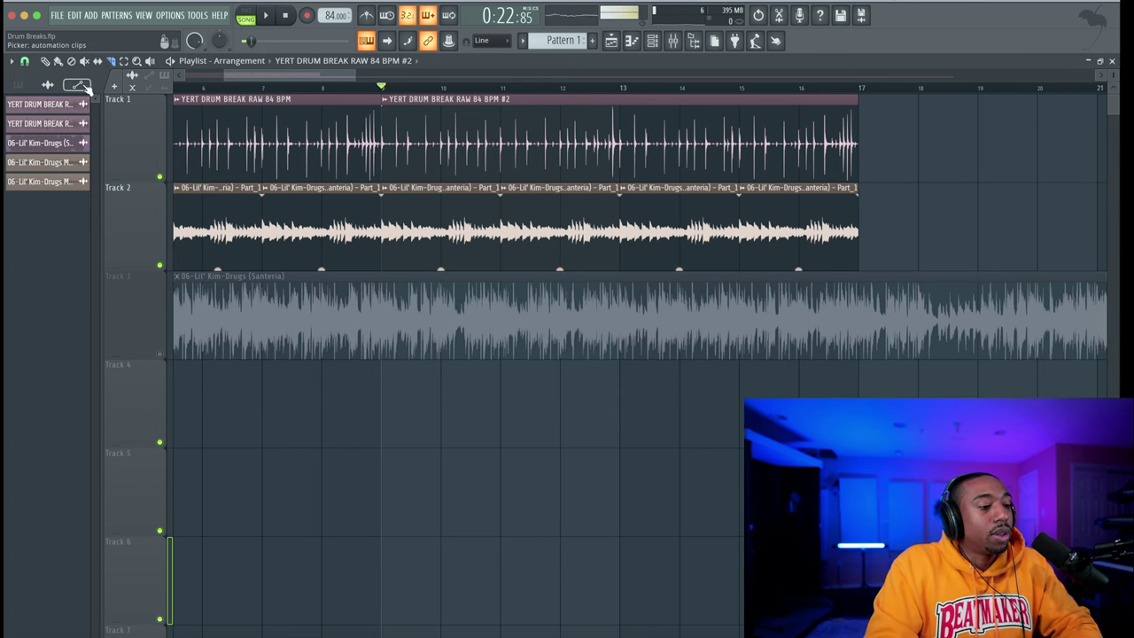
# Set snapping to a beat-based step, select bars 10–16, and audition that section
pyautogui.click(25, 62)
pyautogui.click(42, 241)
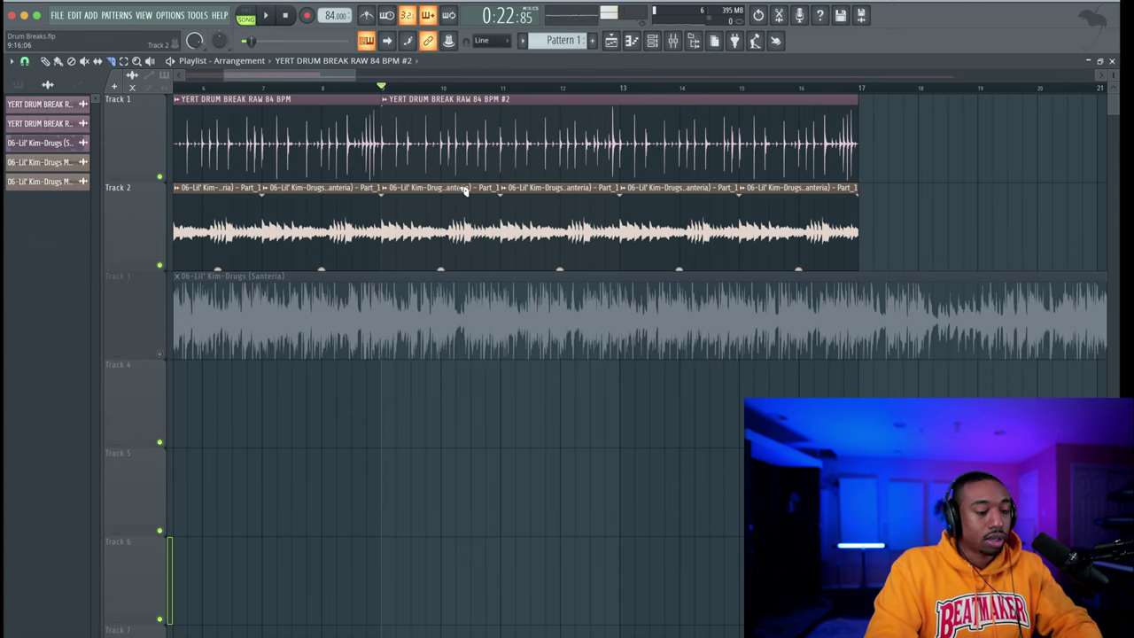
pyautogui.moveTo(382, 88); pyautogui.dragTo(814, 88)
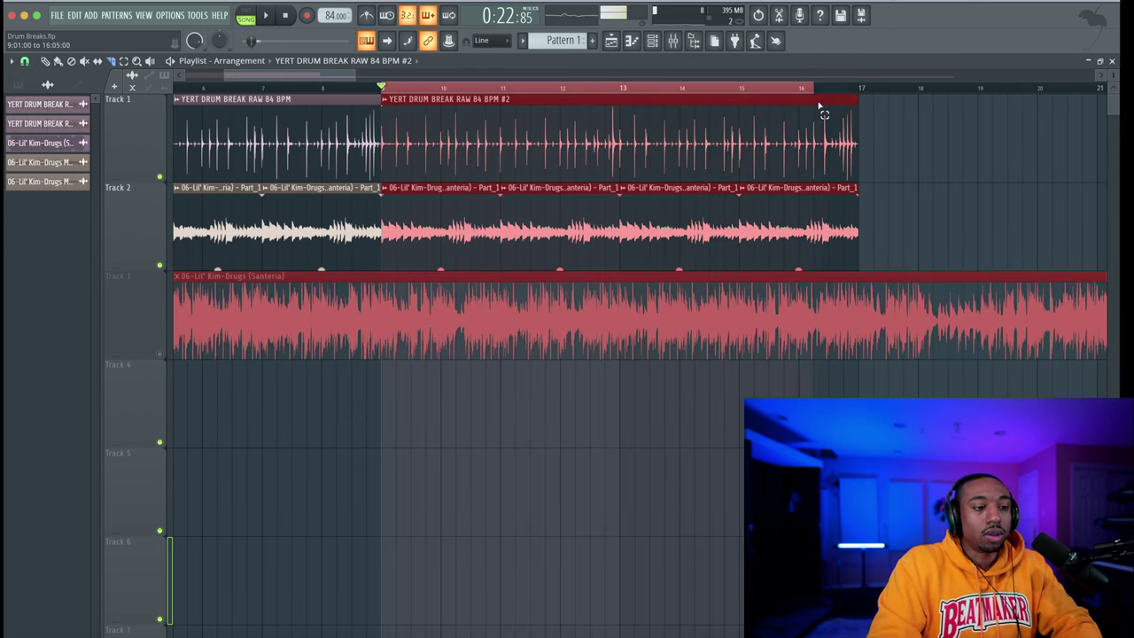
pyautogui.scroll(2, 455, 153)
pyautogui.press('space')
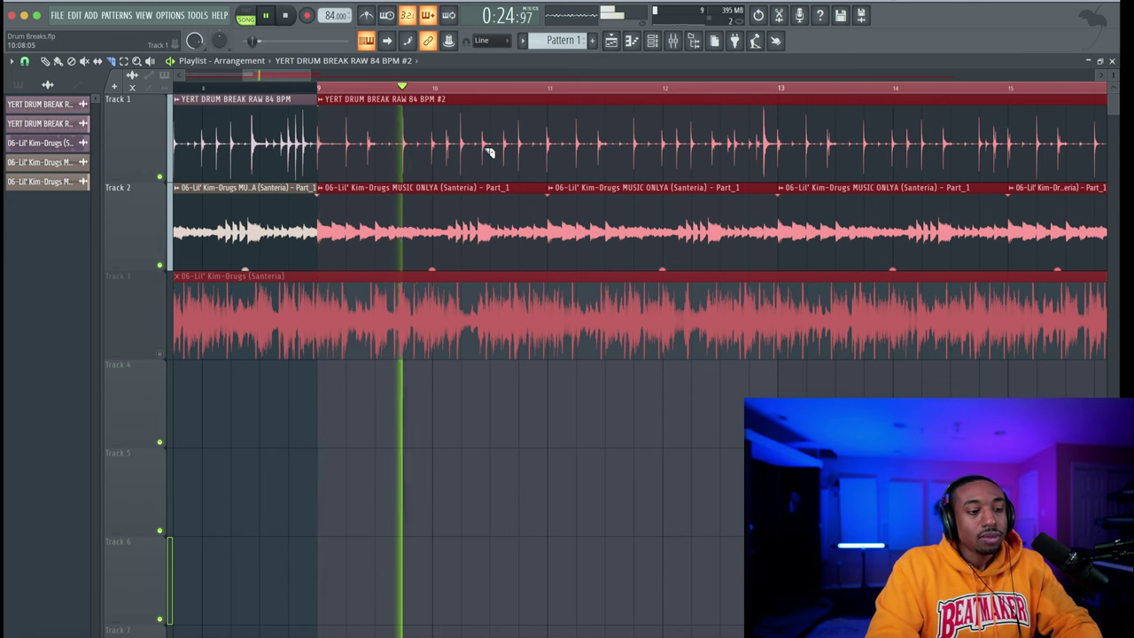
pyautogui.scroll(2, 514, 146)
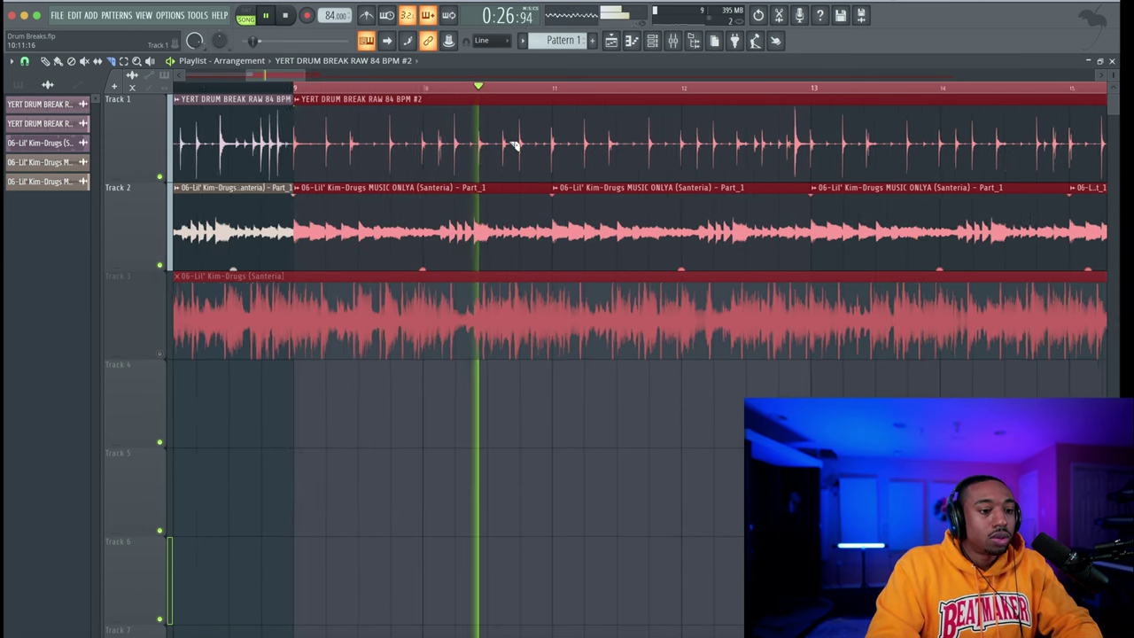
pyautogui.press('space')
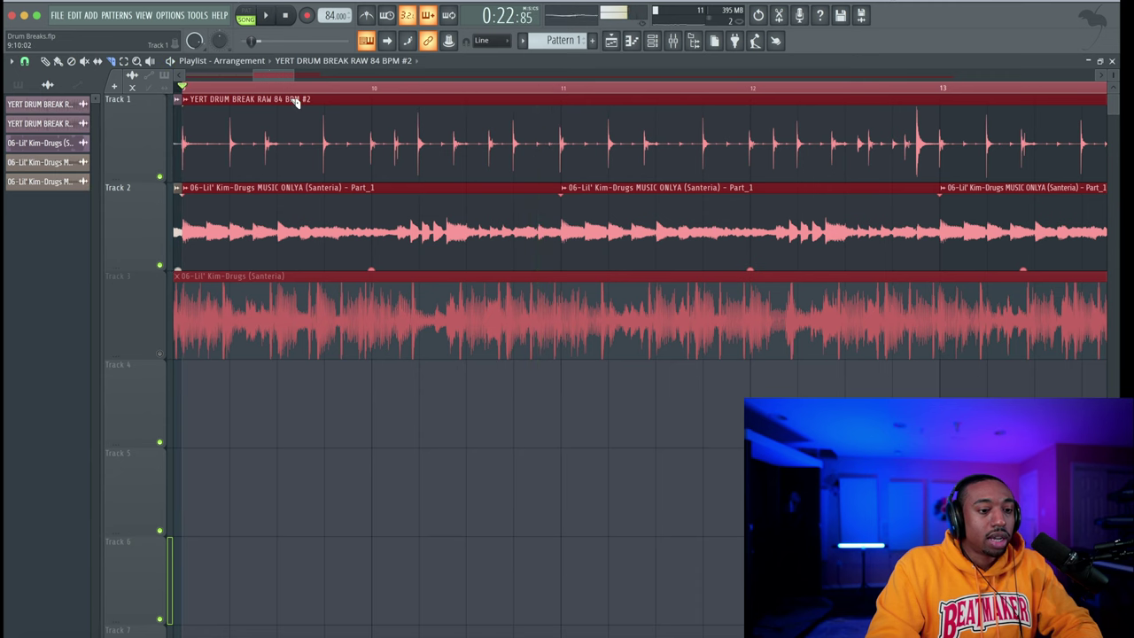
# Change the snap step and slice the second drum clip three times around bars 10–11 during playback
pyautogui.click(25, 61)
pyautogui.click(40, 231)
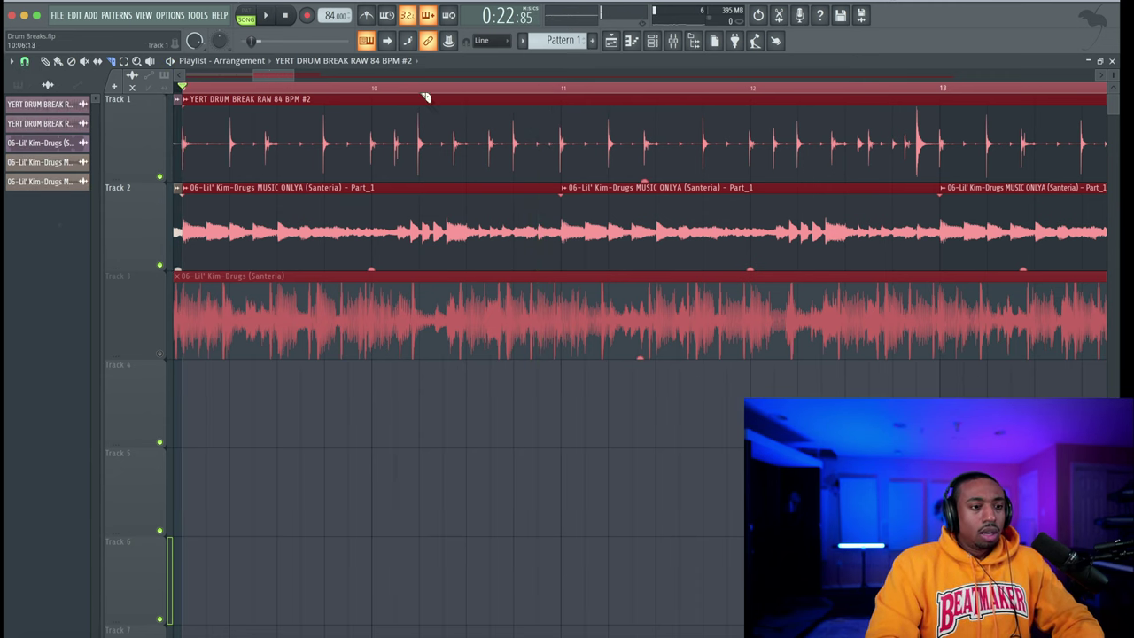
pyautogui.scroll(-2, 387, 102)
pyautogui.press('space')
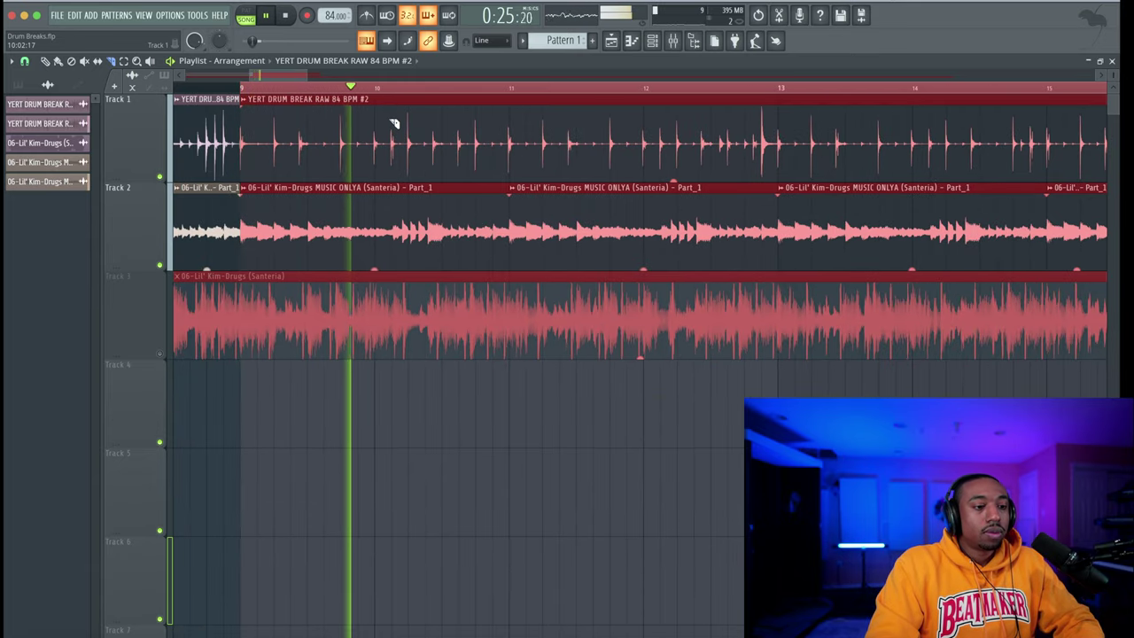
pyautogui.click(447, 134)
pyautogui.click(475, 133)
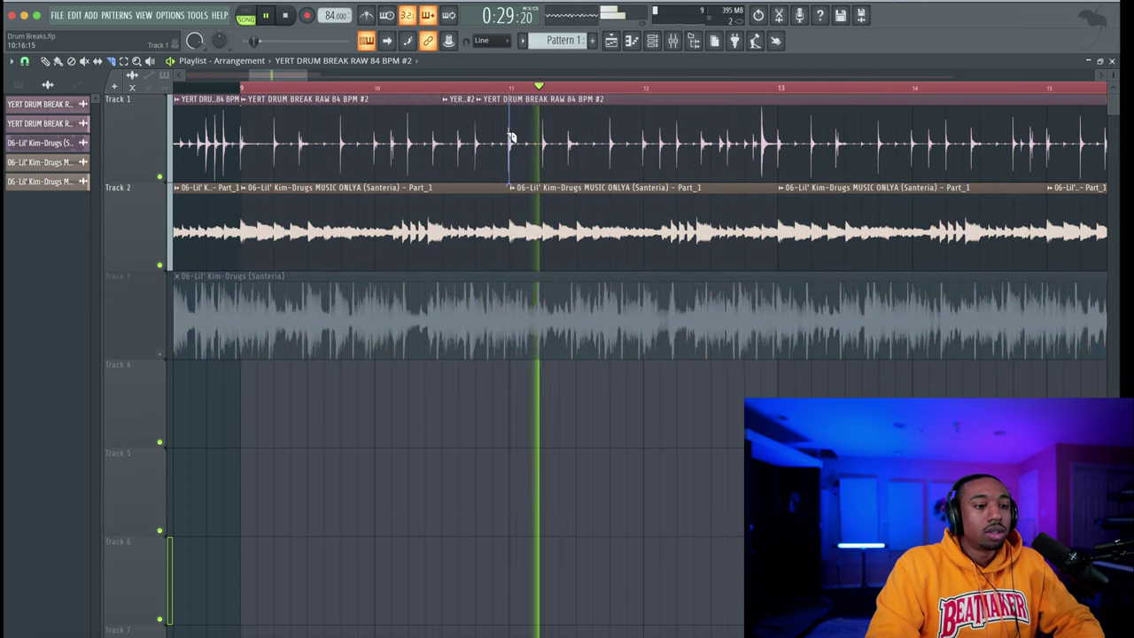
pyautogui.click(510, 136)
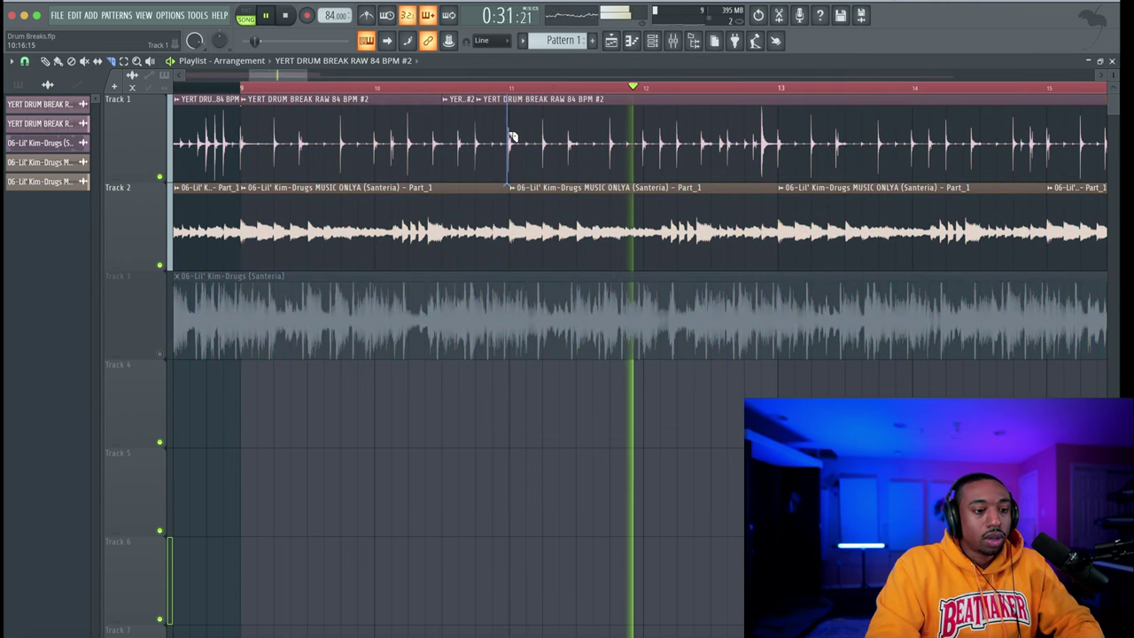
pyautogui.press('space')
pyautogui.scroll(5, 509, 135)
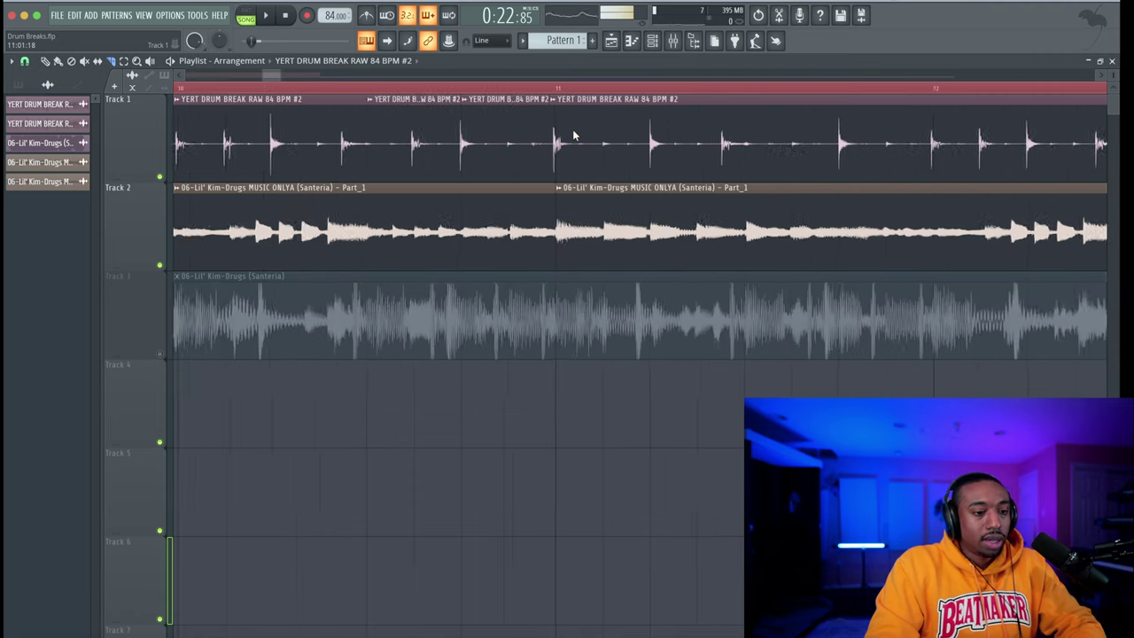
# Zoom in and slice the Track 1 drum clip just before bar 11
pyautogui.scroll(2, 551, 140)
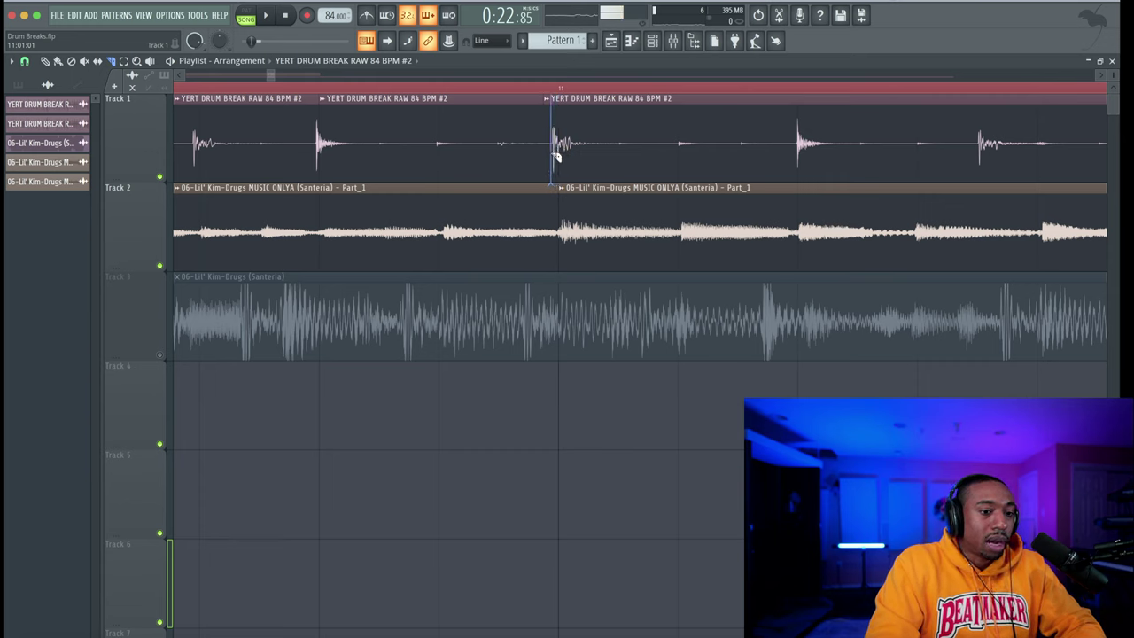
pyautogui.click(556, 156)
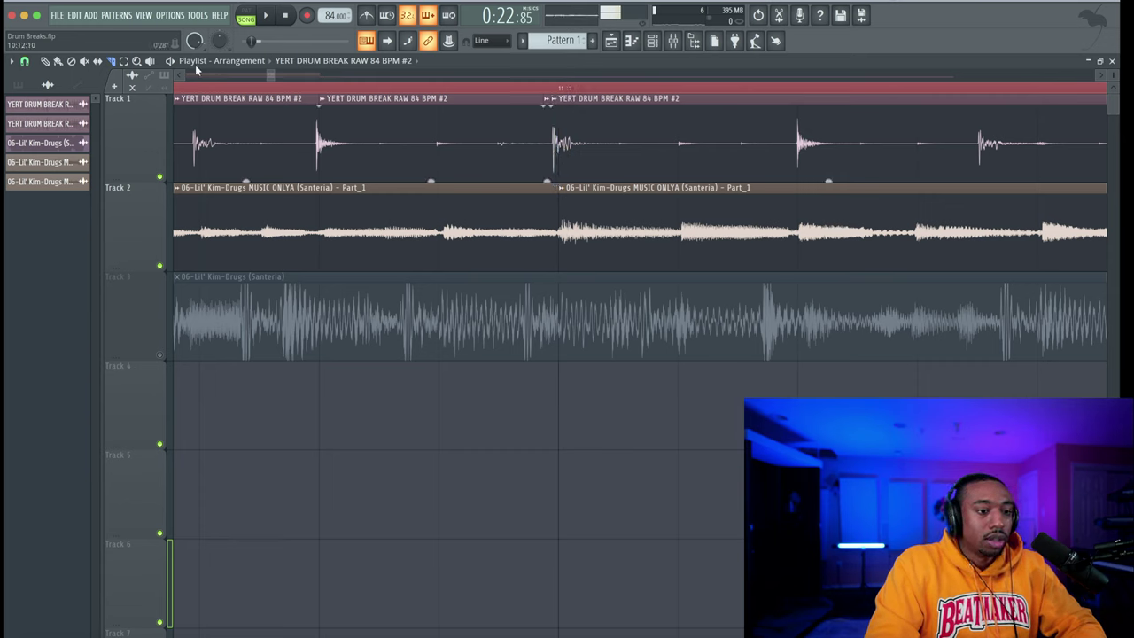
pyautogui.rightClick(549, 103)
pyautogui.click(549, 101)
# Nudge the new slice's start edge slightly later, leaving the fade settings unchanged
pyautogui.rightClick(547, 108)
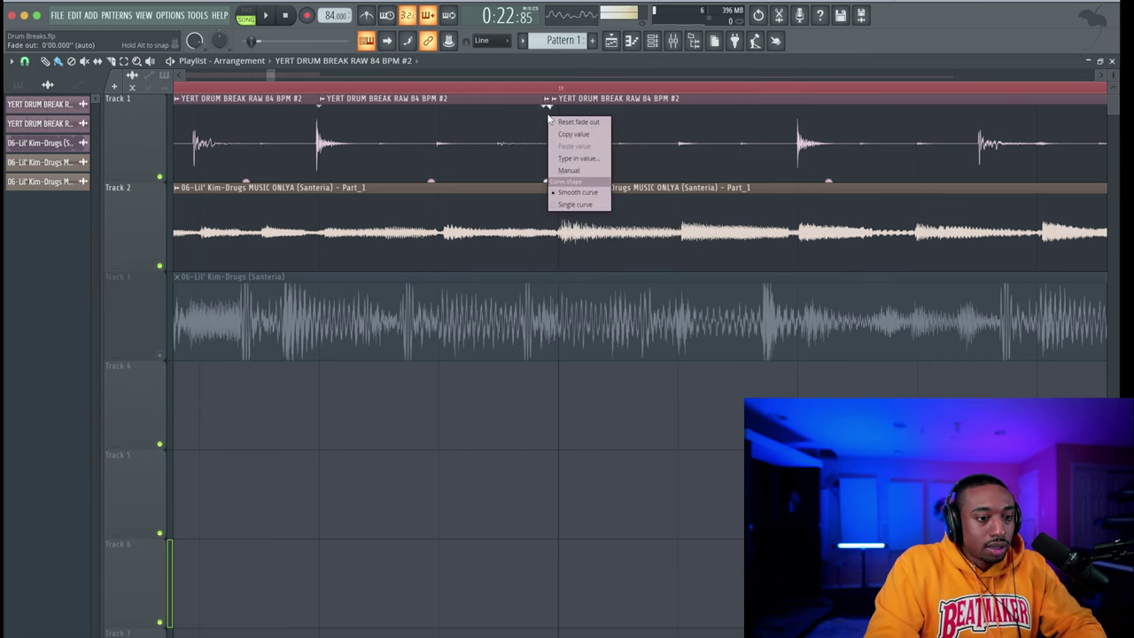
pyautogui.click(543, 127)
pyautogui.moveTo(543, 135); pyautogui.dragTo(549, 137)
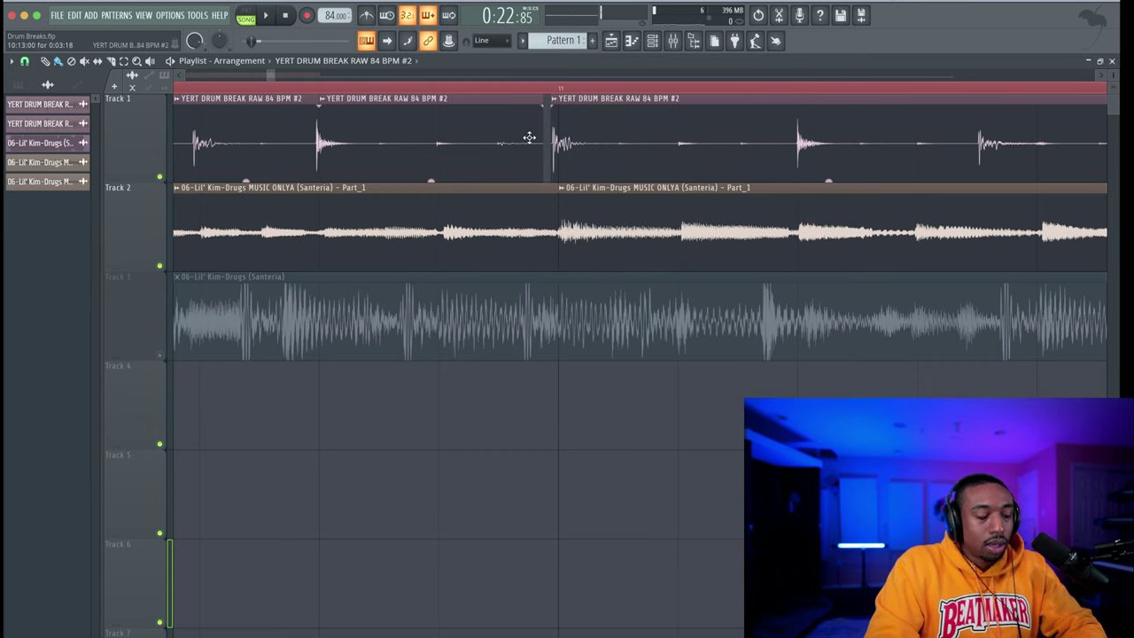
# Play back the chopped second drum break to audition the slices
pyautogui.scroll(-2, 488, 140)
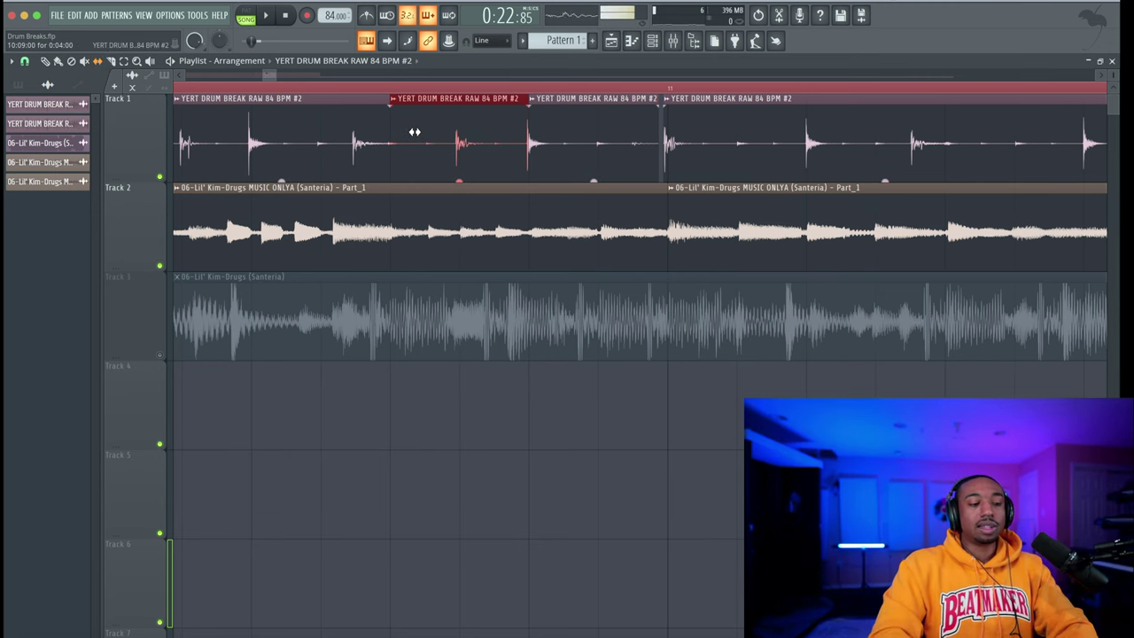
pyautogui.scroll(-3, 414, 131)
pyautogui.press('space')
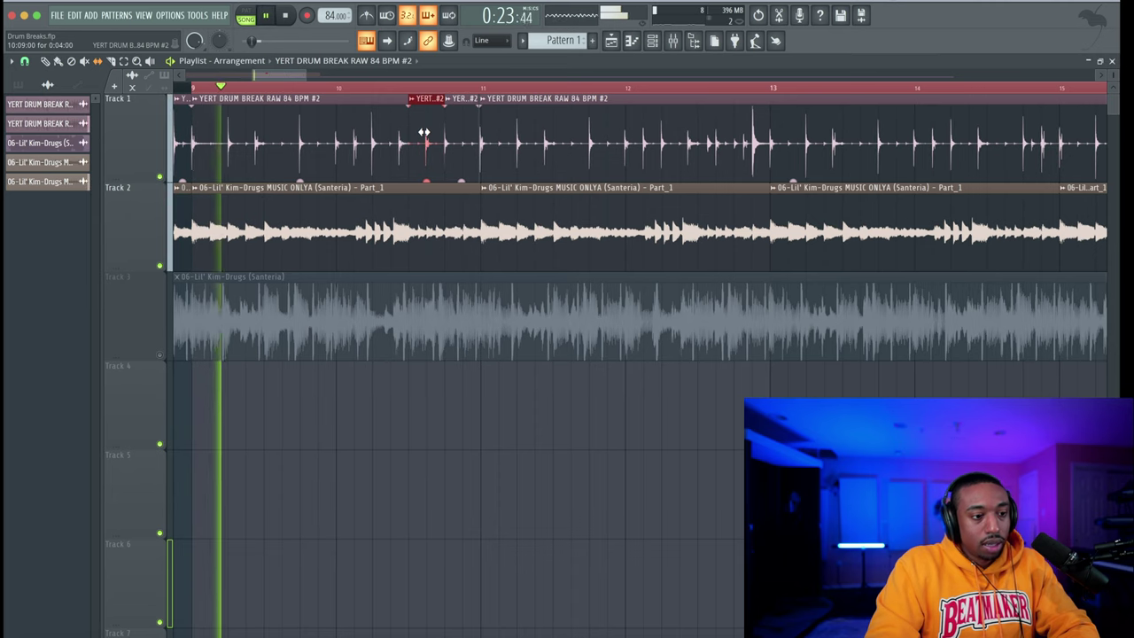
pyautogui.scroll(3, 422, 132)
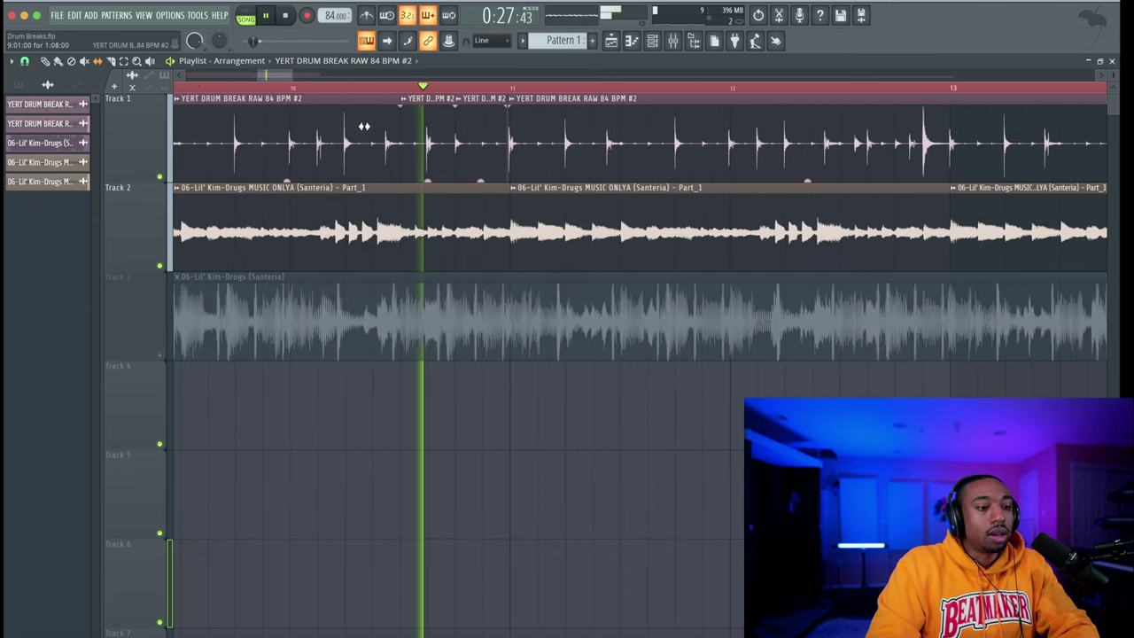
pyautogui.press('space')
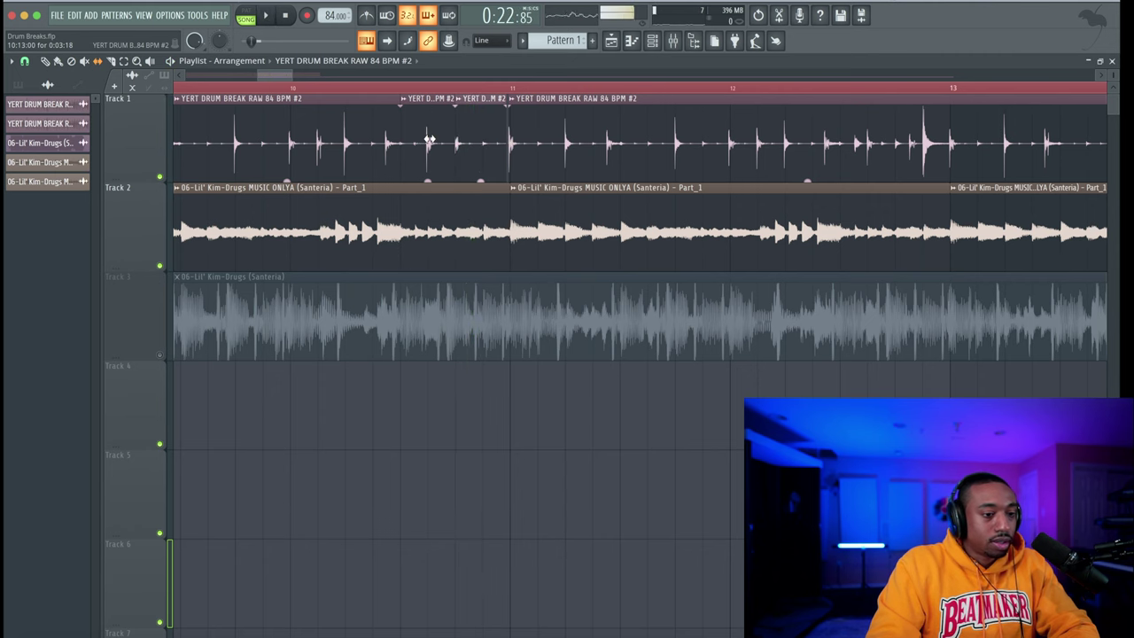
pyautogui.press('space')
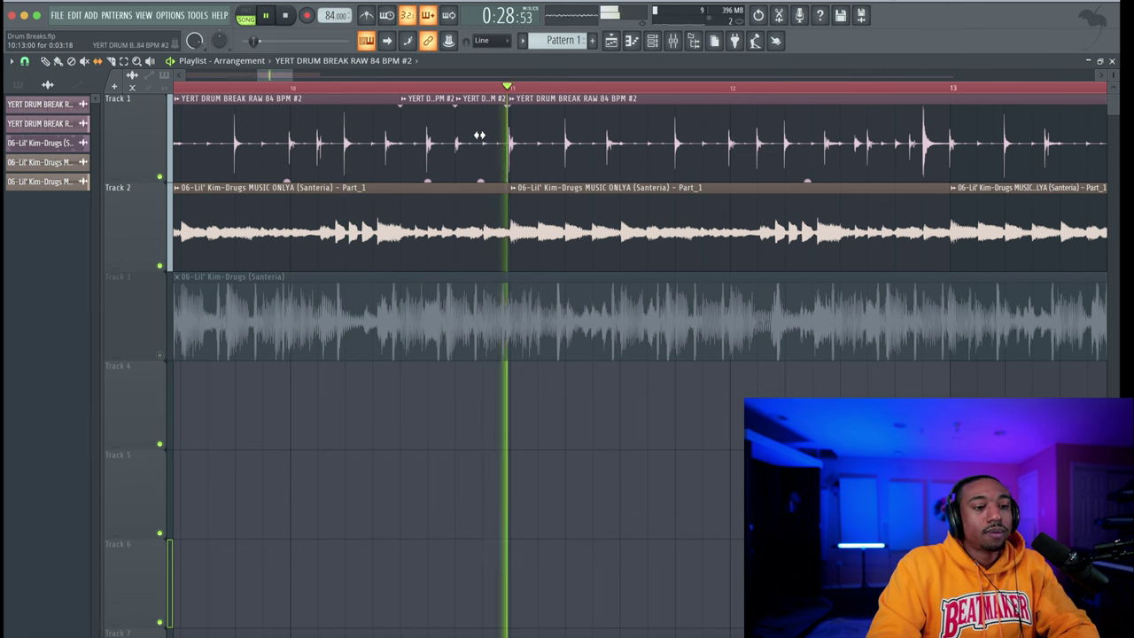
pyautogui.scroll(-2, 478, 138)
pyautogui.press('space')
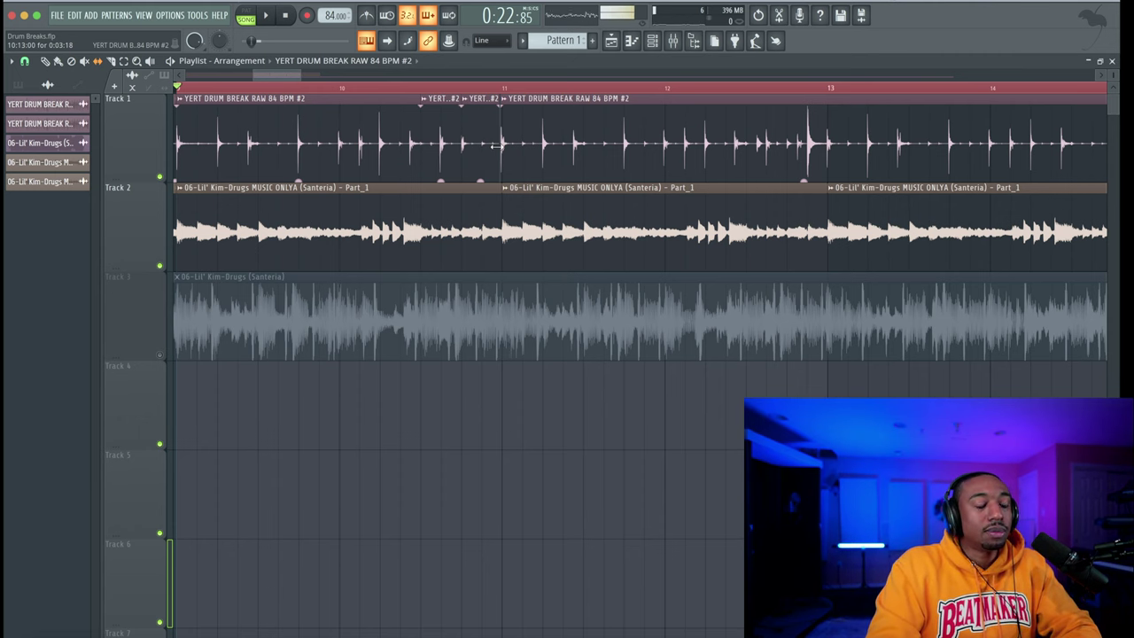
# Replay the arrangement and cut the Track 1 drum break just before bar 13
pyautogui.press('space')
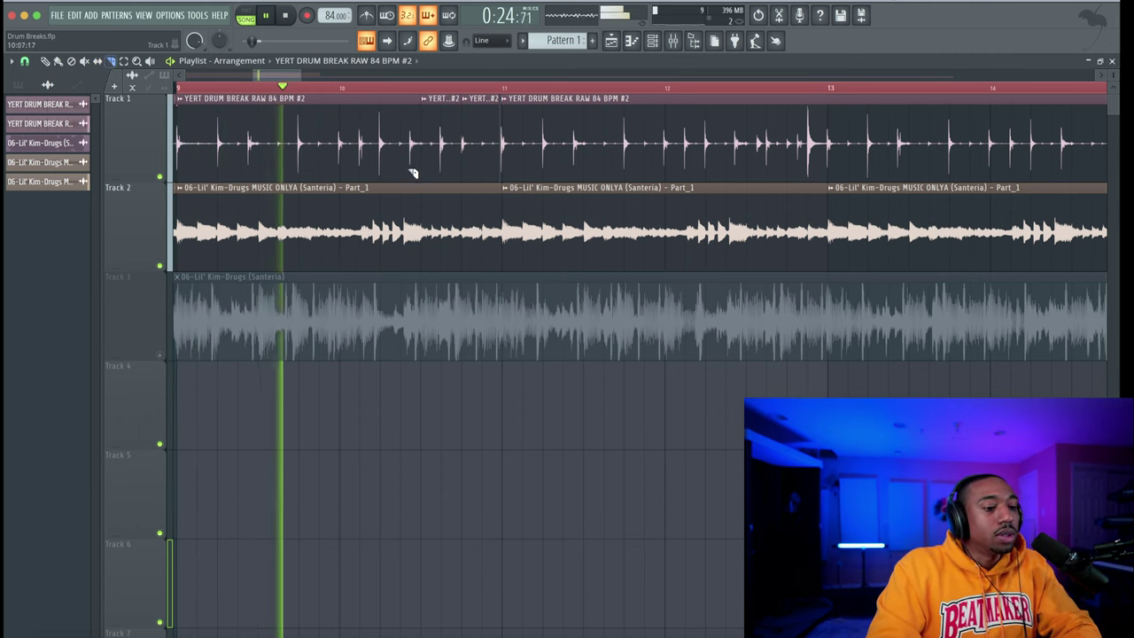
pyautogui.scroll(2, 563, 144)
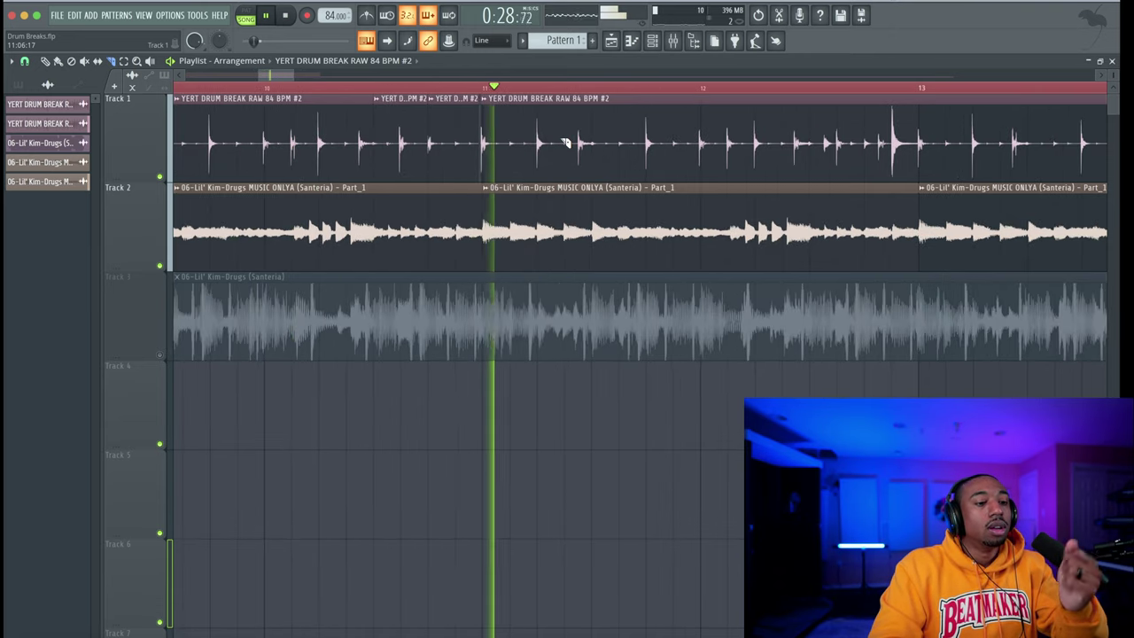
pyautogui.scroll(-1, 594, 144)
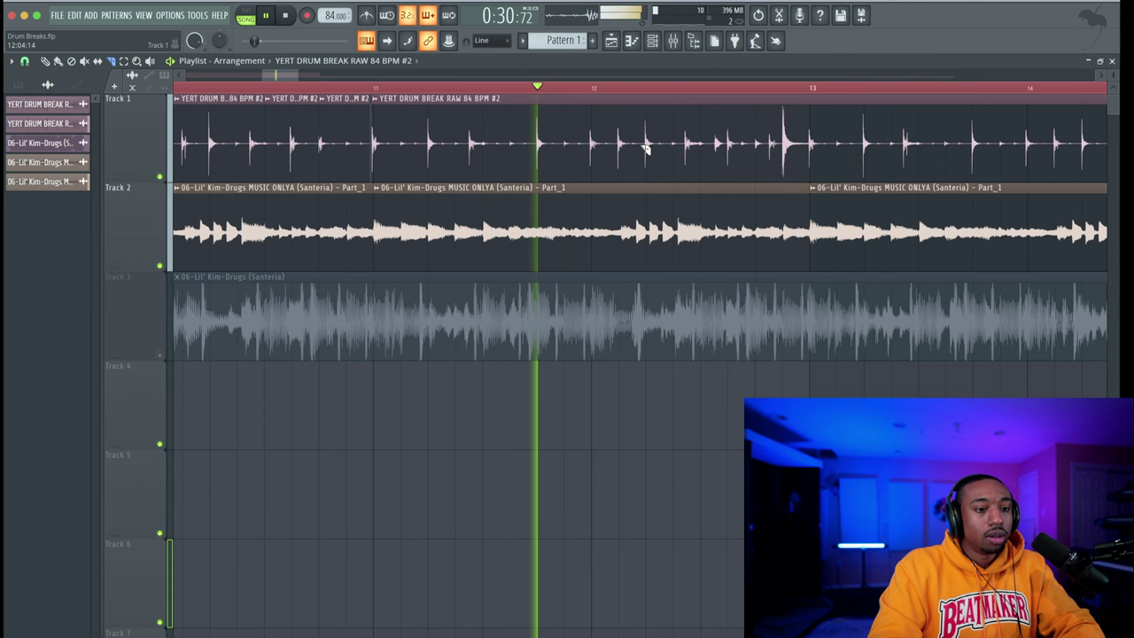
pyautogui.click(700, 147)
# Cut two more slices into the Track 1 drum break and stop playback
pyautogui.click(754, 146)
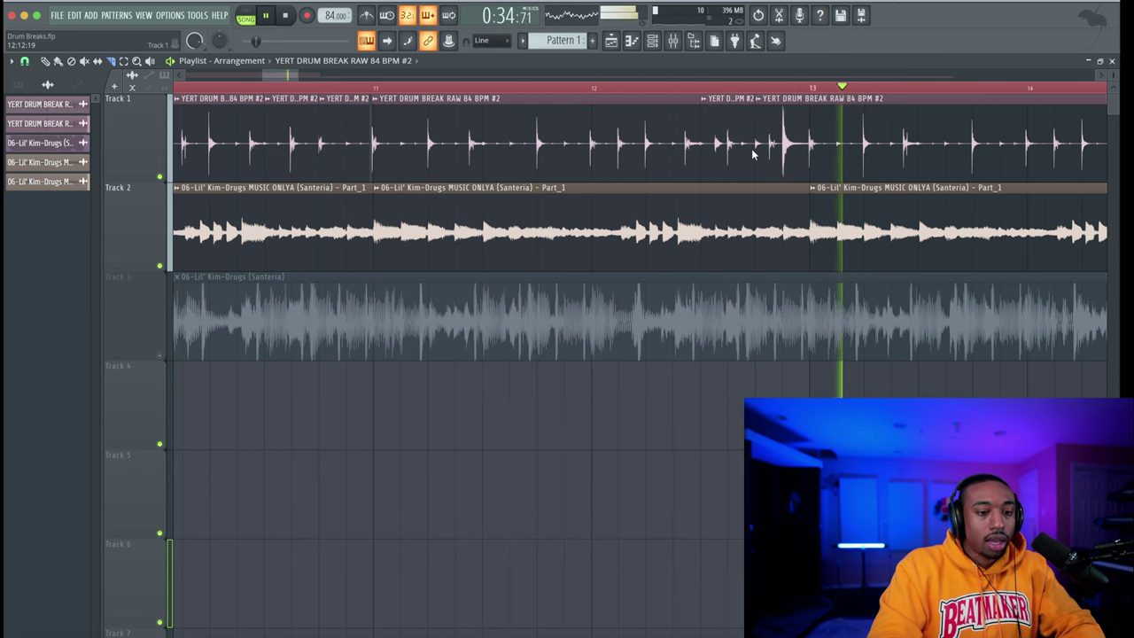
pyautogui.press('space')
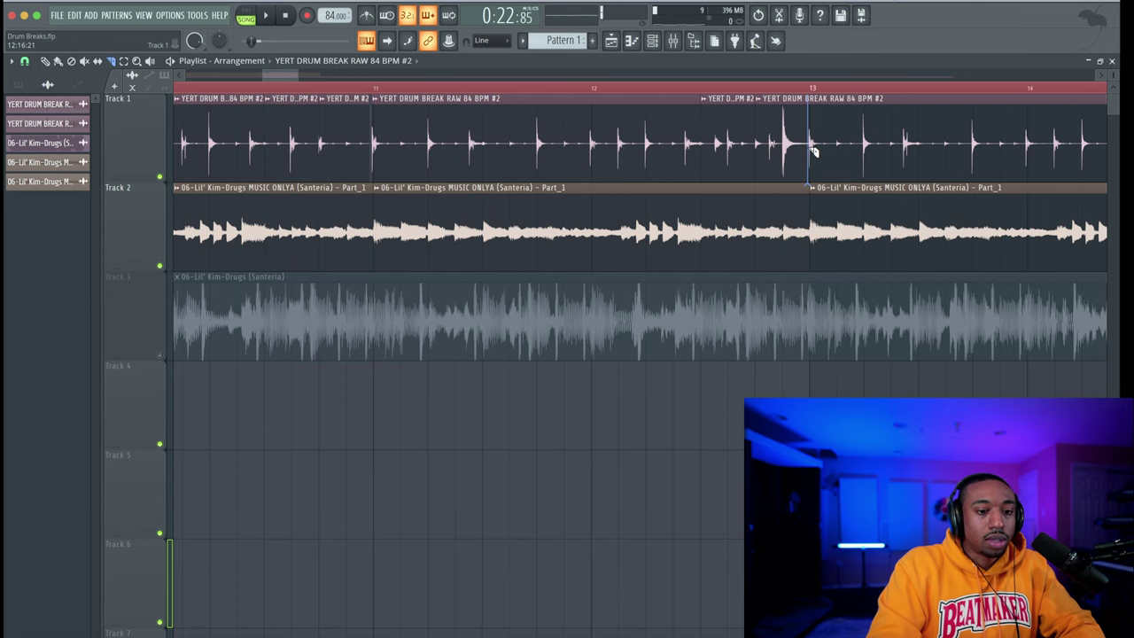
pyautogui.click(814, 152)
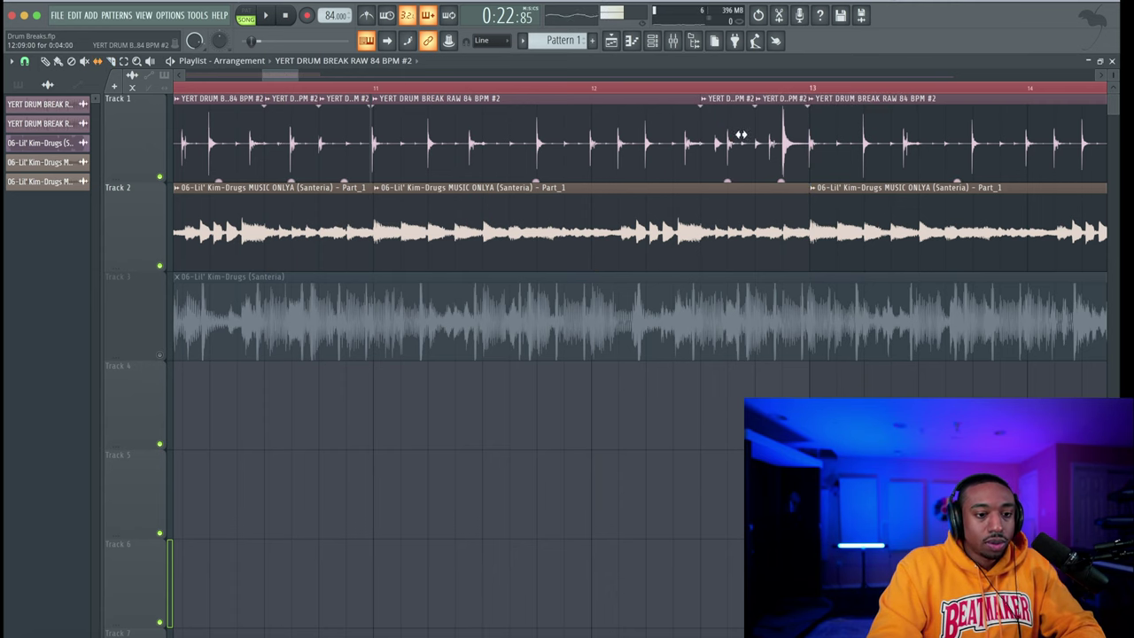
# Insert an empty Track 2 and drag the two slices before bar 13 onto it
pyautogui.click(773, 135)
pyautogui.rightClick(119, 186)
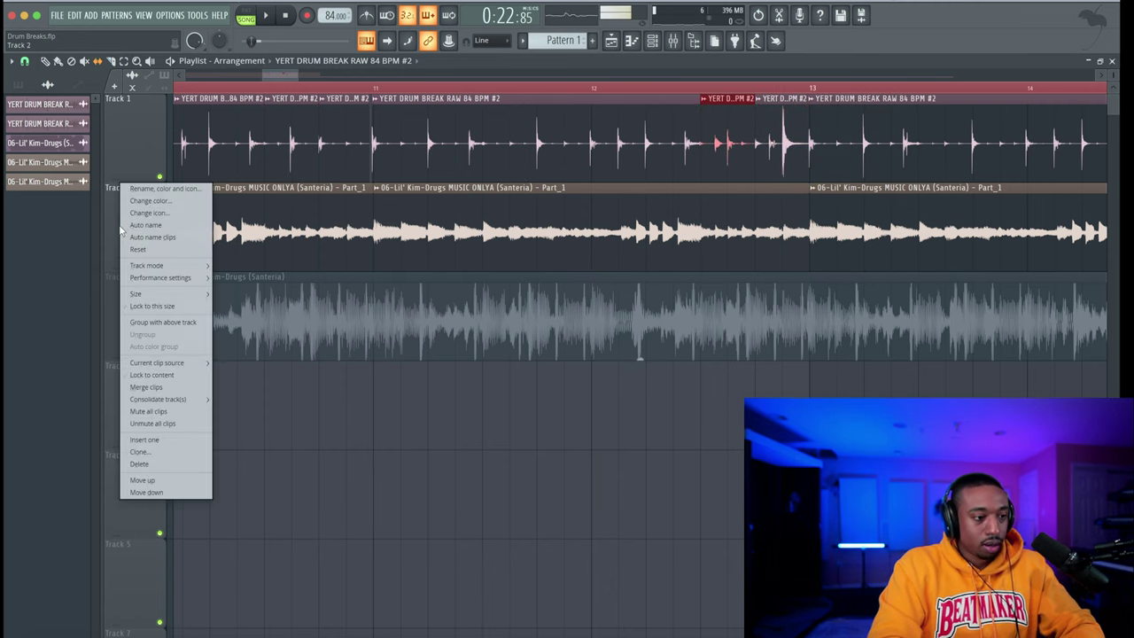
pyautogui.click(119, 224)
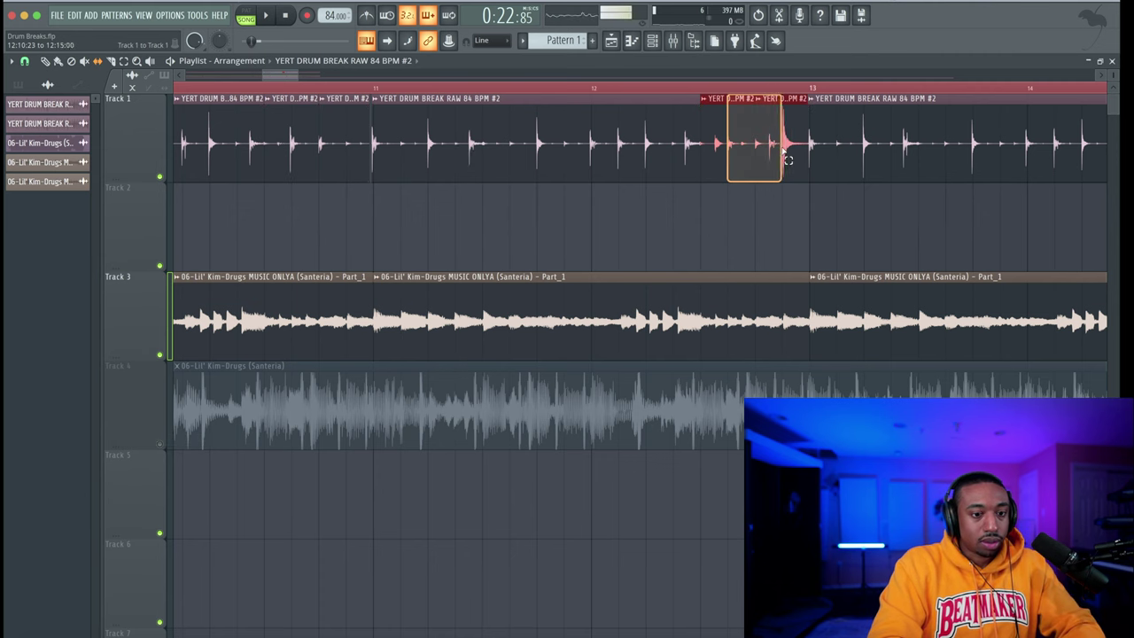
pyautogui.moveTo(744, 145); pyautogui.dragTo(744, 232)
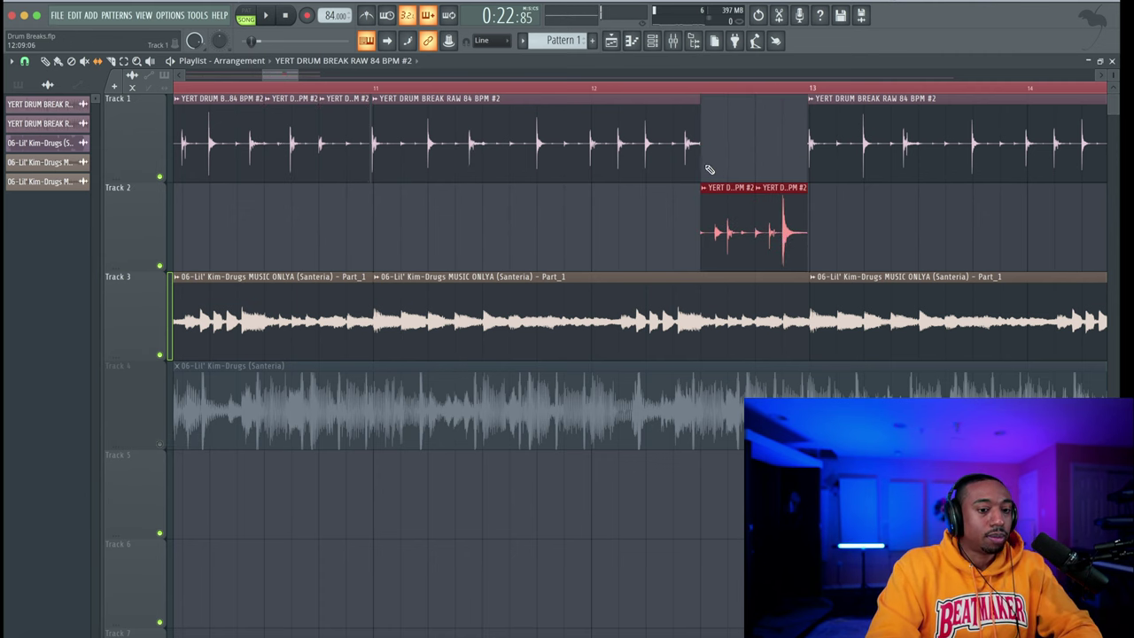
pyautogui.click(733, 143)
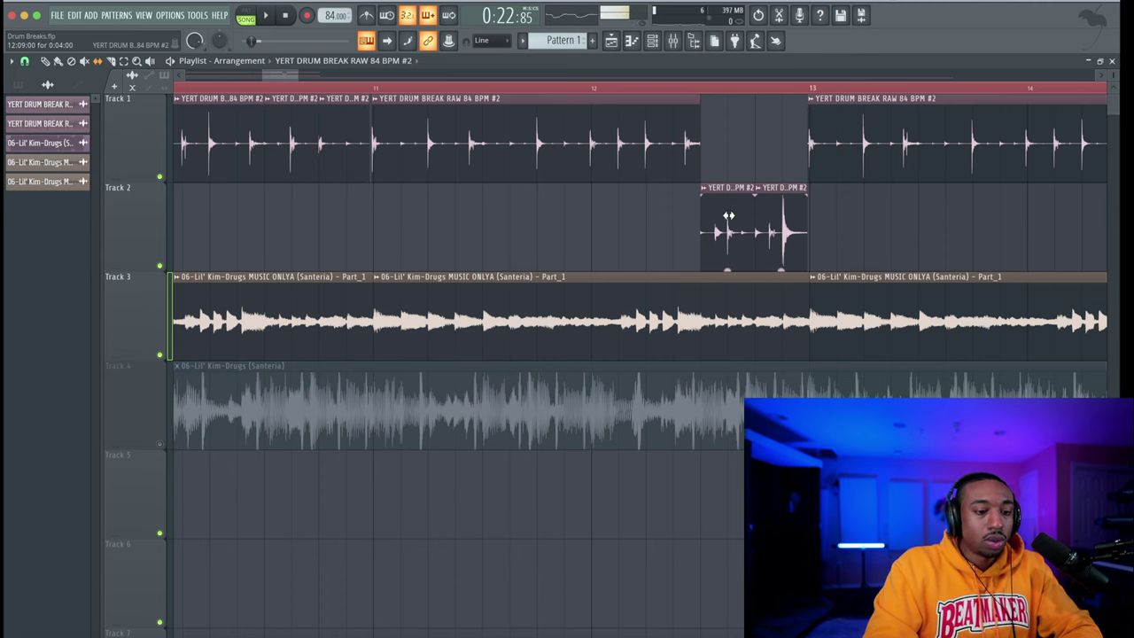
# Shift the audio inside the first Track 2 slice and play back from around bar 12
pyautogui.moveTo(728, 215); pyautogui.dragTo(675, 218)
pyautogui.click(607, 89)
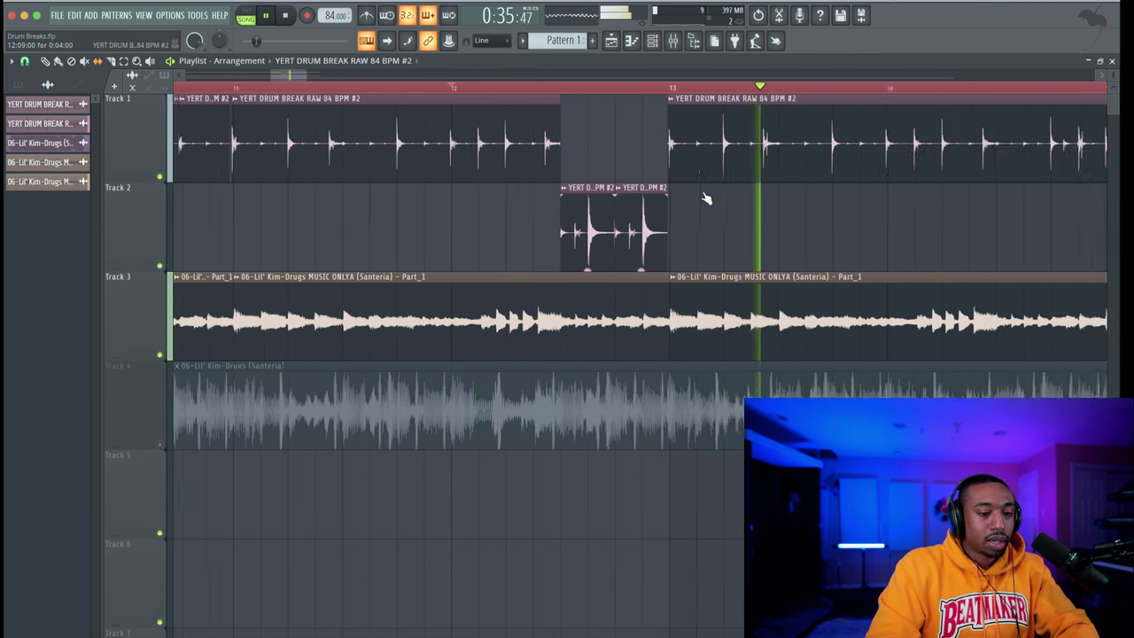
pyautogui.scroll(-2, 703, 195)
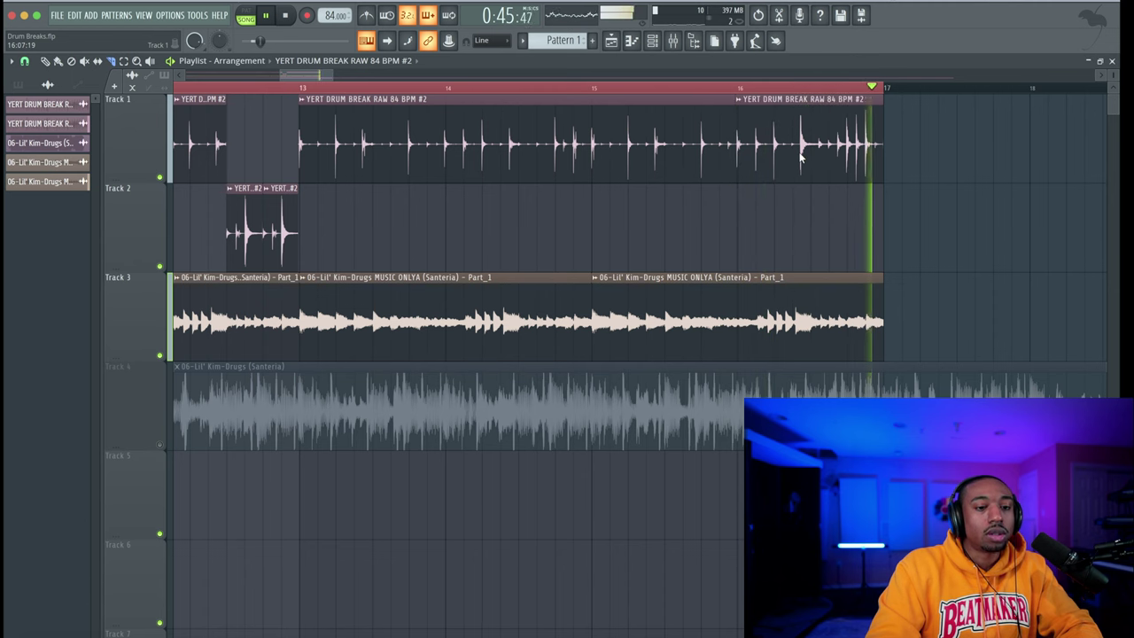
pyautogui.press('space')
pyautogui.press('space')
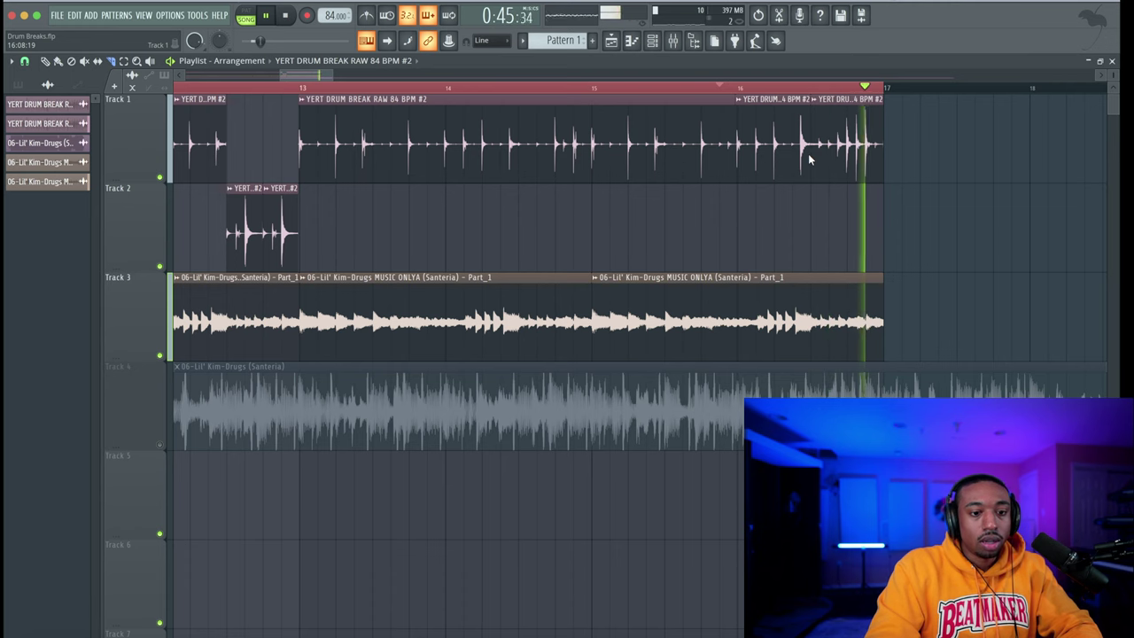
# Split the Track 1 drum break near bar 16 and audition the result
pyautogui.click(813, 157)
pyautogui.press('space')
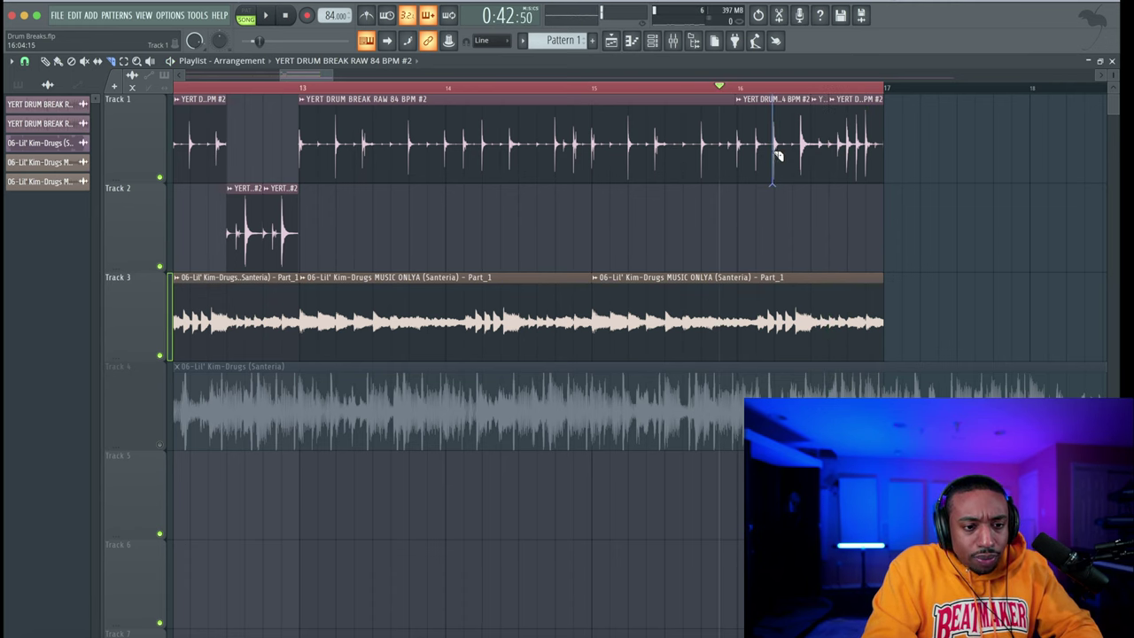
pyautogui.scroll(6, 777, 156)
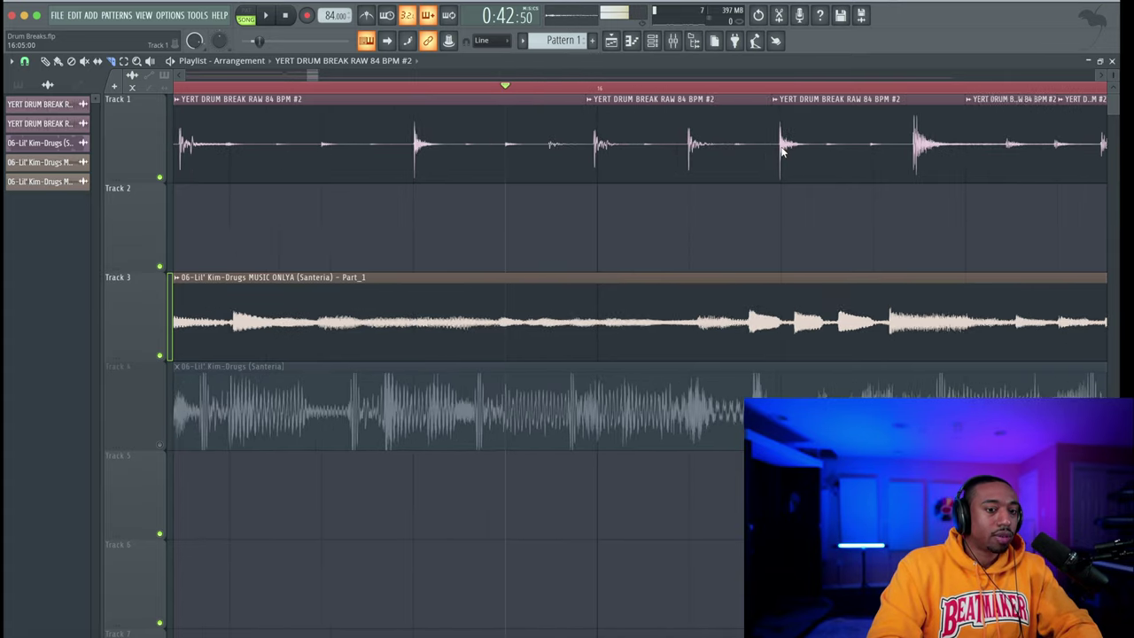
pyautogui.scroll(2, 693, 156)
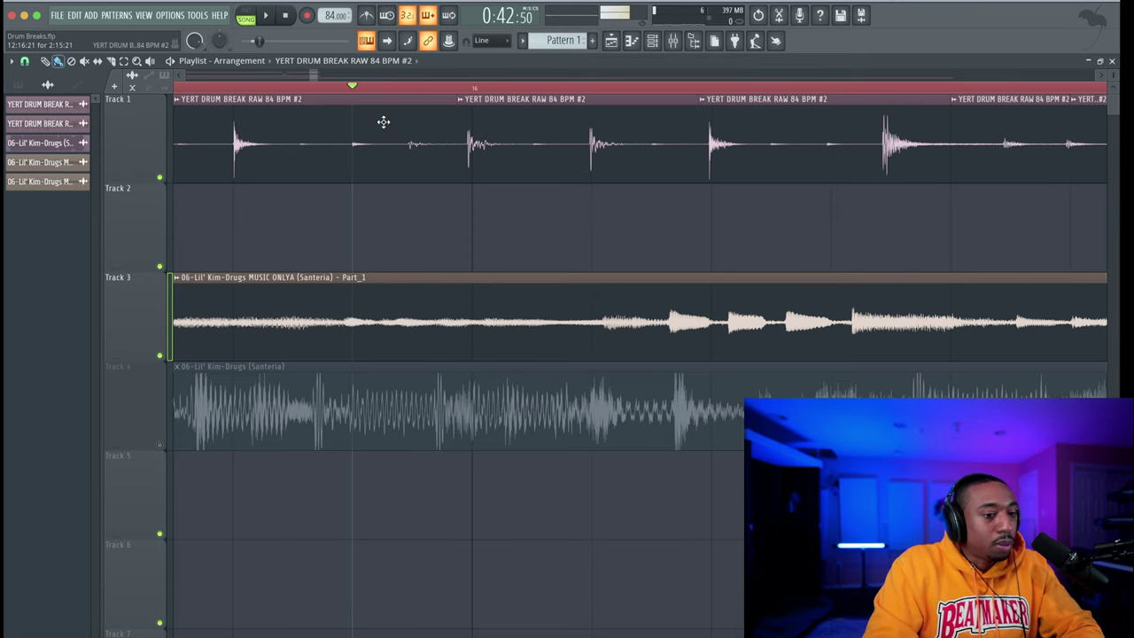
pyautogui.scroll(-3, 550, 160)
pyautogui.scroll(-4, 543, 162)
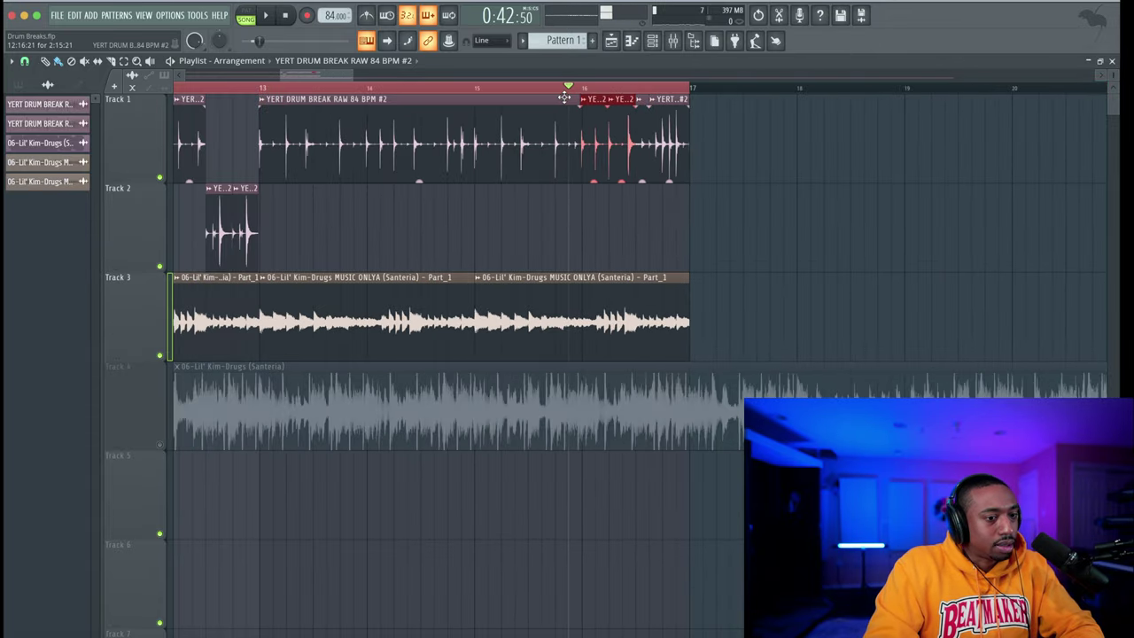
pyautogui.press('space')
pyautogui.scroll(3, 599, 151)
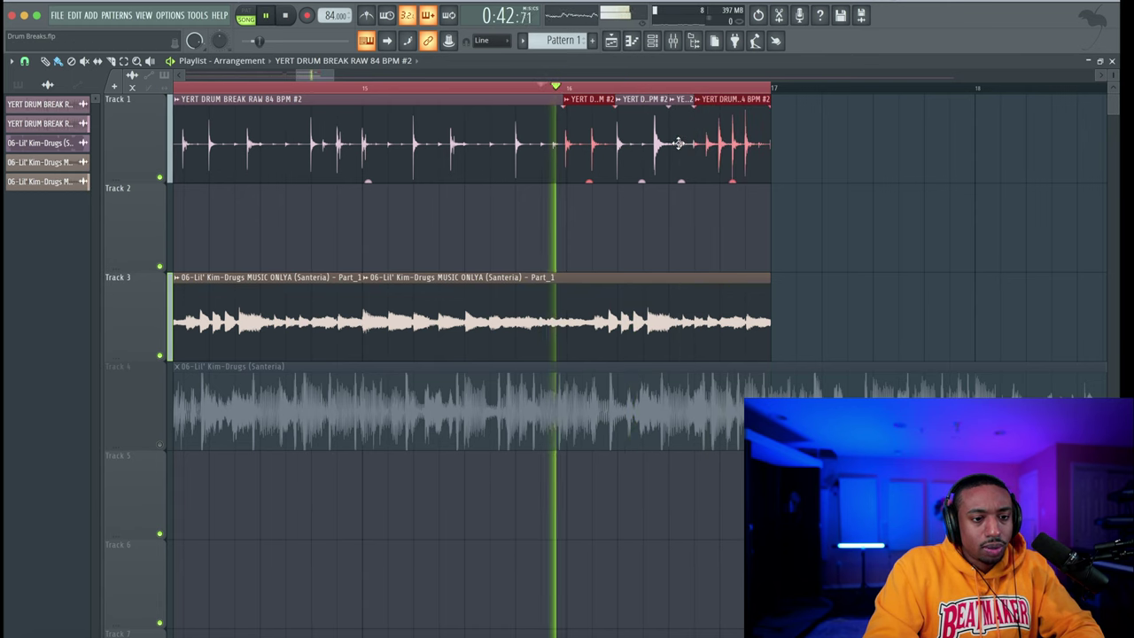
pyautogui.press('space')
# Move two bar-16 drum slices down onto Track 2, leaving gaps on Track 1
pyautogui.click(644, 146)
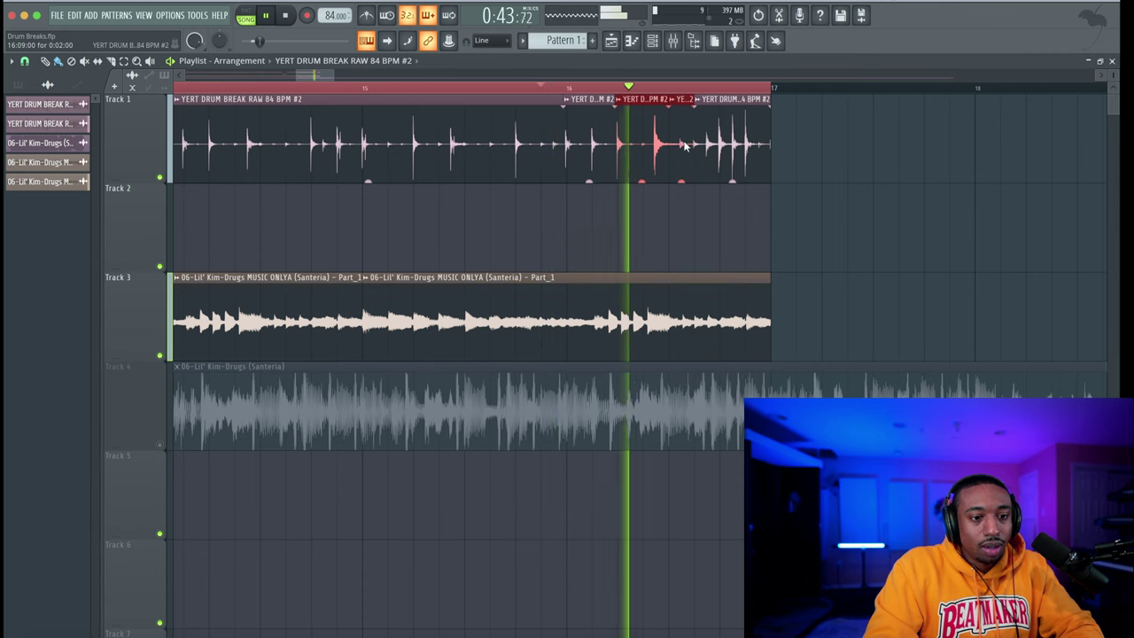
pyautogui.click(687, 202)
pyautogui.press('space')
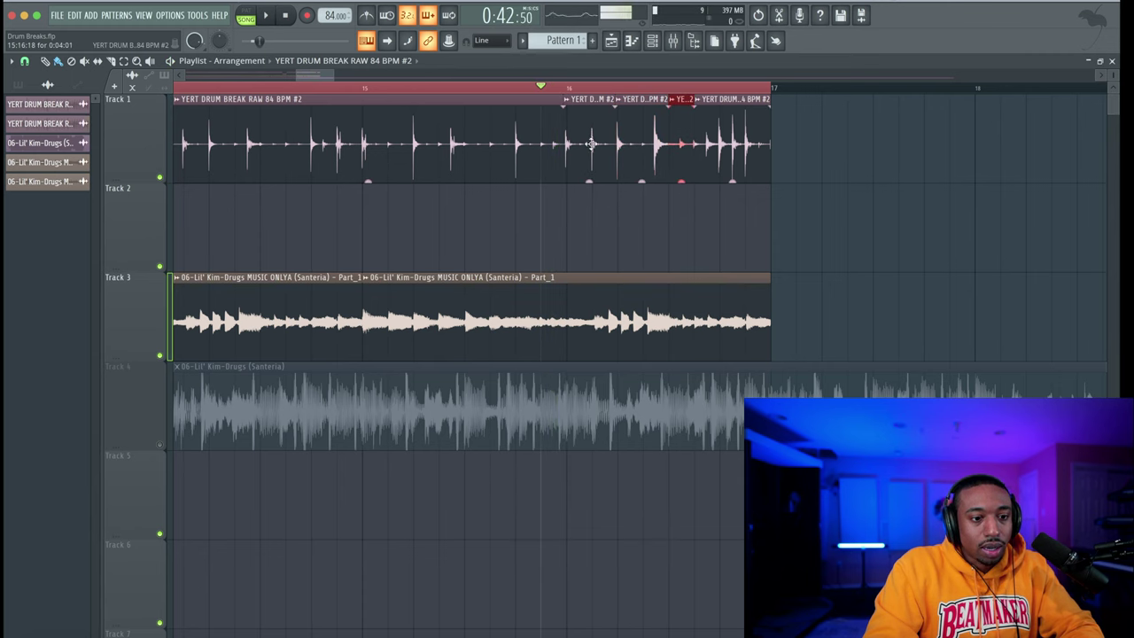
pyautogui.moveTo(592, 148); pyautogui.dragTo(592, 237)
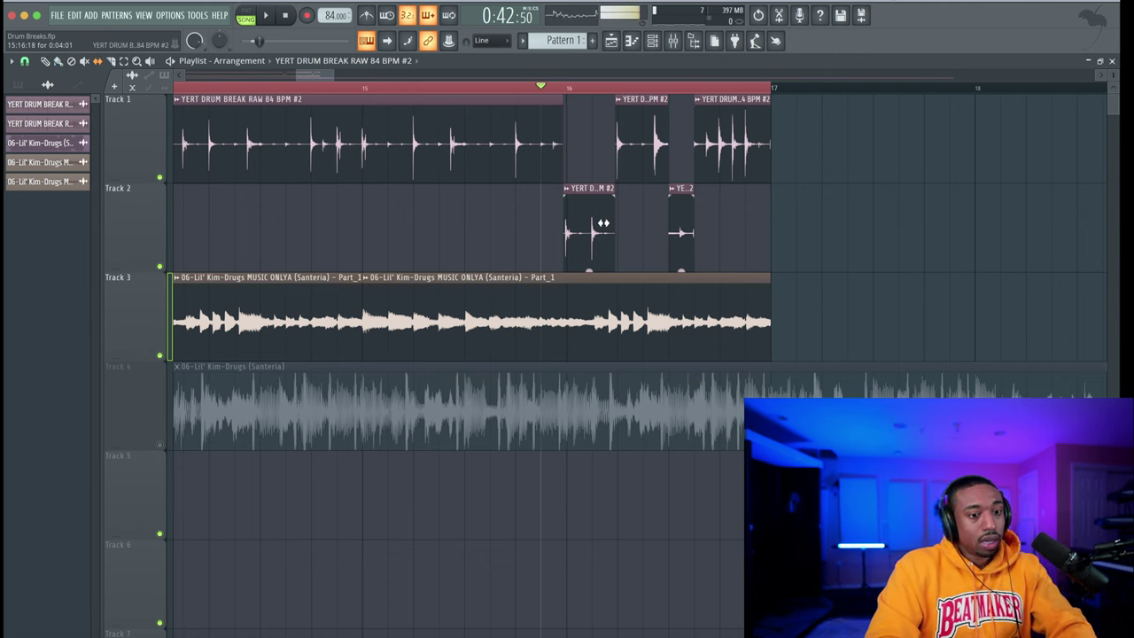
# Play back the arrangement to hear the Track 1 and Track 2 slices together
pyautogui.hscroll(-2, 387, 89)
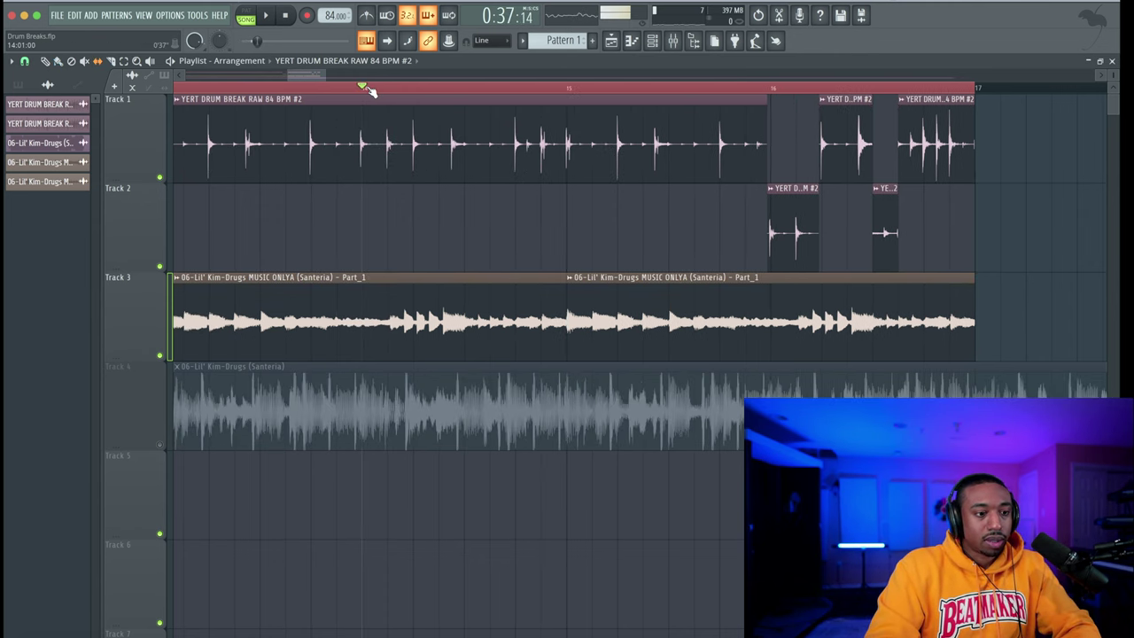
pyautogui.press('space')
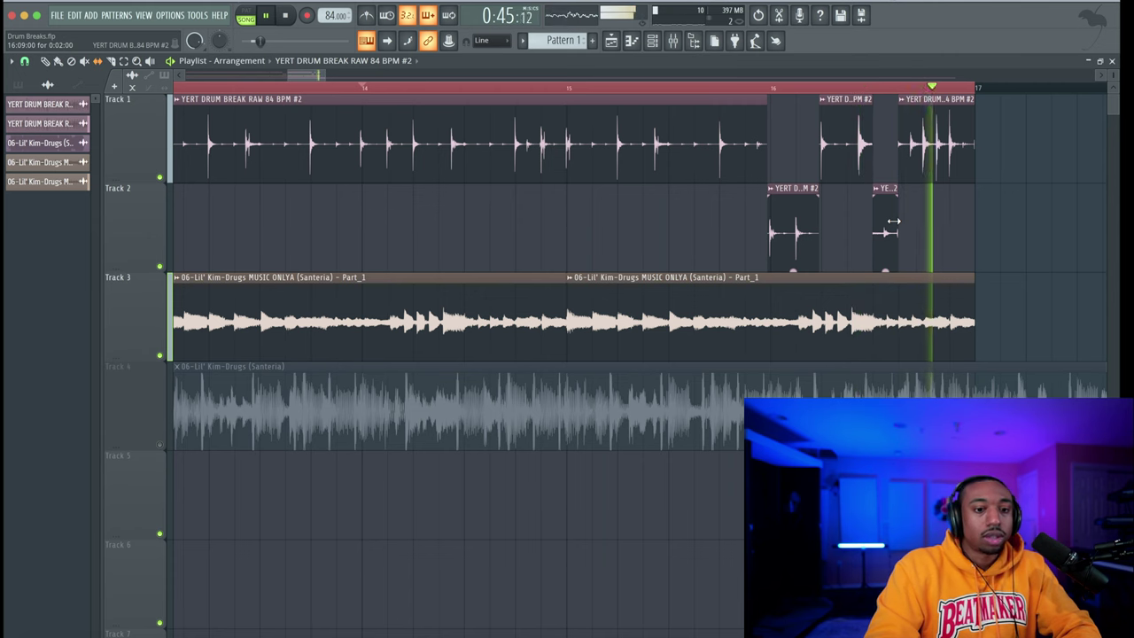
pyautogui.press('space')
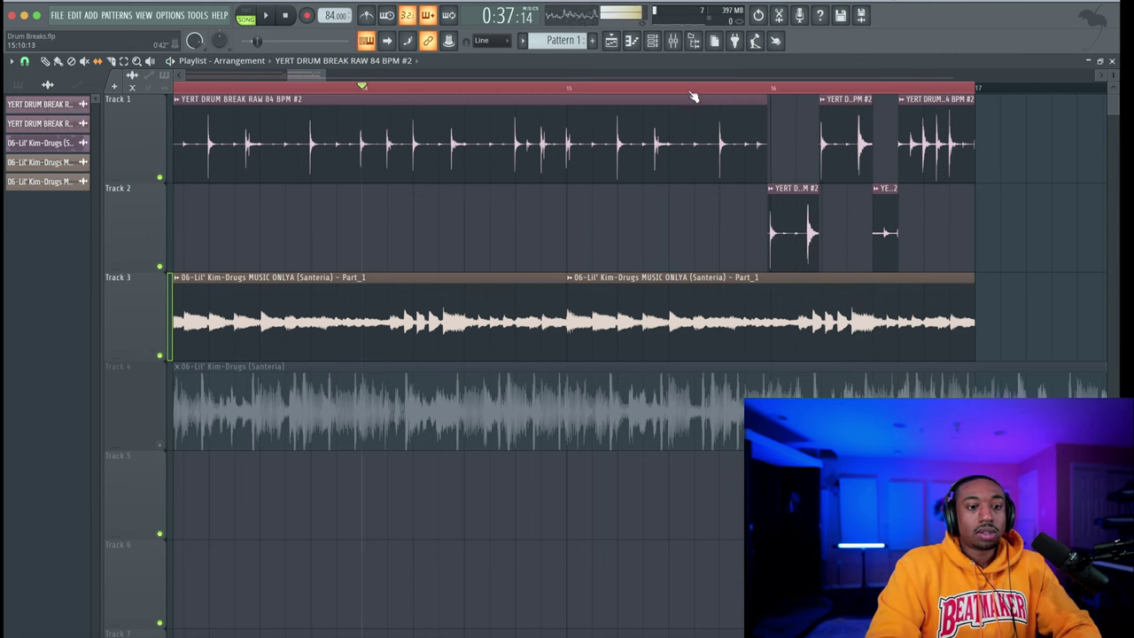
pyautogui.press('space')
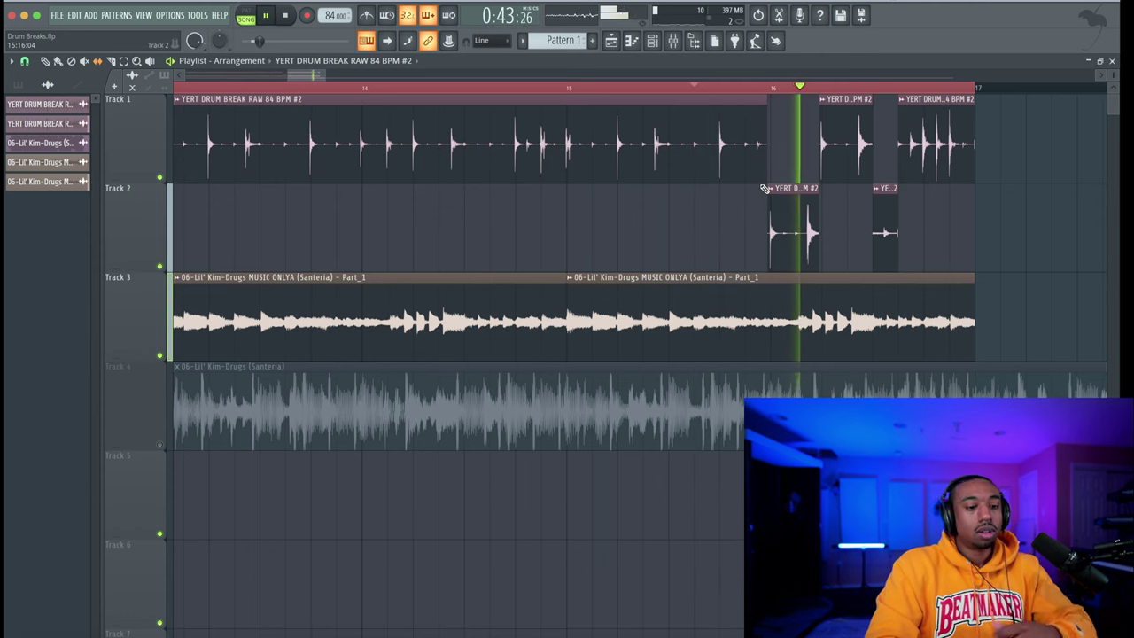
# Replay from before the Track 2 slices and slip the first slice's audio so its hit starts it
pyautogui.click(636, 86)
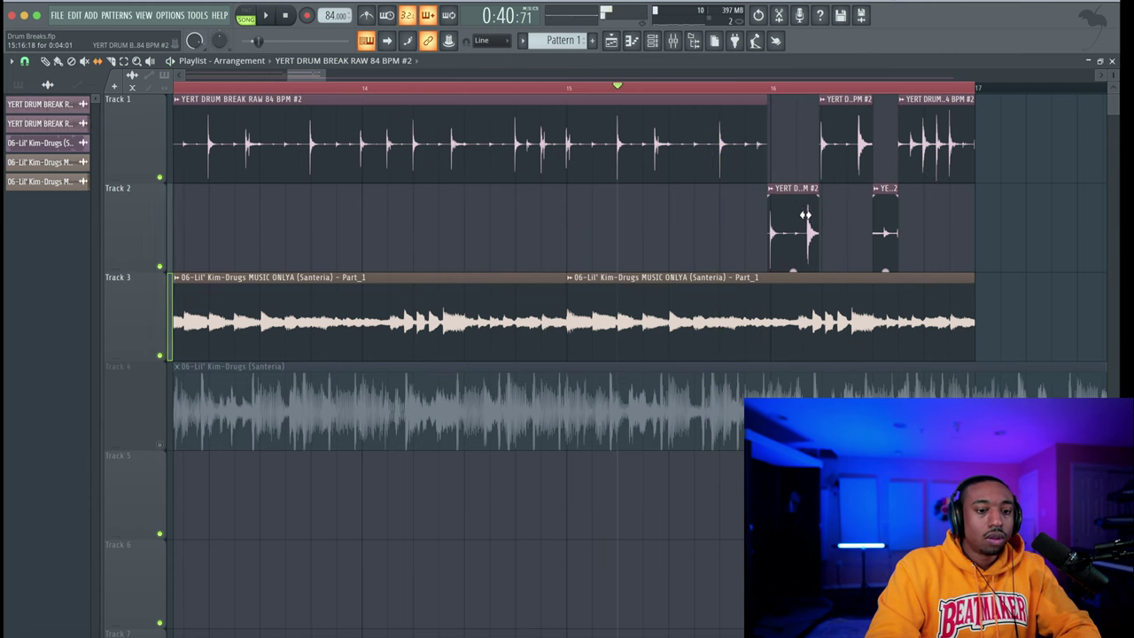
pyautogui.moveTo(819, 222); pyautogui.dragTo(797, 216)
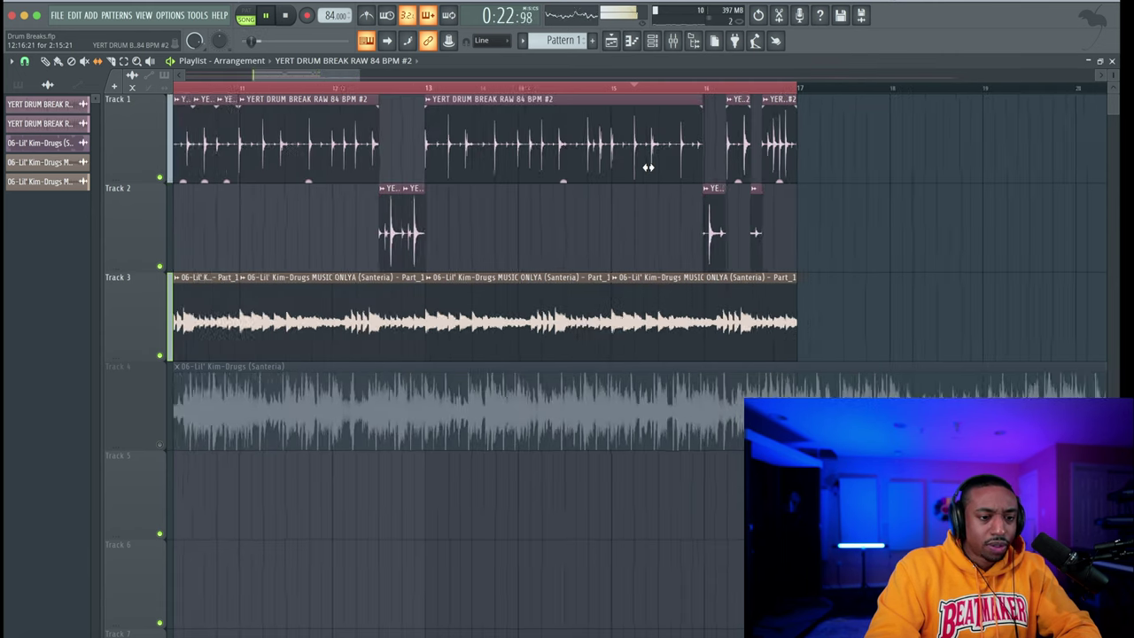
pyautogui.scroll(-3, 428, 104)
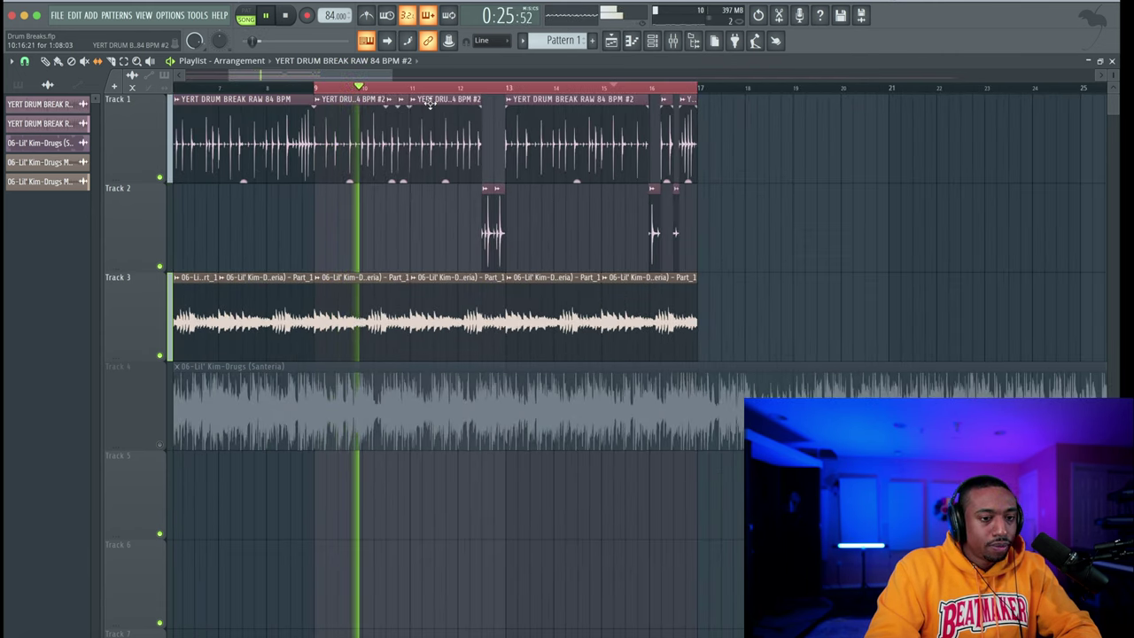
pyautogui.hscroll(-2, 405, 183)
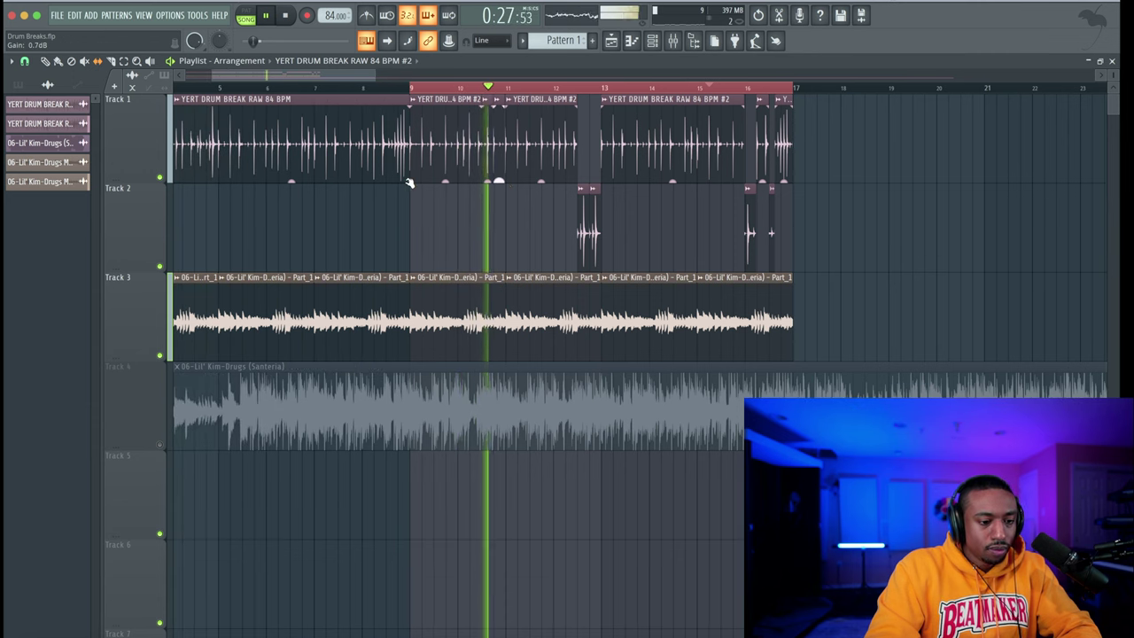
pyautogui.hscroll(-1, 422, 183)
pyautogui.scroll(1, 524, 222)
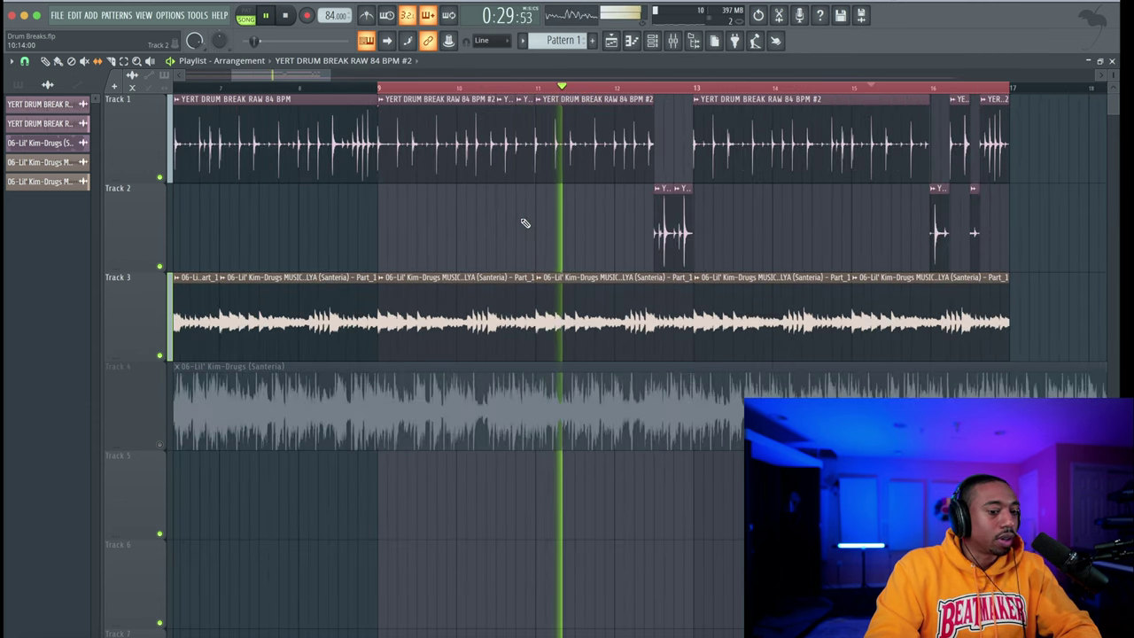
pyautogui.scroll(1, 524, 222)
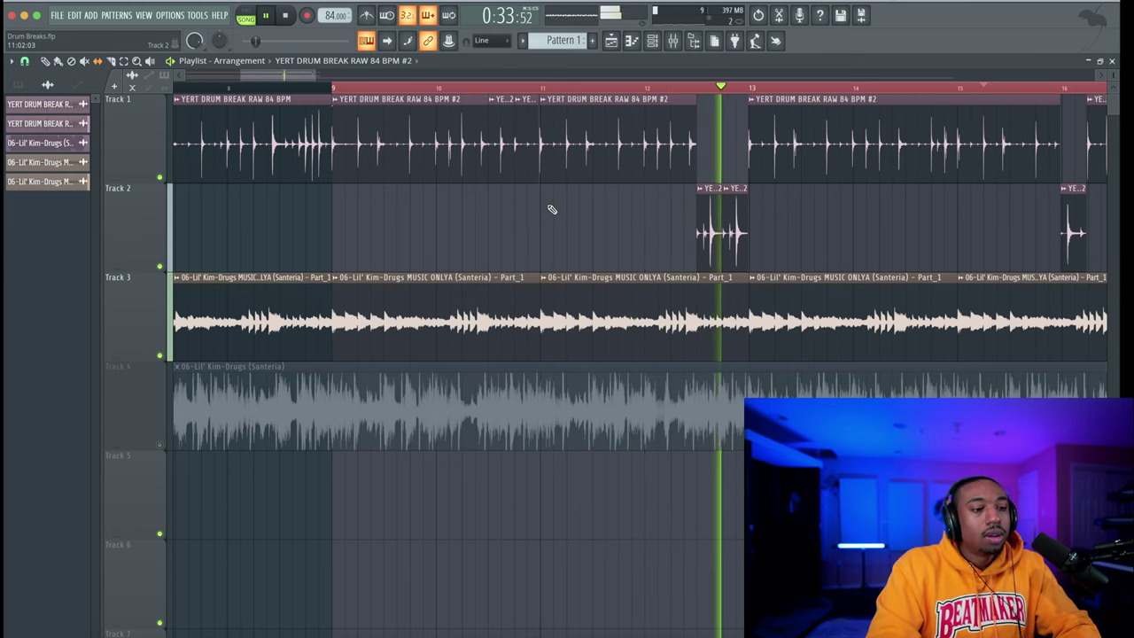
pyautogui.scroll(-1, 556, 206)
pyautogui.scroll(-2, 525, 92)
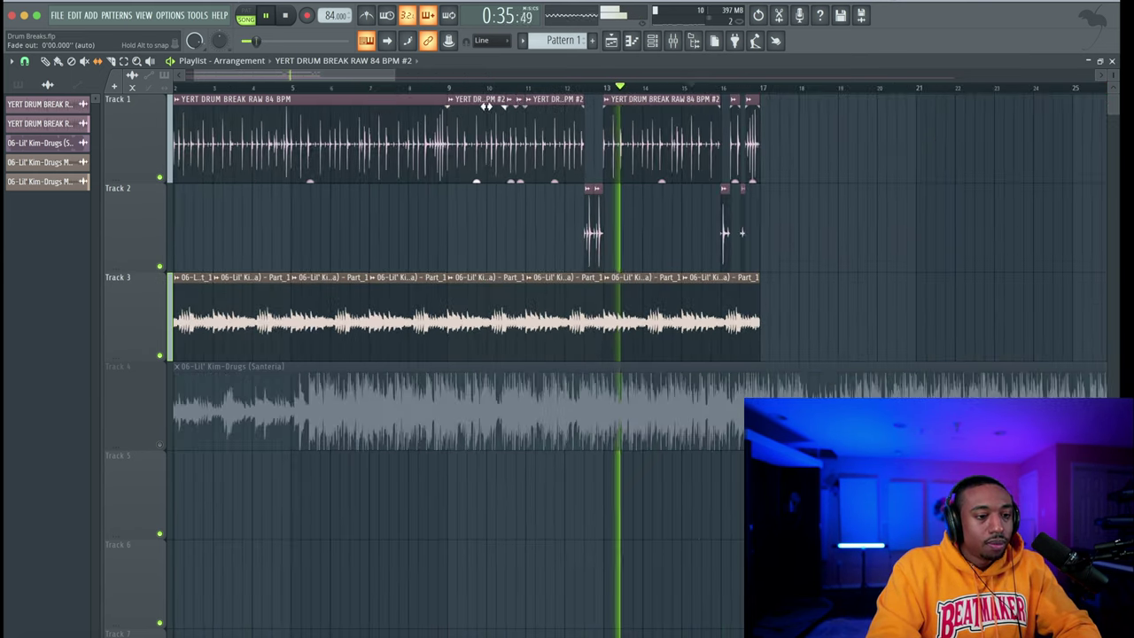
pyautogui.click(283, 16)
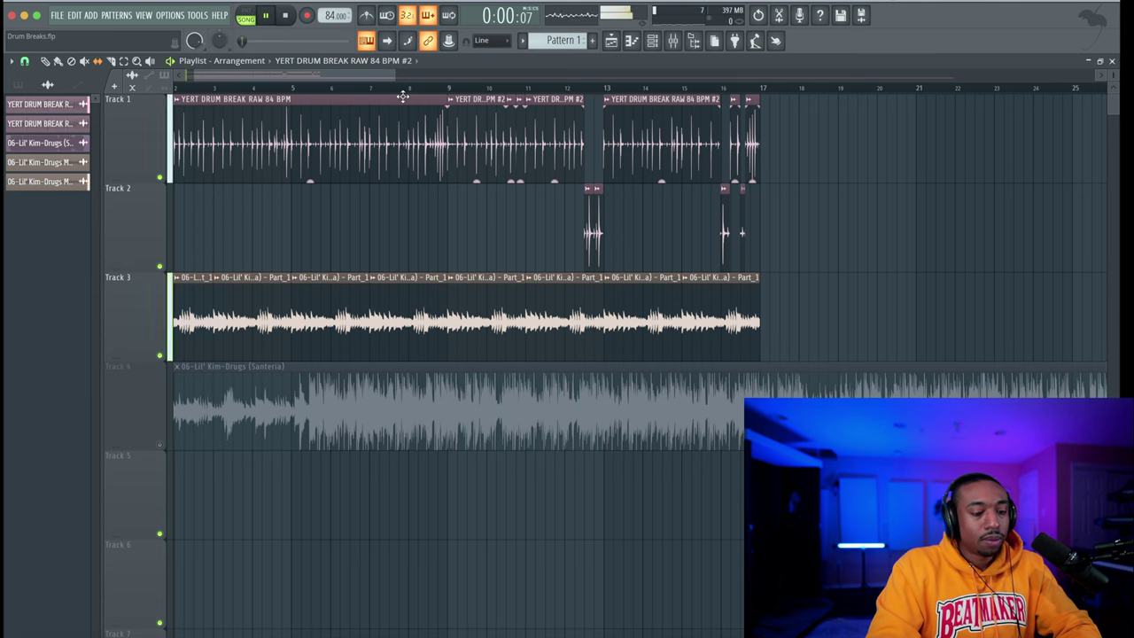
pyautogui.scroll(1, 525, 228)
pyautogui.press('space')
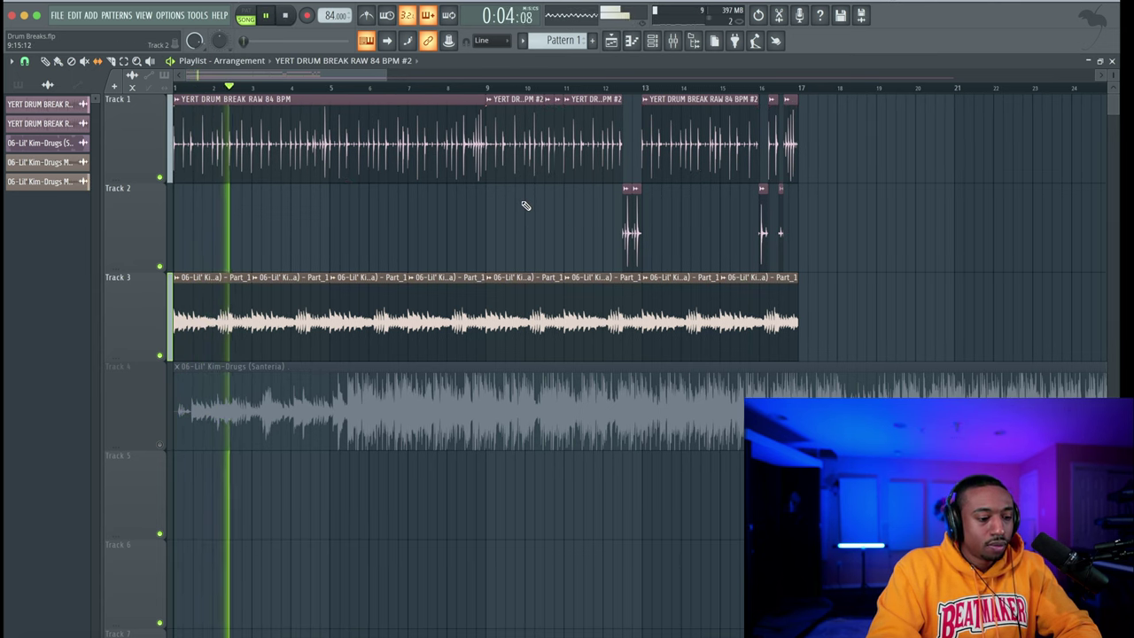
pyautogui.scroll(-1, 526, 212)
pyautogui.scroll(2, 387, 212)
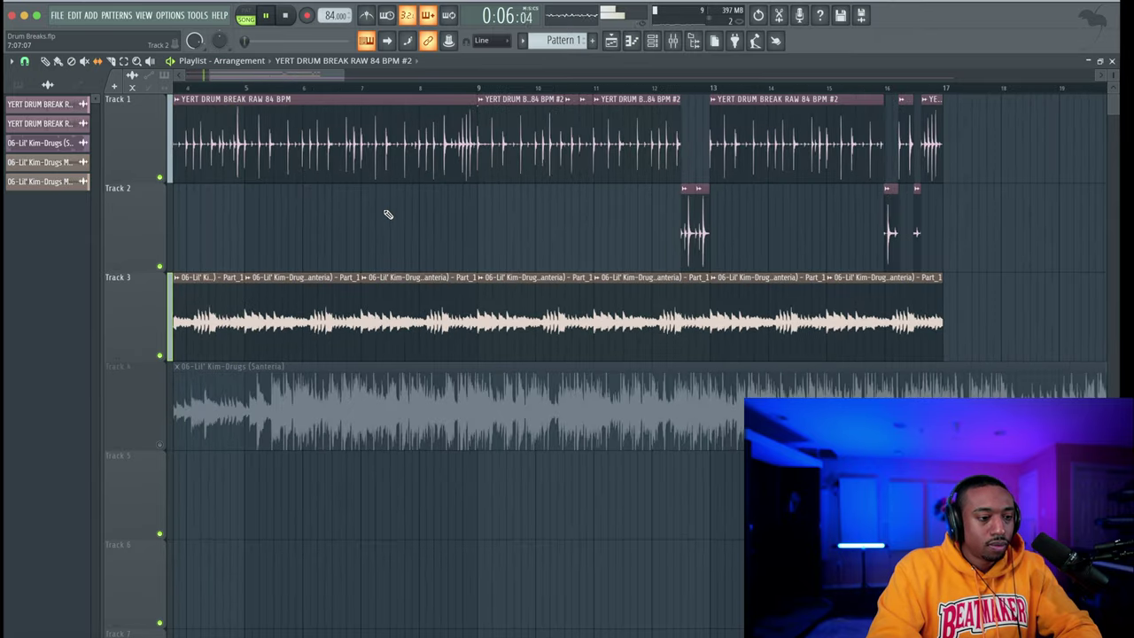
pyautogui.scroll(-2, 398, 226)
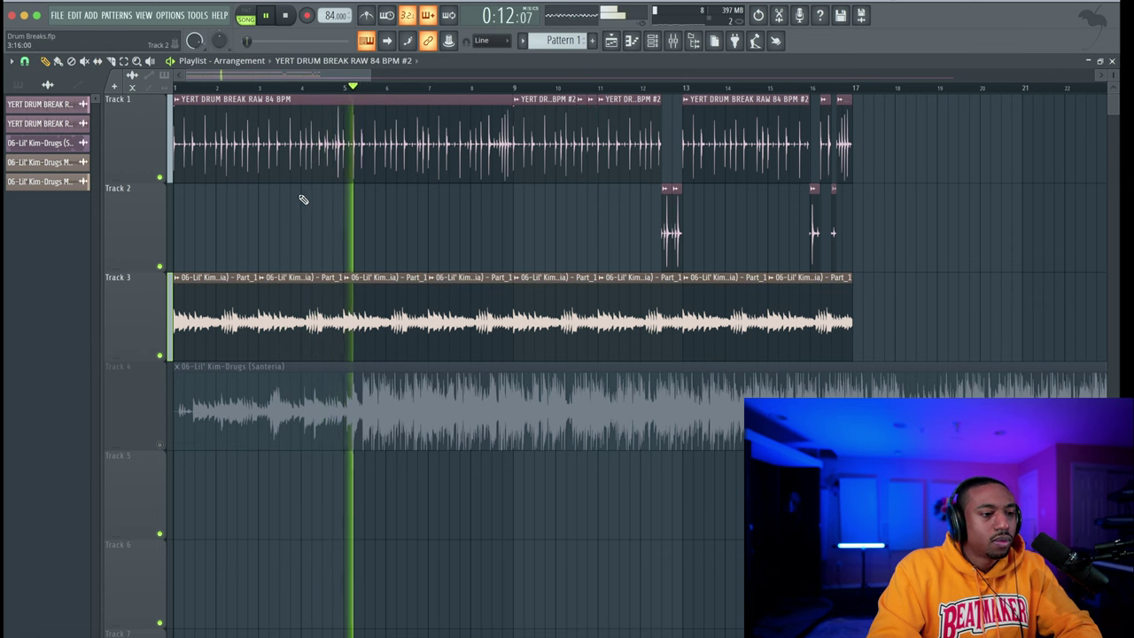
pyautogui.scroll(3, 373, 178)
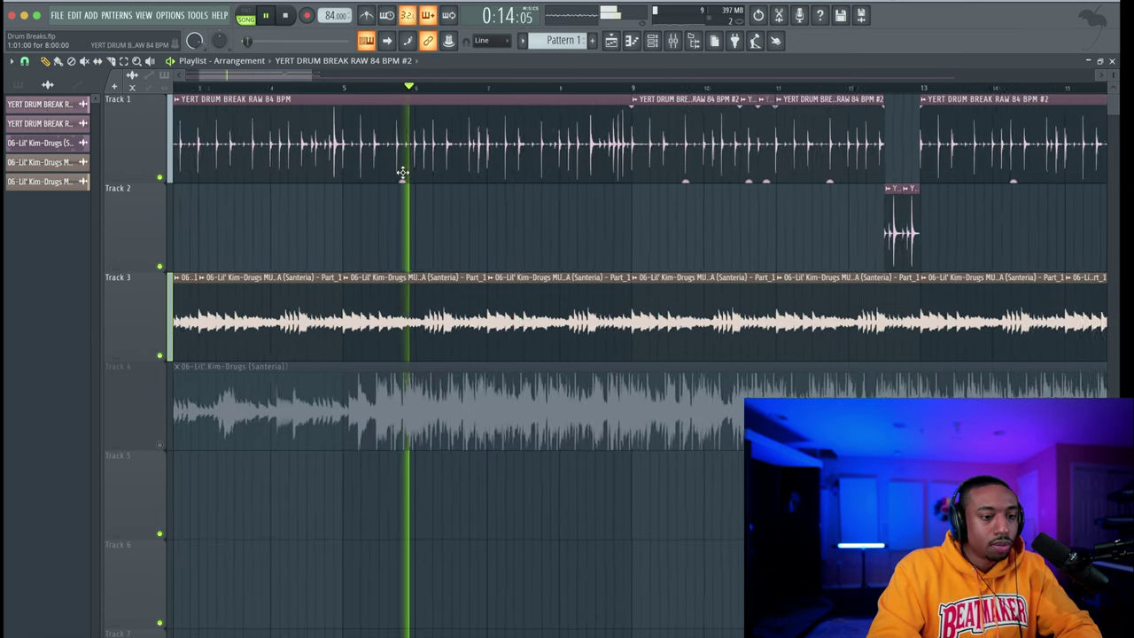
pyautogui.scroll(-3, 402, 171)
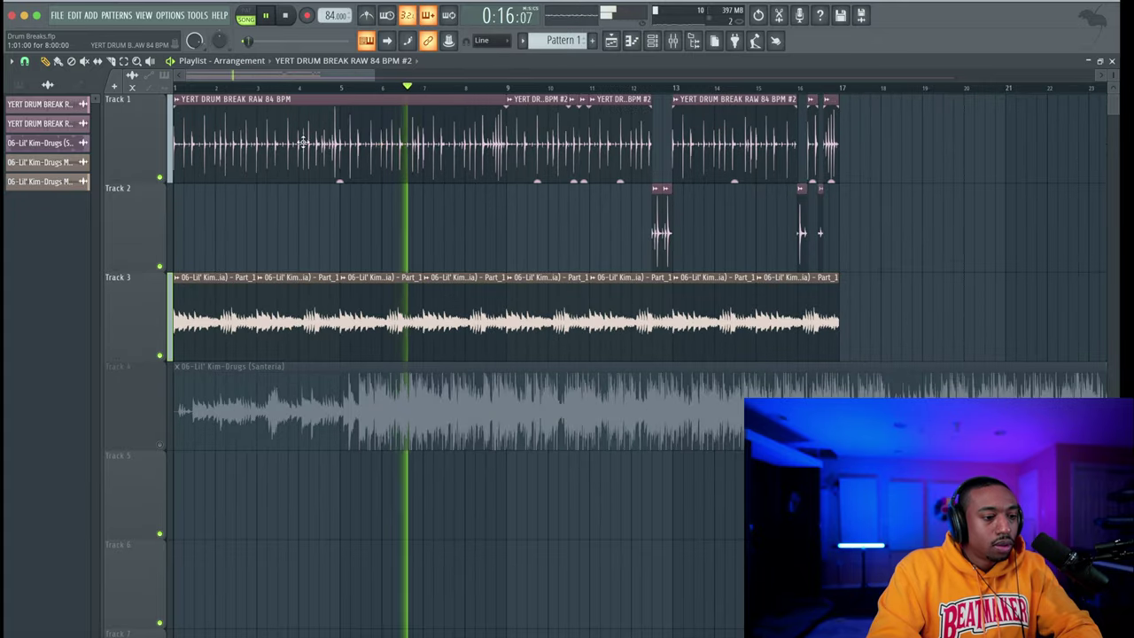
pyautogui.click(312, 146)
# Color the YERT DRUM BREAK RAW 84 BPM #2 slices magenta via Rename, color and icon
pyautogui.click(380, 203)
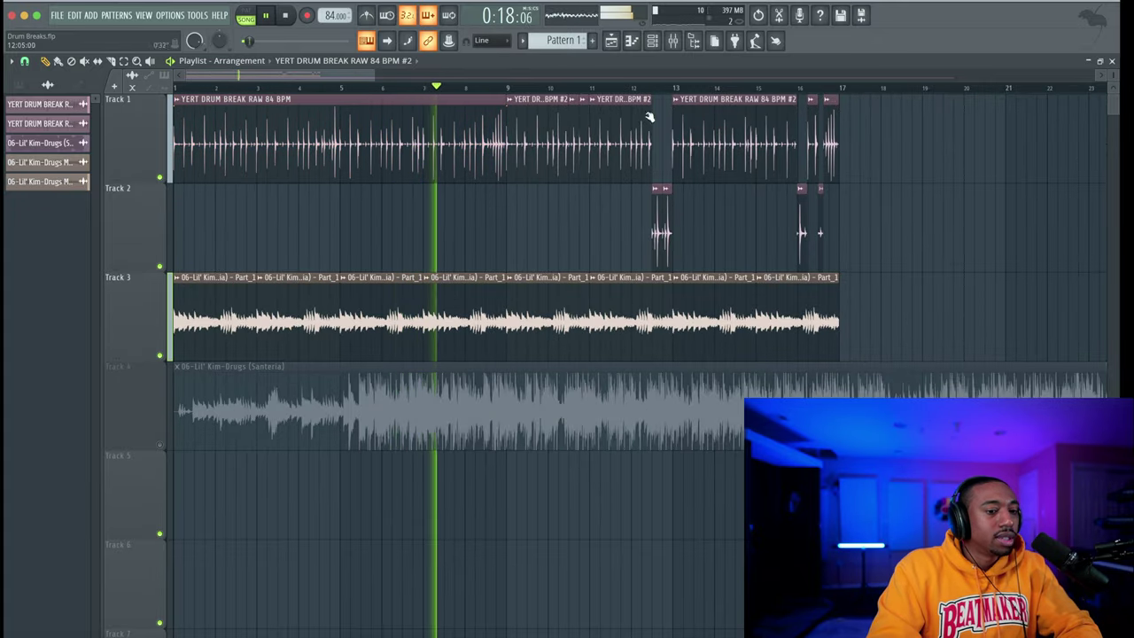
pyautogui.click(512, 100)
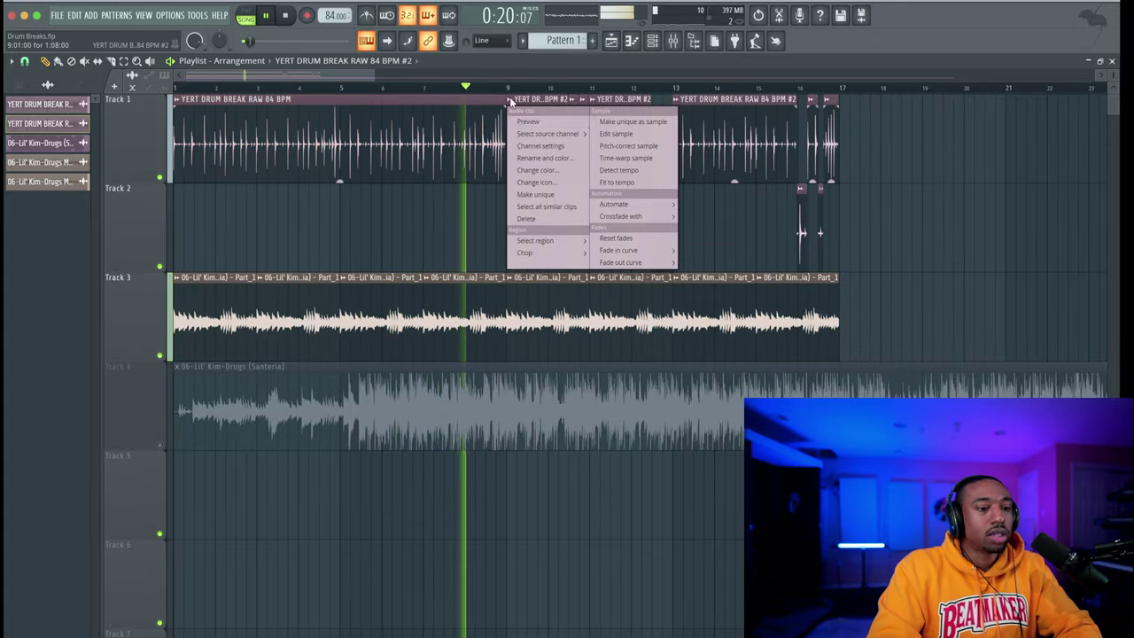
pyautogui.click(535, 147)
pyautogui.click(608, 228)
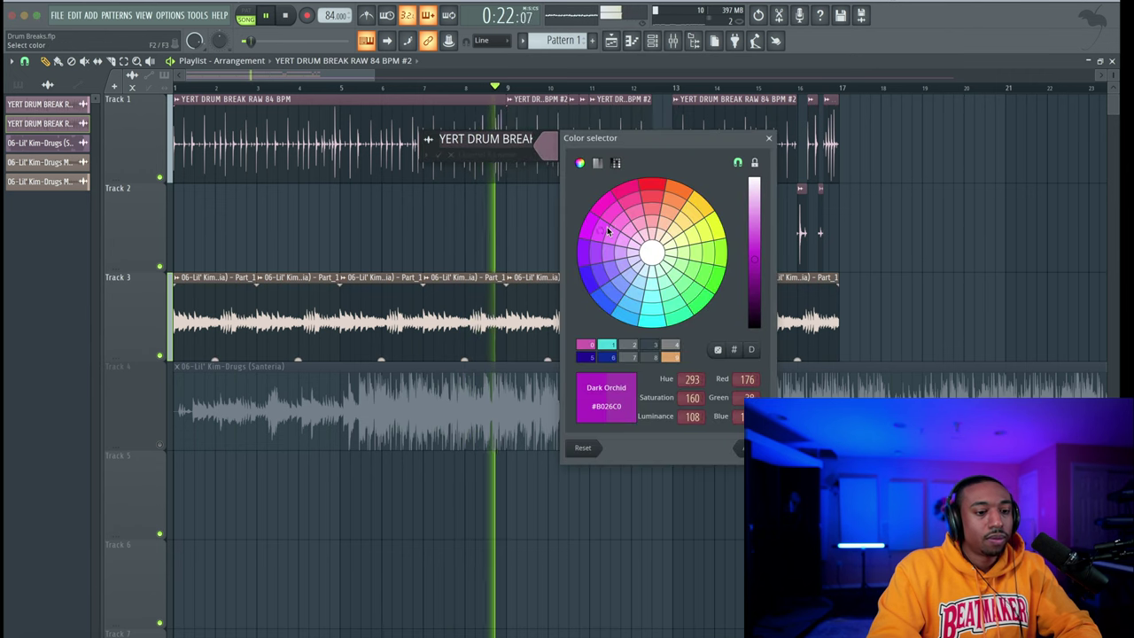
pyautogui.press('Return')
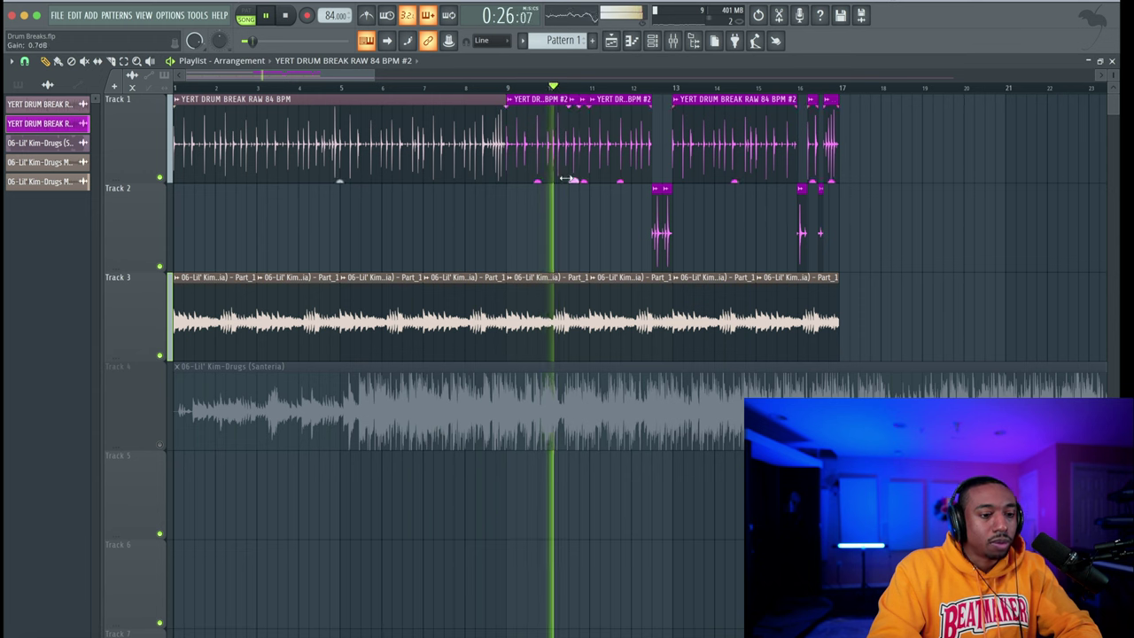
pyautogui.moveTo(537, 182)
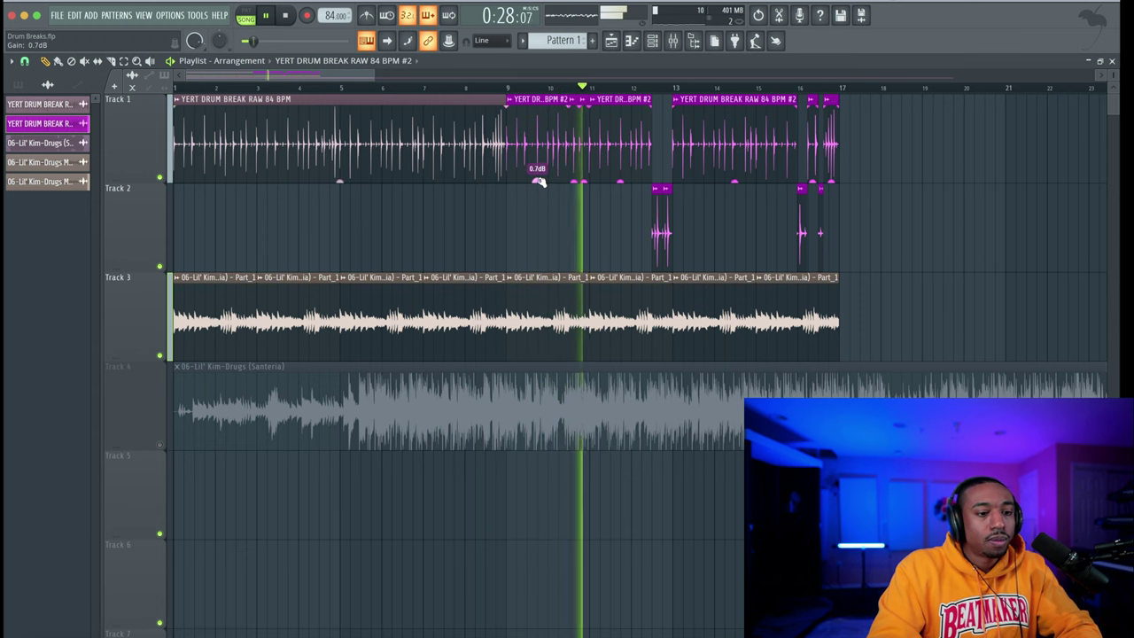
# Open the drum sample's Channel settings and close them again
pyautogui.click(510, 100)
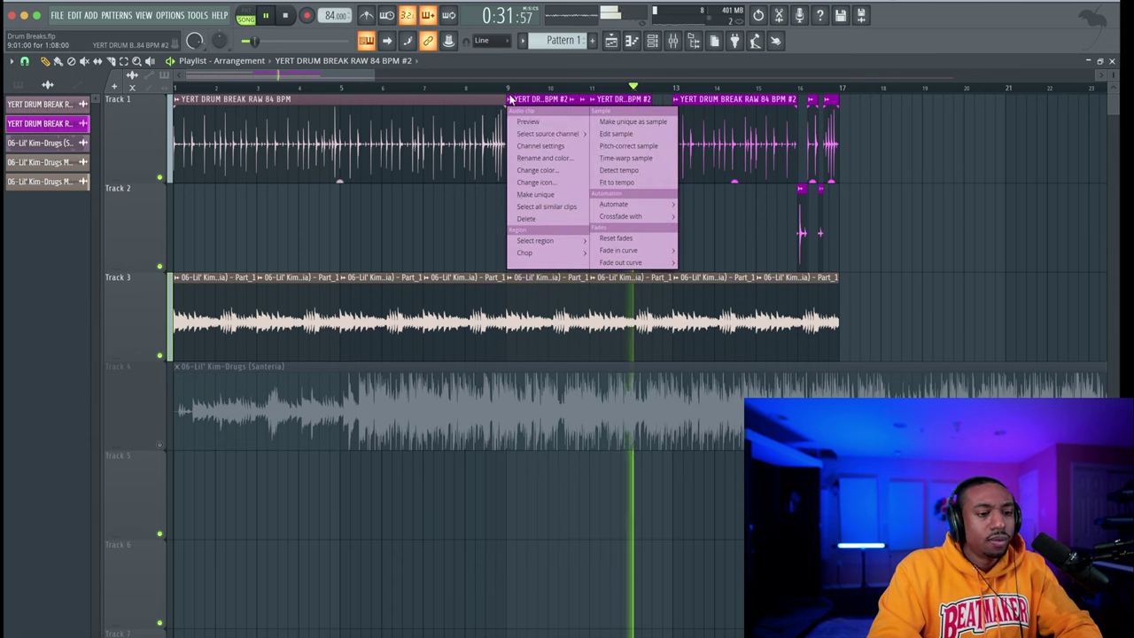
pyautogui.click(540, 145)
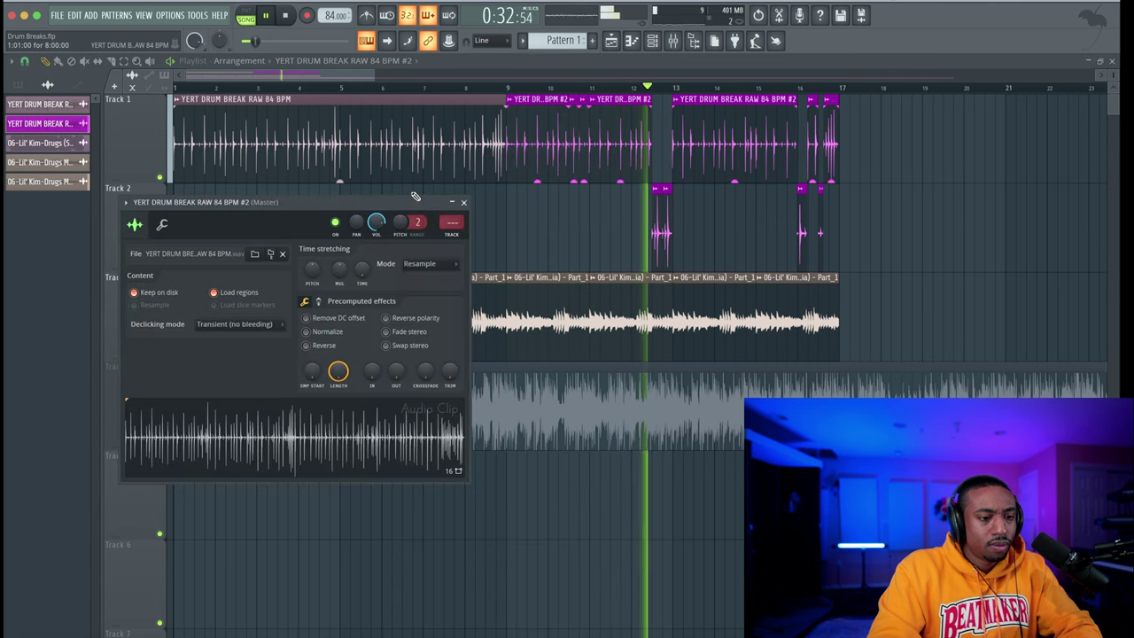
pyautogui.click(463, 202)
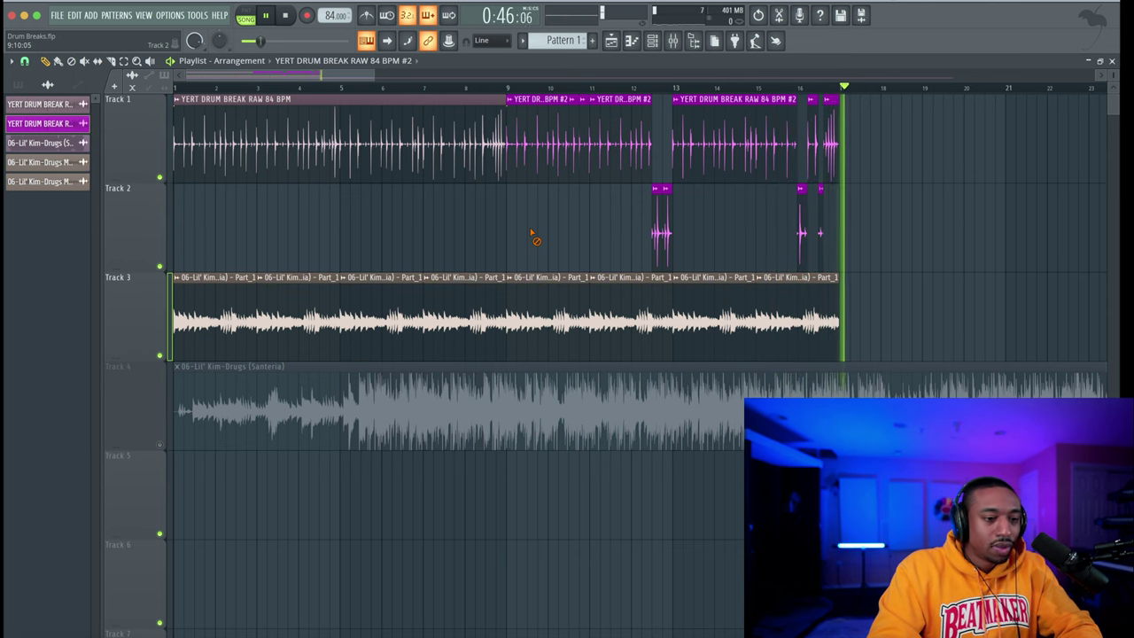
pyautogui.scroll(3, 567, 220)
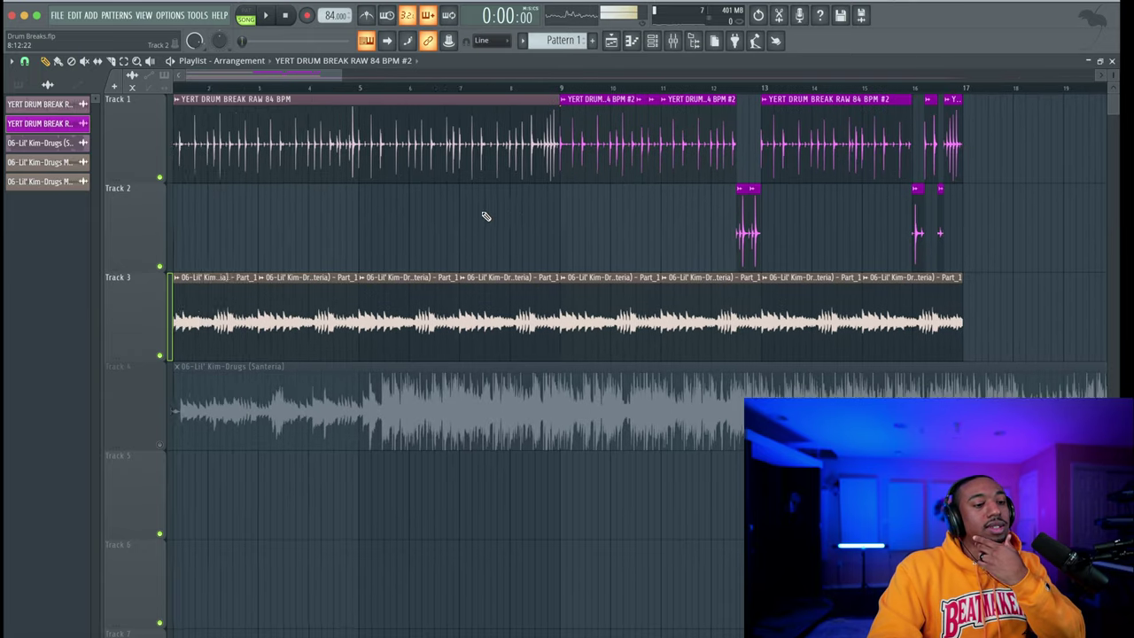
pyautogui.click(481, 212)
pyautogui.rightClick(481, 208)
pyautogui.scroll(-4, 493, 212)
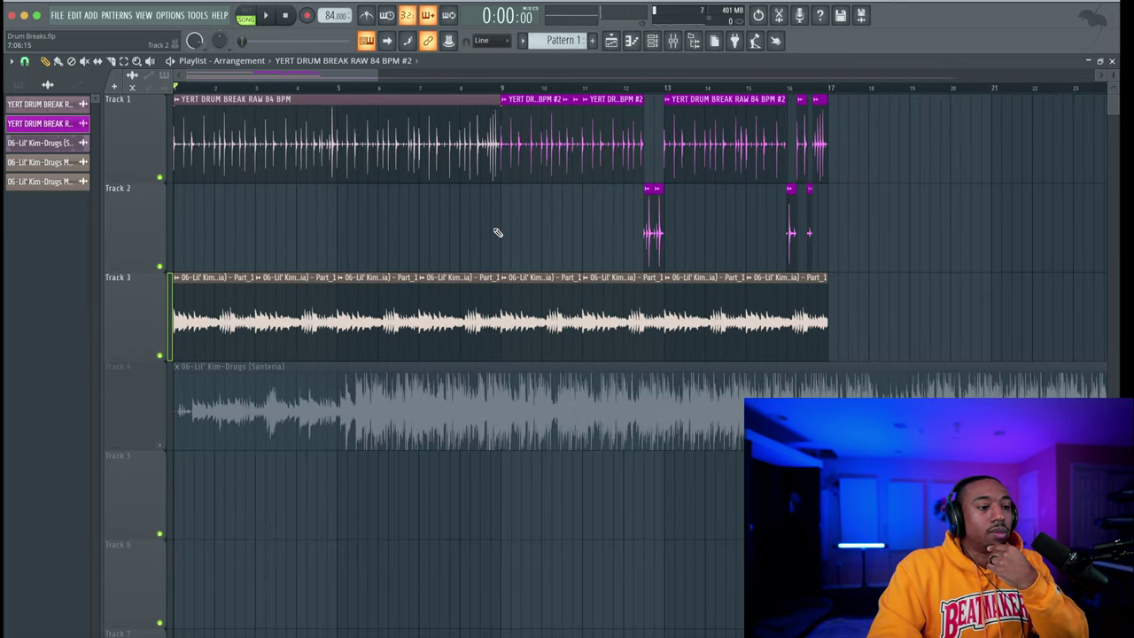